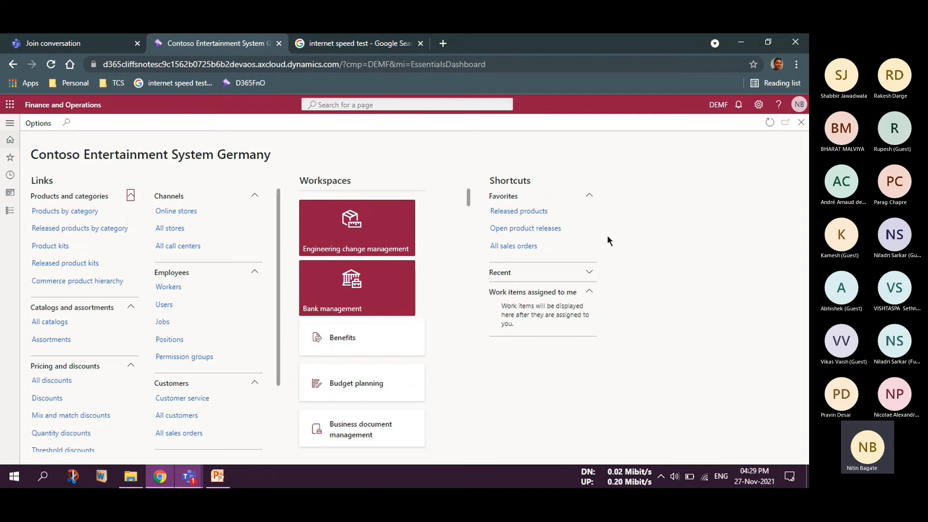
# Open the released products list in the Engineering change management module.
pyautogui.click(10, 210)
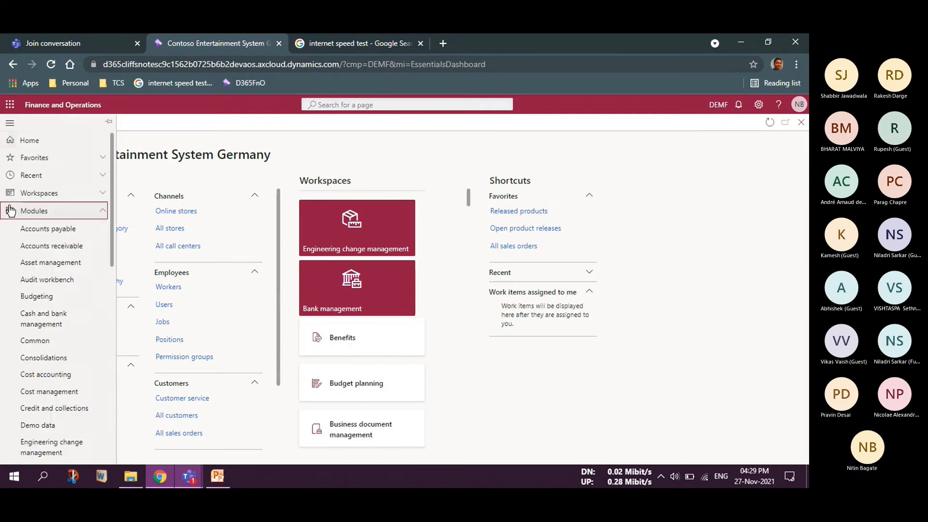
pyautogui.click(38, 455)
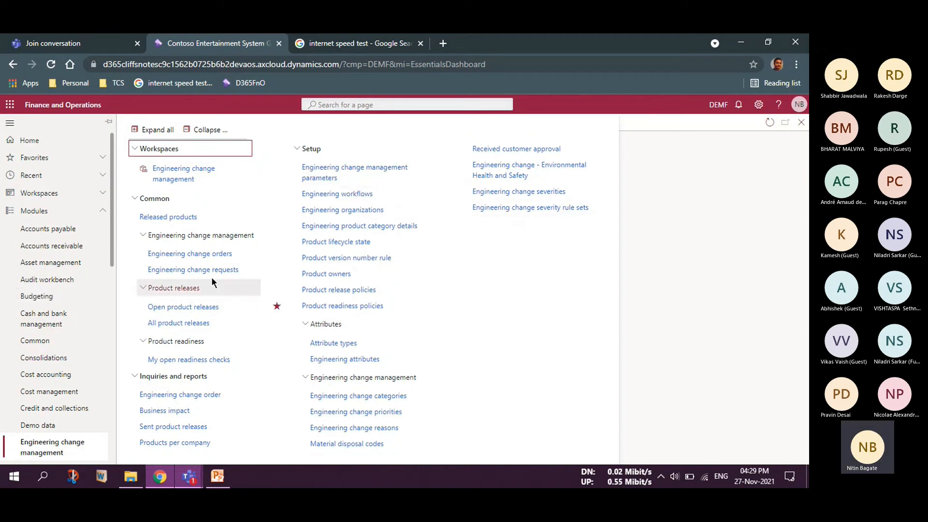
pyautogui.click(152, 218)
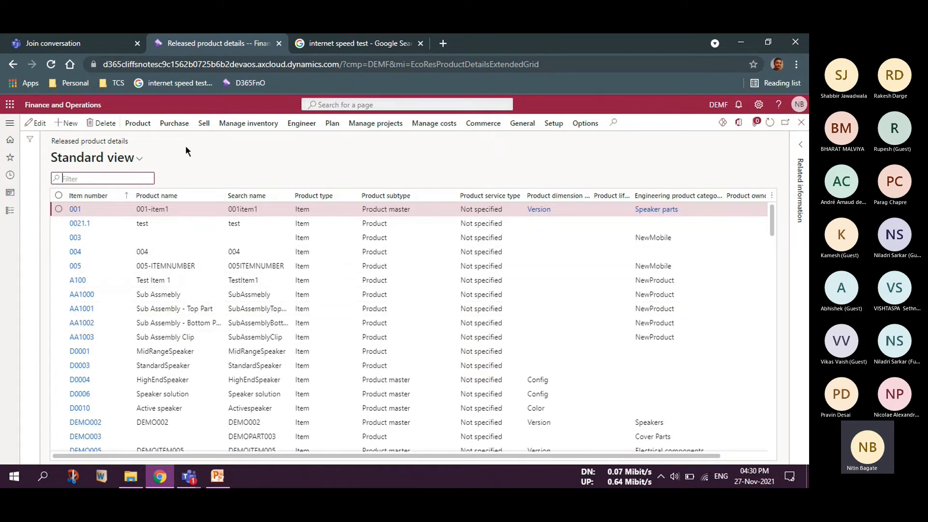
# Start a new engineering product and assign it to the NewProduct engineering product category.
pyautogui.click(145, 124)
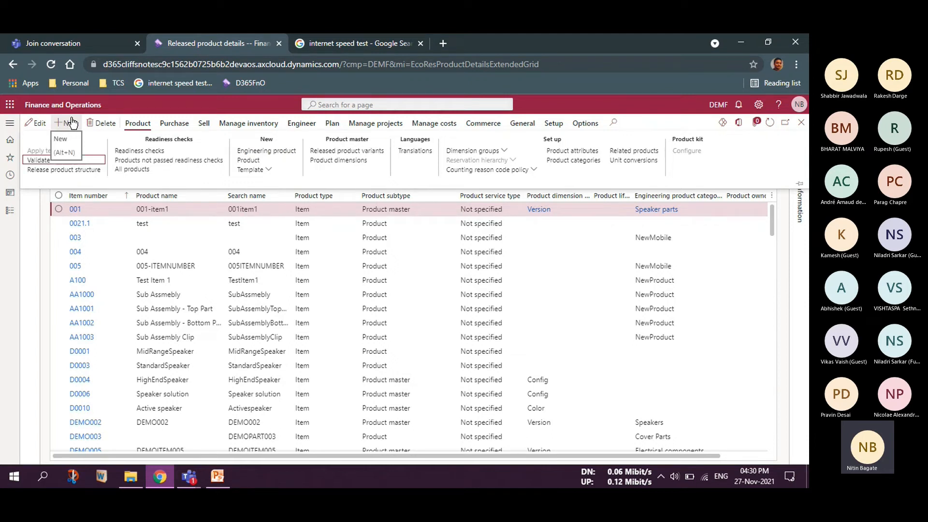
pyautogui.click(274, 153)
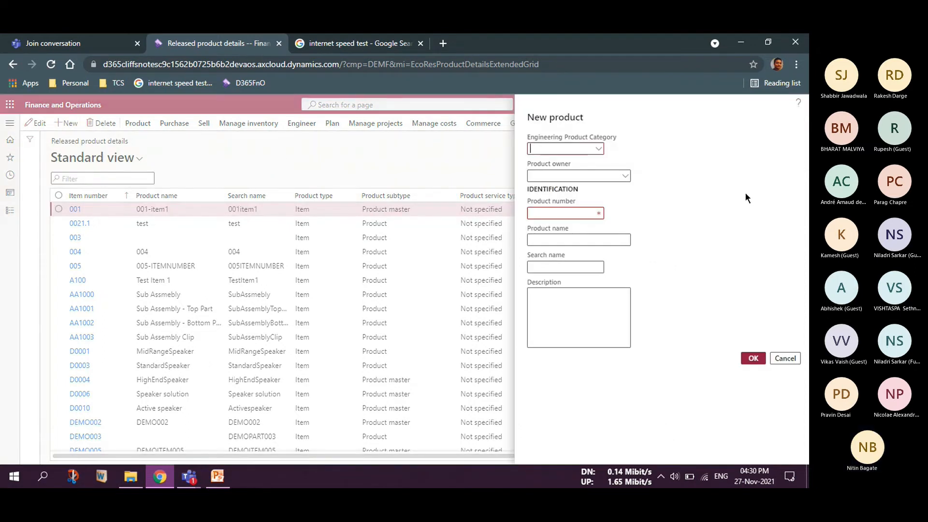
pyautogui.click(600, 151)
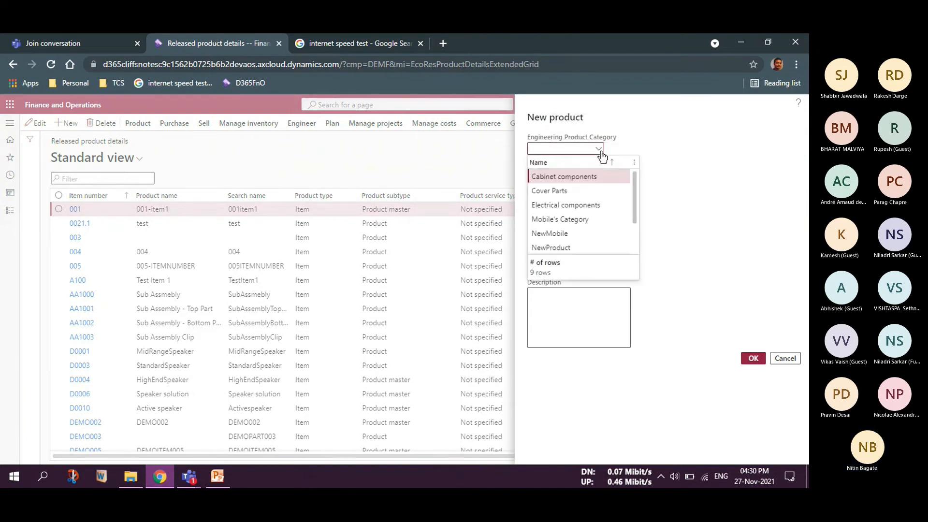
pyautogui.click(567, 247)
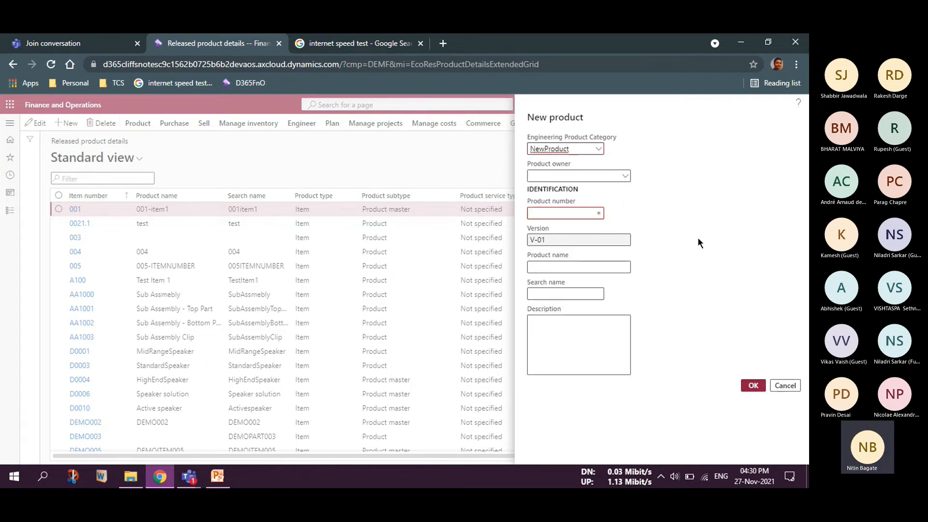
# Enter product number A1000-FA and product name "Final Product Ass", and create the product.
pyautogui.click(597, 210)
pyautogui.write('A1000')
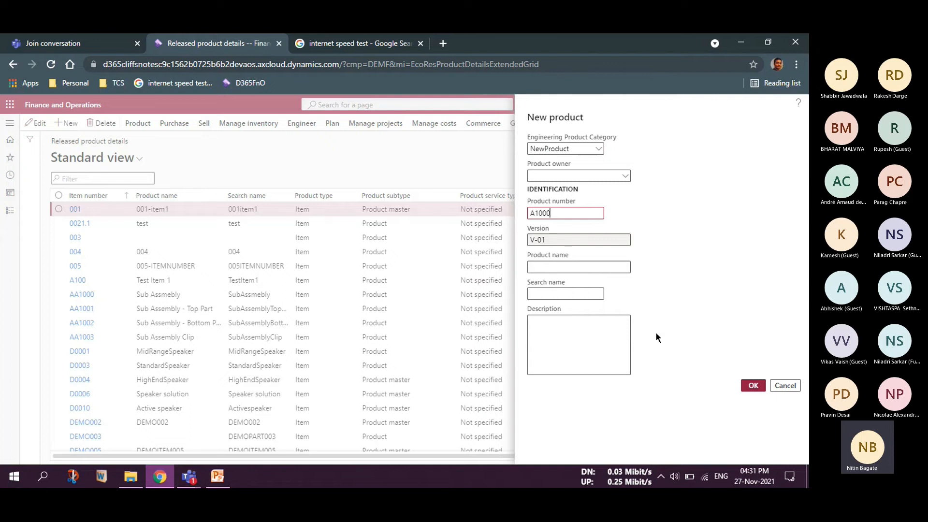
pyautogui.write('-FA')
pyautogui.press('Tab')
pyautogui.press('Tab')
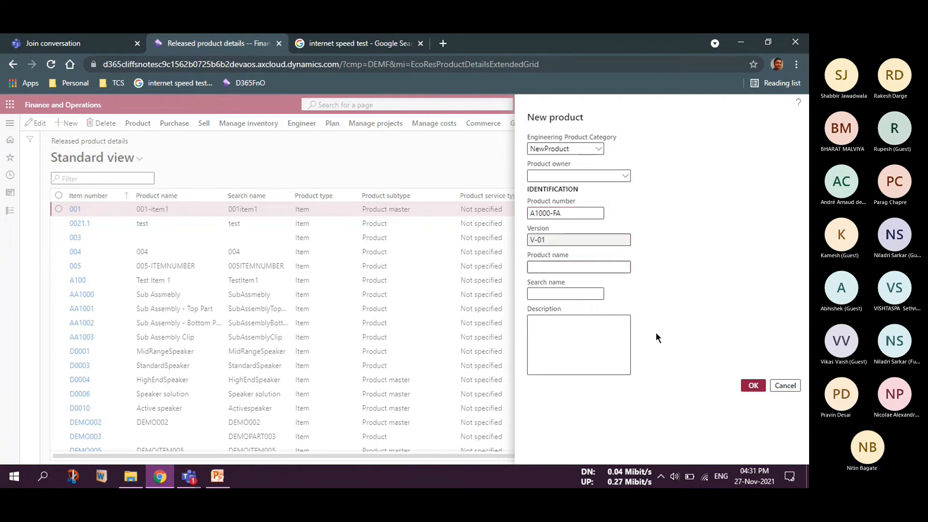
pyautogui.write('Final')
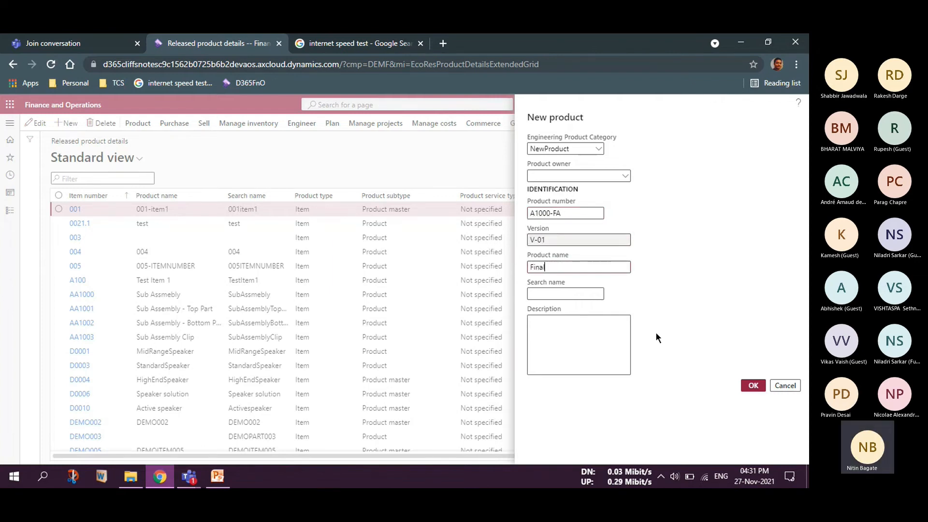
pyautogui.write(' Product Ass')
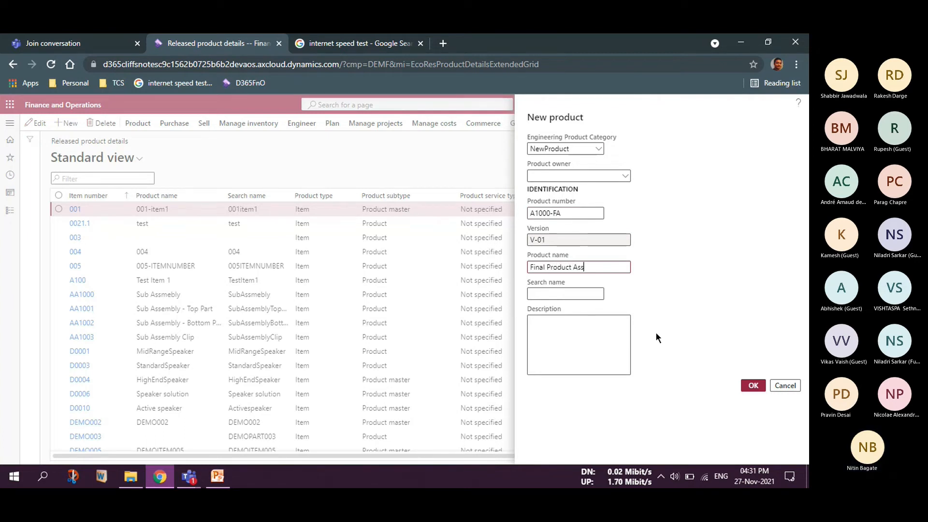
pyautogui.press('Tab')
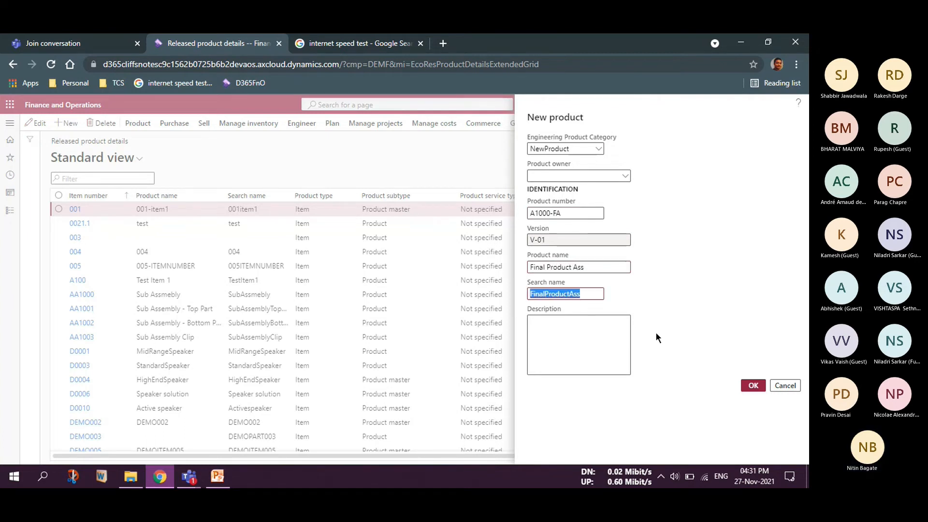
pyautogui.click(753, 388)
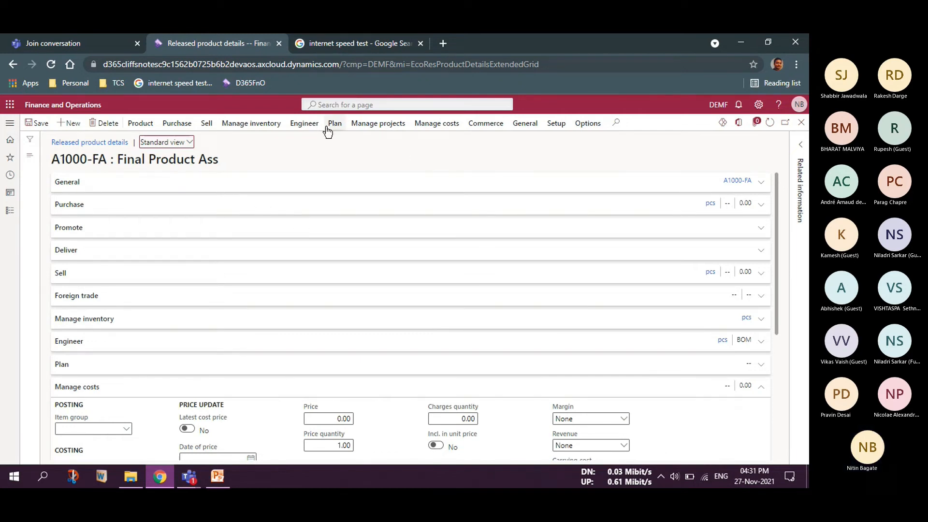
# View the engineering versions of product A1000-FA and return to its released product details.
pyautogui.click(313, 130)
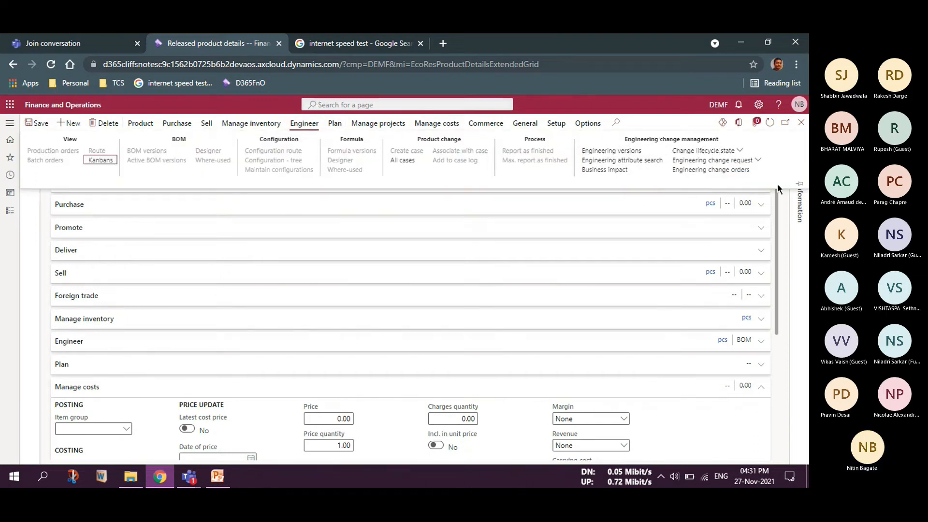
pyautogui.click(611, 152)
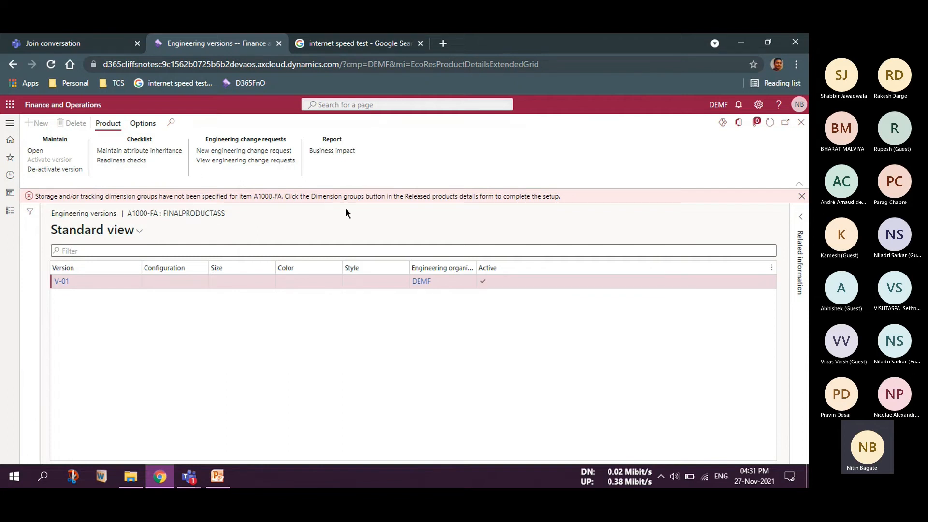
pyautogui.click(802, 196)
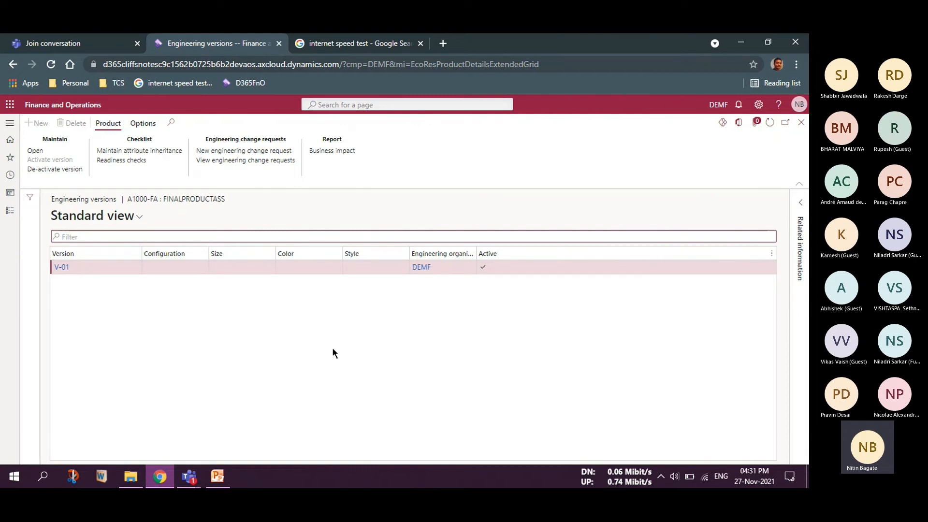
pyautogui.click(801, 123)
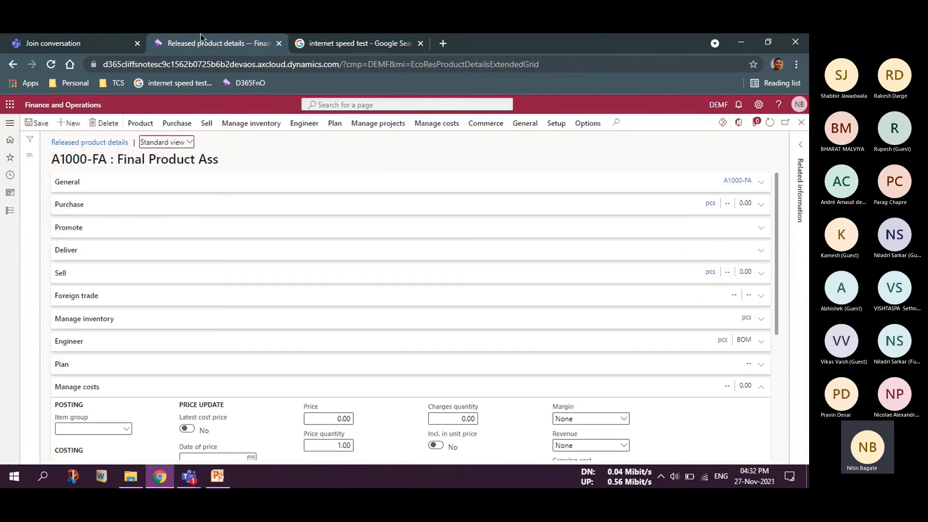
# Assign the storage dimension group Site and the tracking dimension group None to product A1000-FA.
pyautogui.click(141, 123)
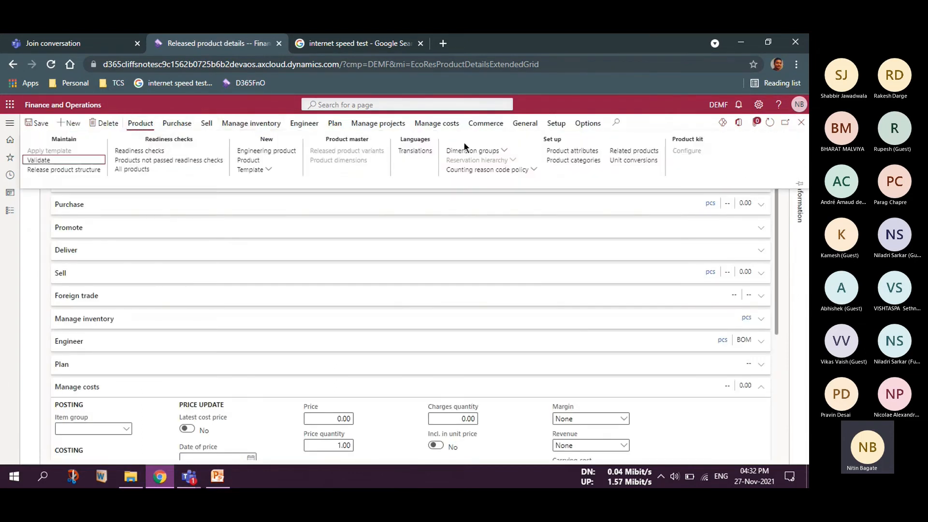
pyautogui.click(502, 151)
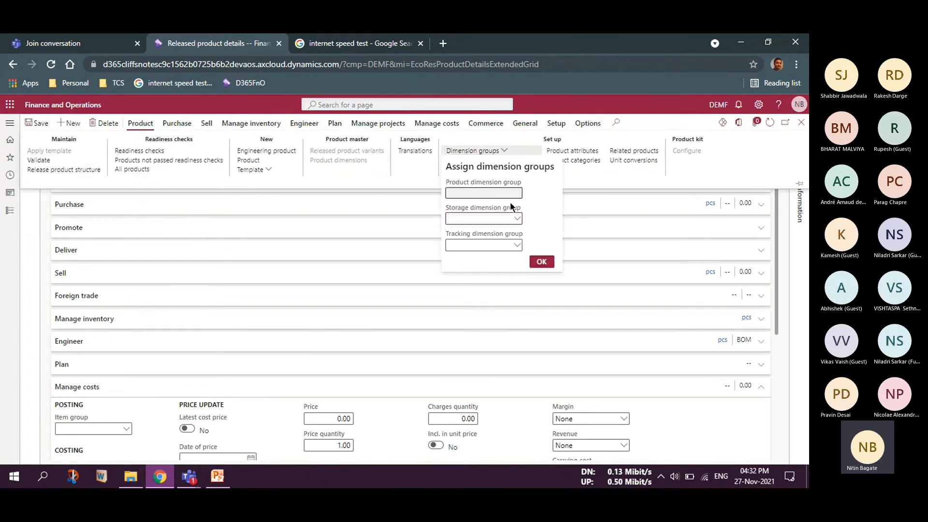
pyautogui.click(516, 218)
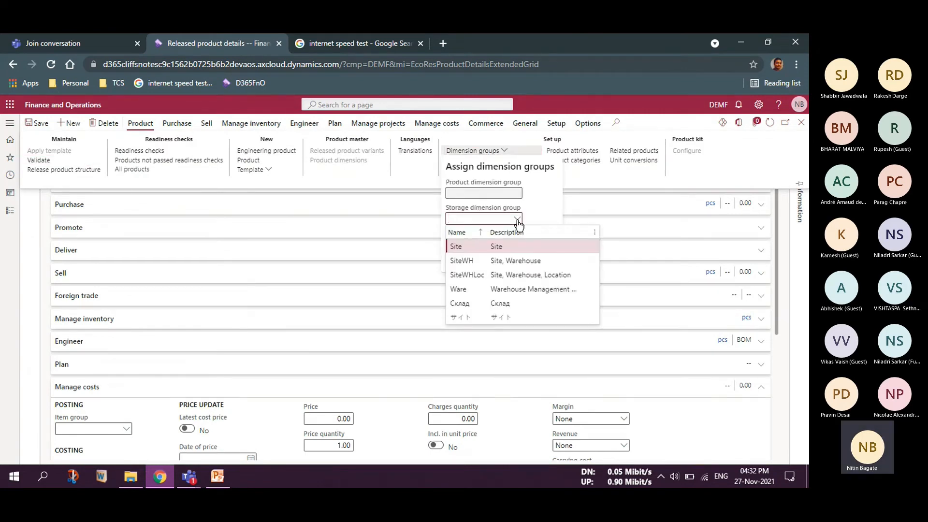
pyautogui.click(459, 247)
pyautogui.click(518, 246)
pyautogui.click(519, 247)
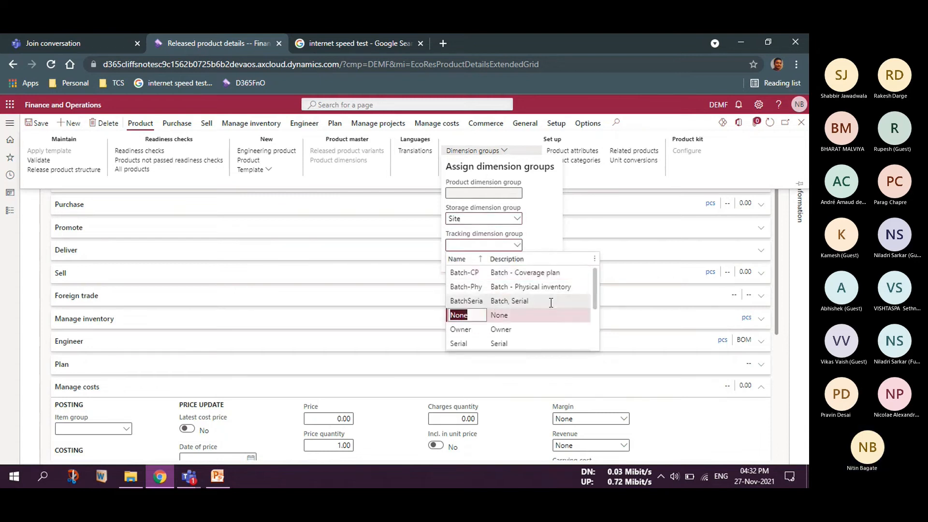
pyautogui.click(471, 313)
pyautogui.click(541, 261)
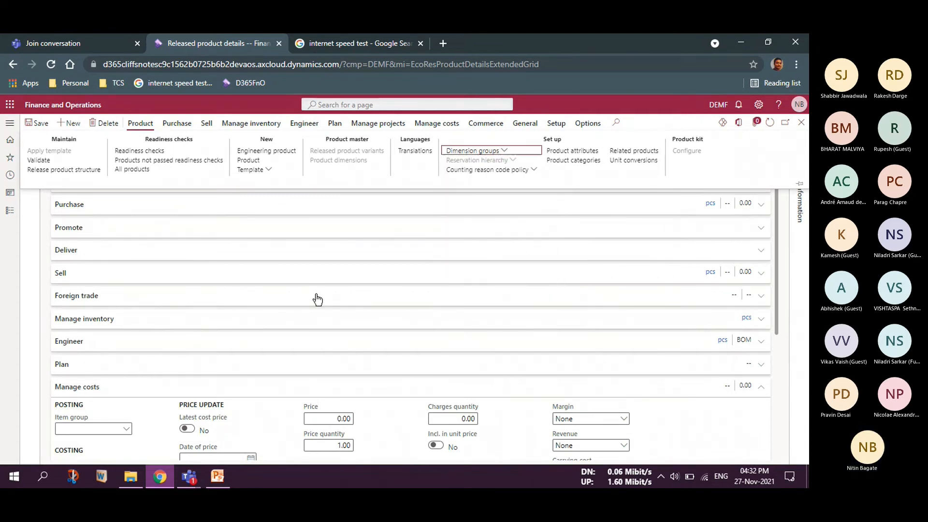
# Validate product A1000-FA and set its item group to Audio in the cost management details.
pyautogui.click(40, 161)
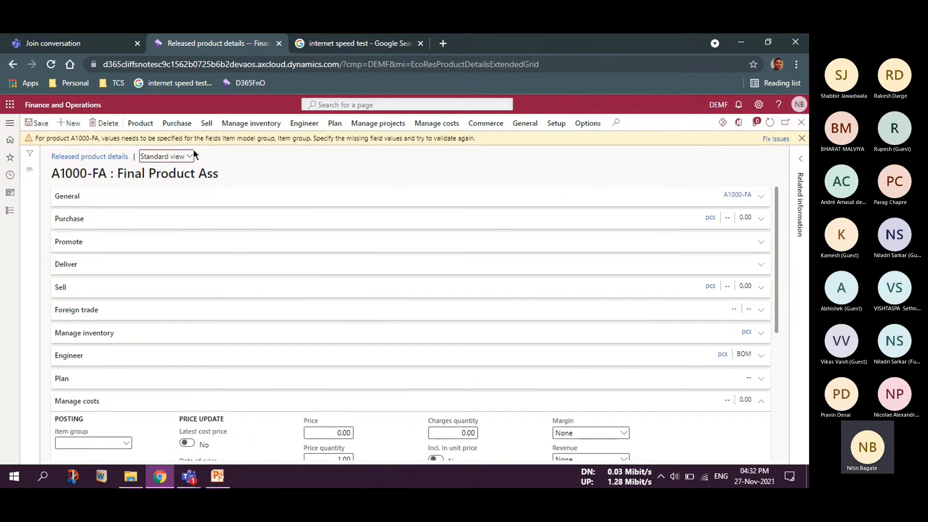
pyautogui.click(803, 141)
pyautogui.scroll(-3, 412, 325)
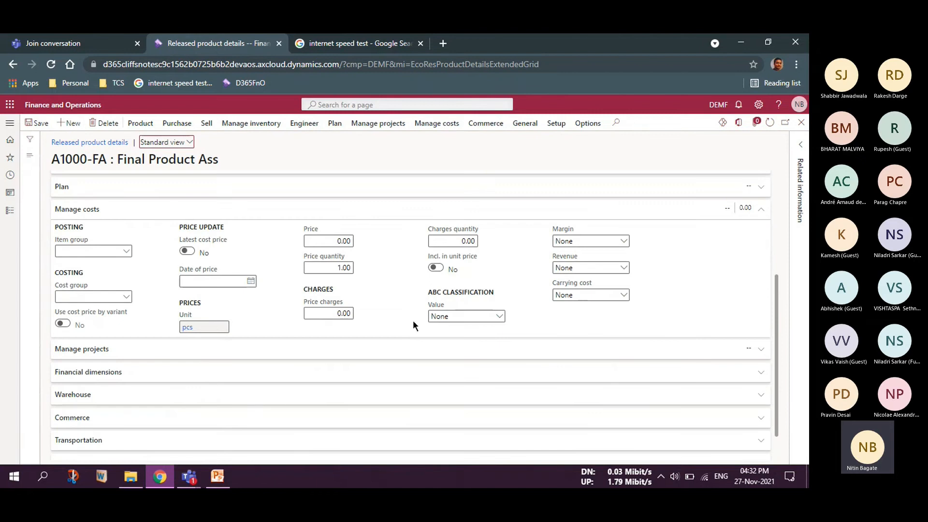
pyautogui.click(125, 250)
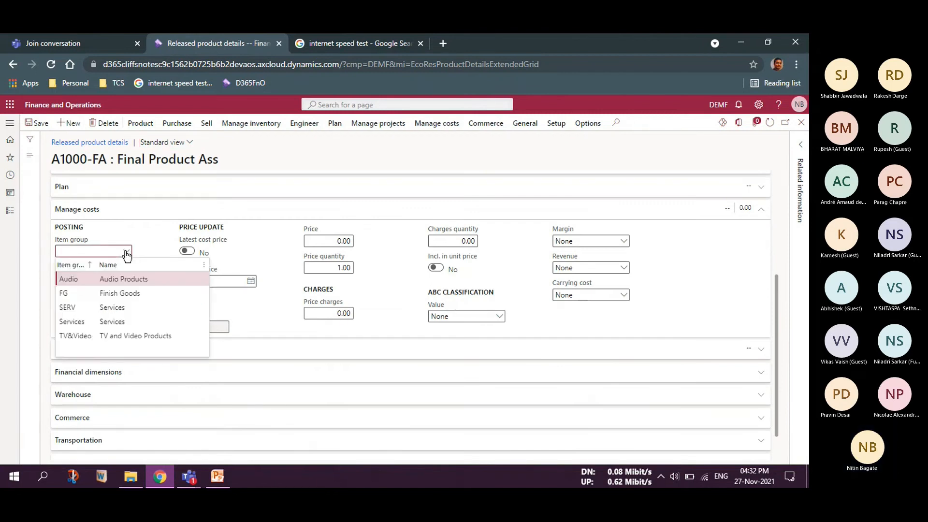
pyautogui.click(73, 279)
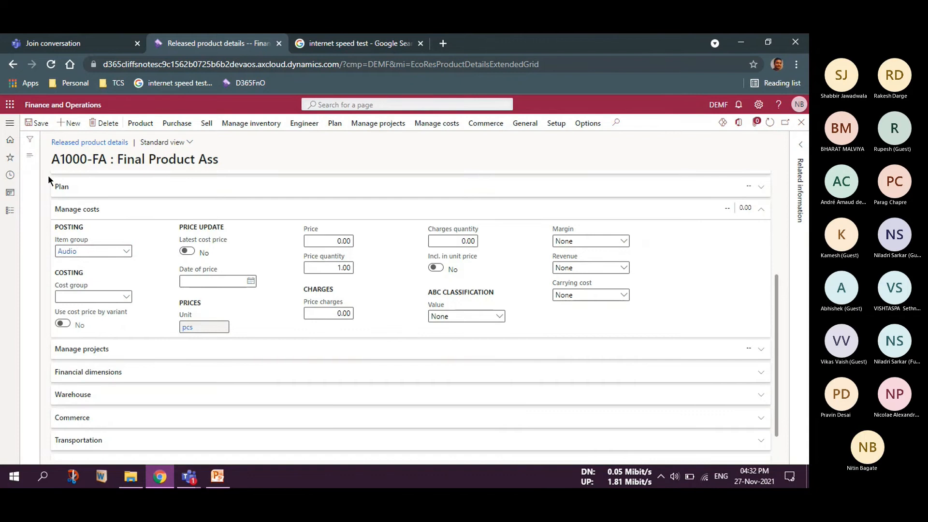
# Review the general details of product A1000-FA and close its record.
pyautogui.scroll(3, 123, 219)
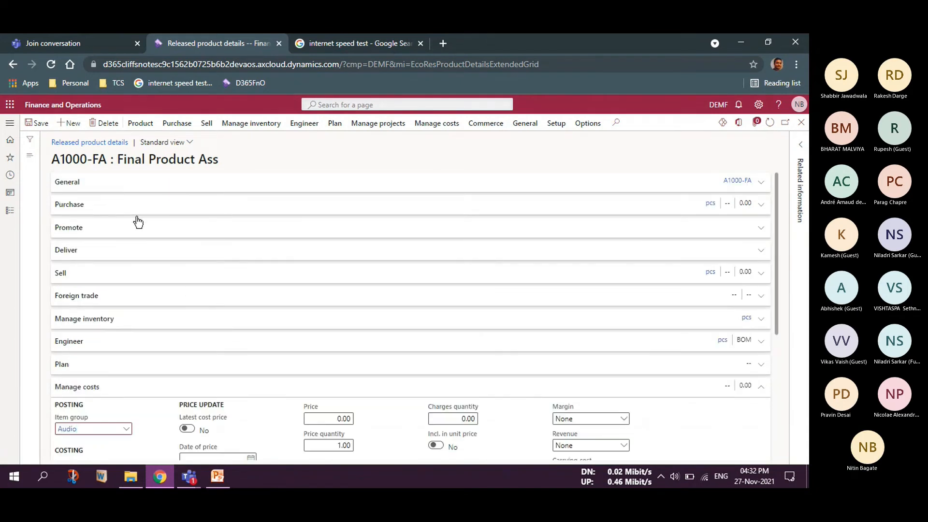
pyautogui.click(643, 187)
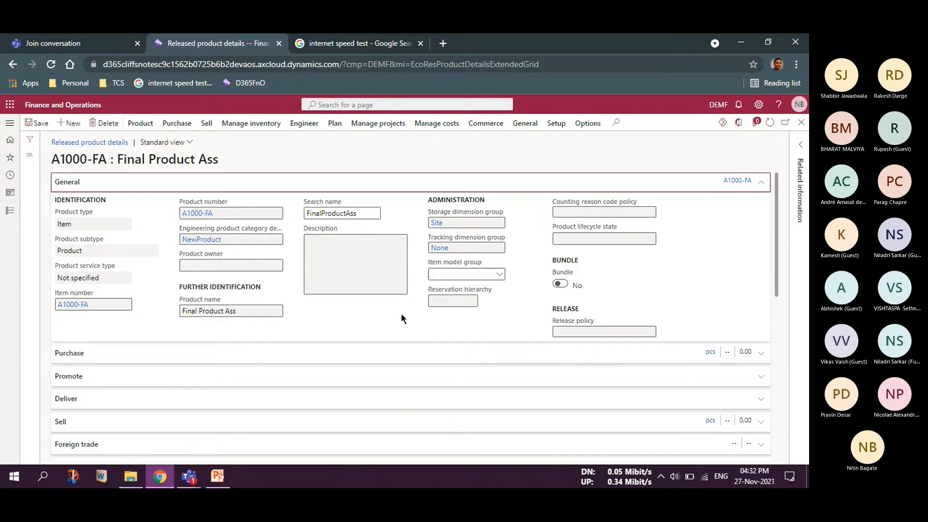
pyautogui.click(801, 123)
# In the engineering product category details, set the NewProduct category's product release policy to Mobile and close the page.
pyautogui.click(10, 210)
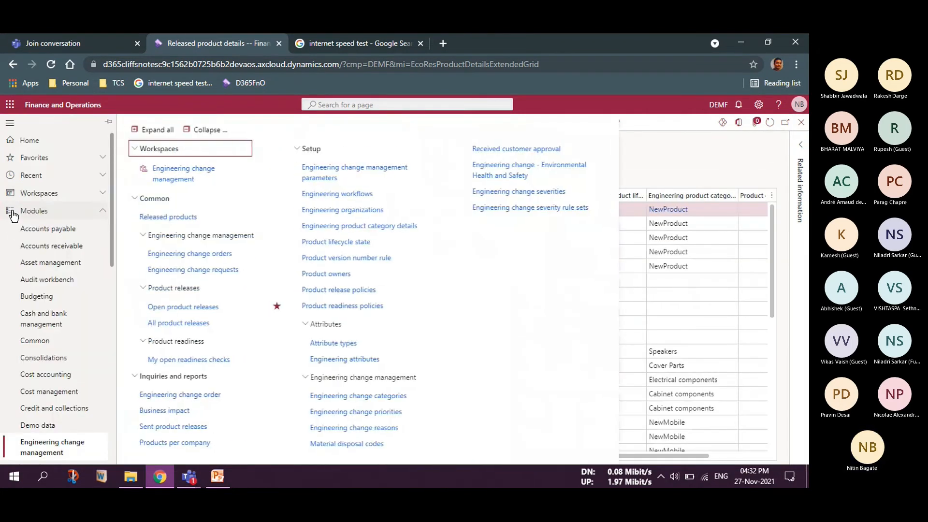
pyautogui.click(323, 228)
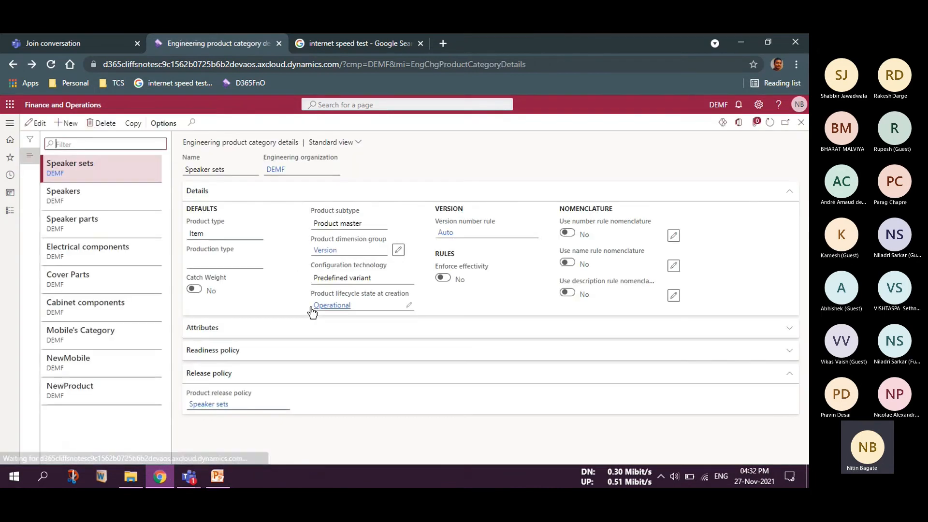
pyautogui.click(54, 399)
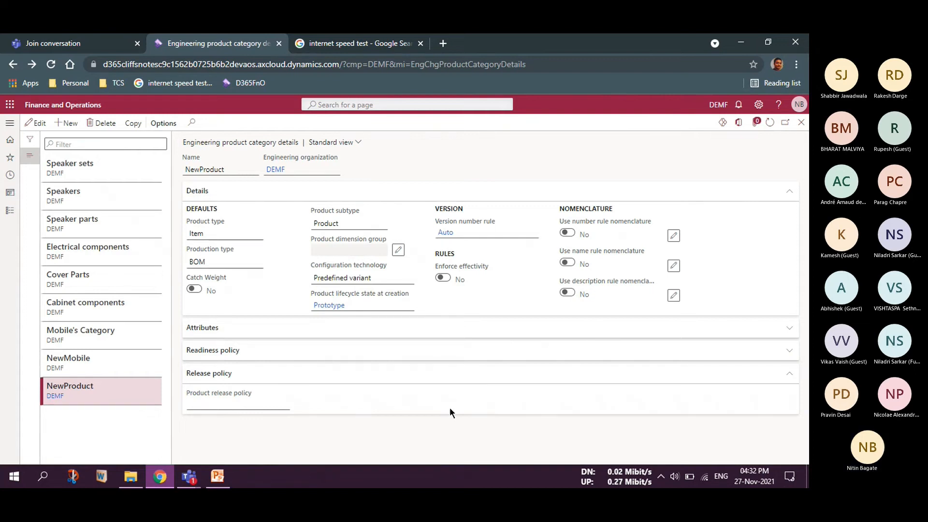
pyautogui.click(277, 407)
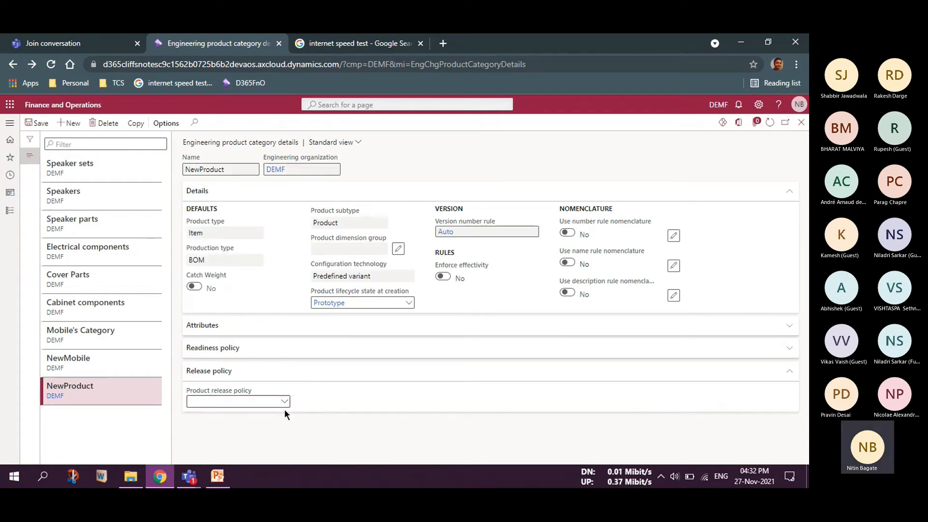
pyautogui.click(285, 405)
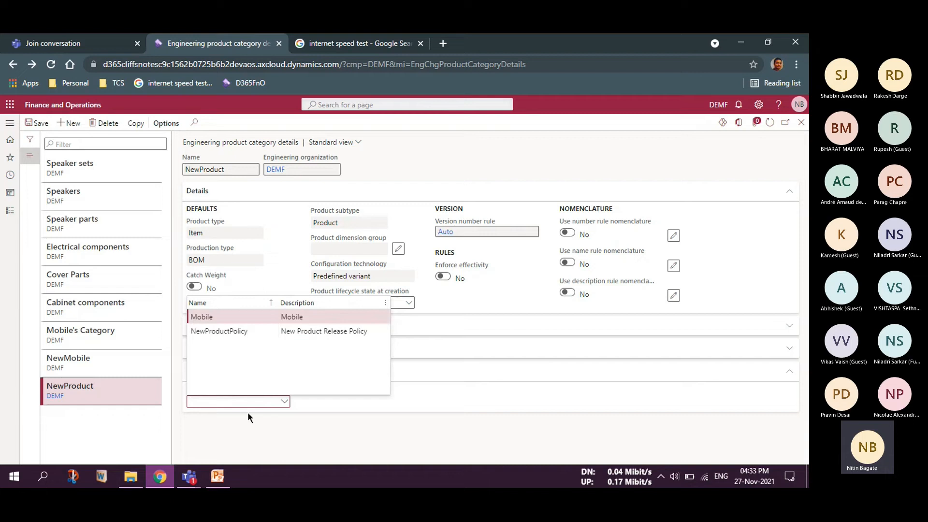
pyautogui.click(218, 317)
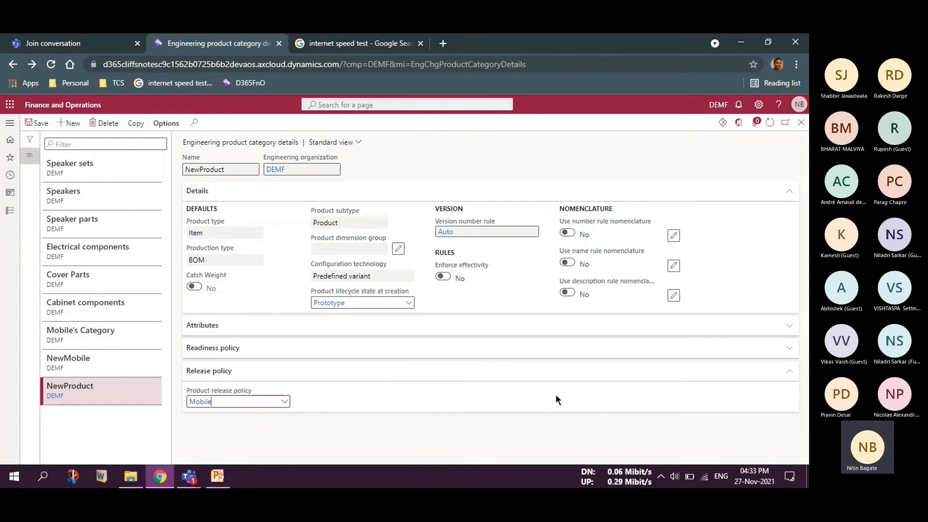
pyautogui.click(801, 122)
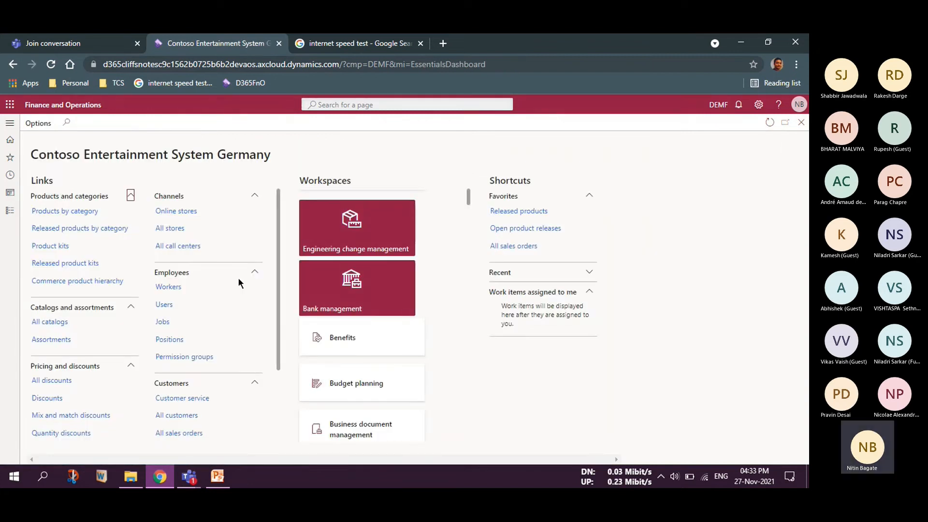
# From the released products list, start a new engineering product in category NewProduct with product number A1001-SA.
pyautogui.click(516, 213)
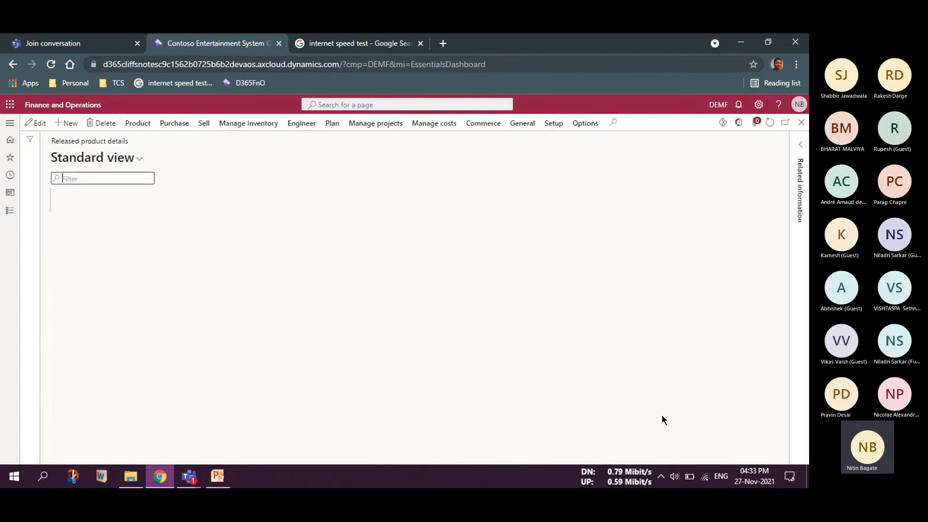
pyautogui.click(138, 123)
pyautogui.click(282, 153)
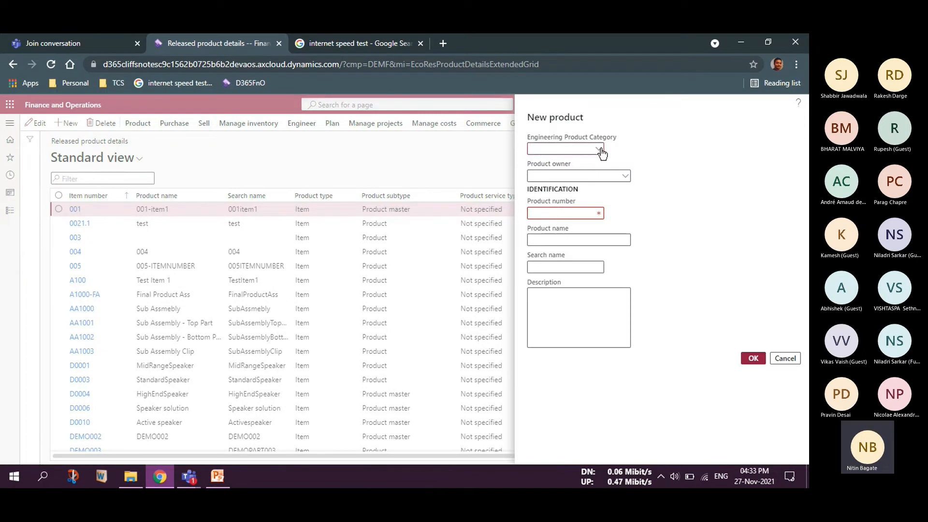
pyautogui.click(598, 149)
pyautogui.click(560, 247)
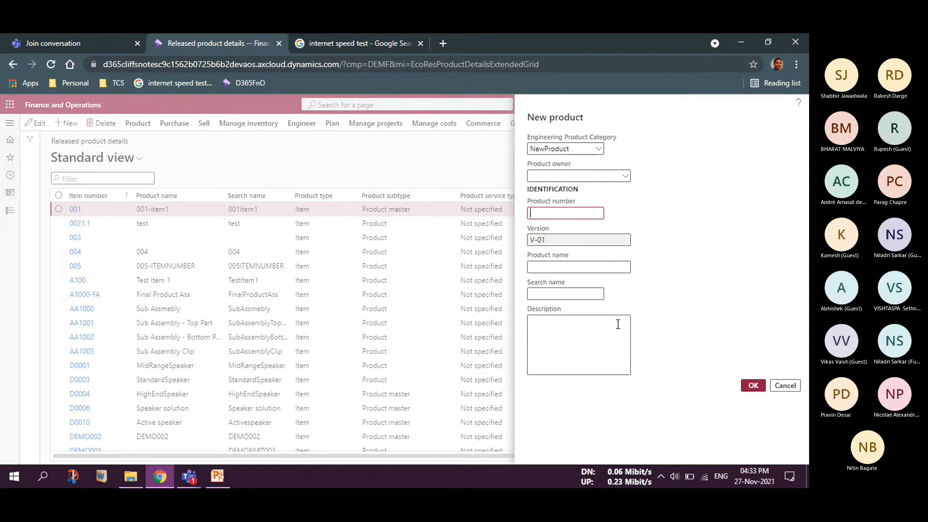
pyautogui.write('A1001')
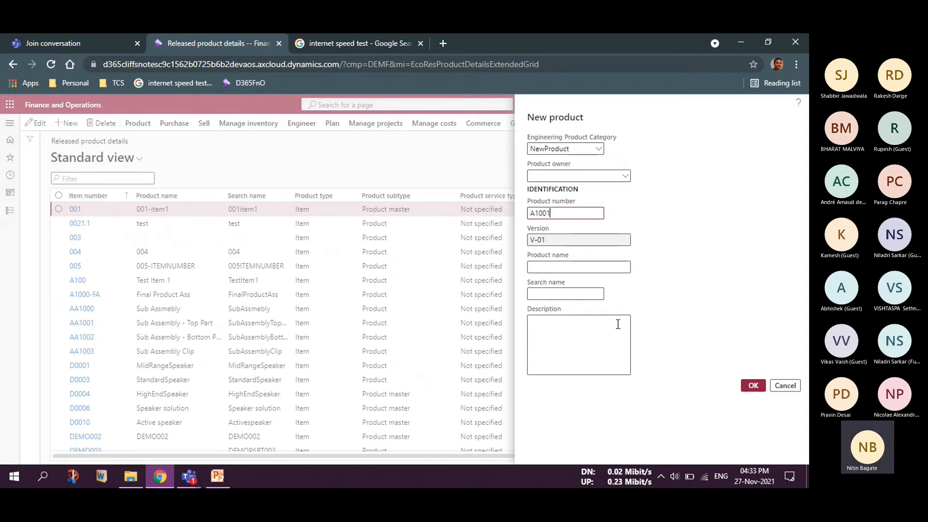
pyautogui.write('-S')
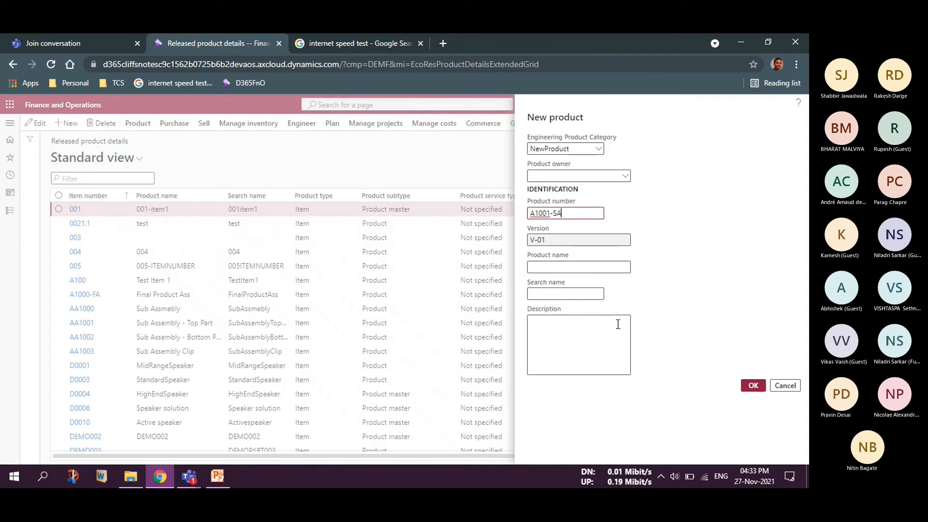
pyautogui.write('A')
# Name the product Sub Ass1, copy its product number for reuse, and create it.
pyautogui.press('Tab')
pyautogui.press('Tab')
pyautogui.write('Sub Ass')
pyautogui.press('Tab')
pyautogui.click(567, 266)
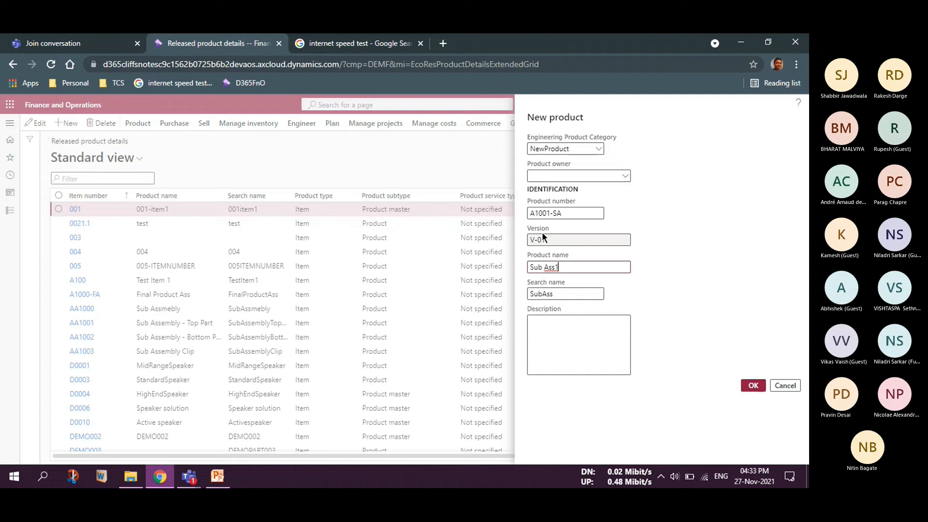
pyautogui.rightClick(545, 203)
pyautogui.moveTo(597, 213); pyautogui.dragTo(521, 210)
pyautogui.hotkey('ctrl', 'c')
pyautogui.click(753, 385)
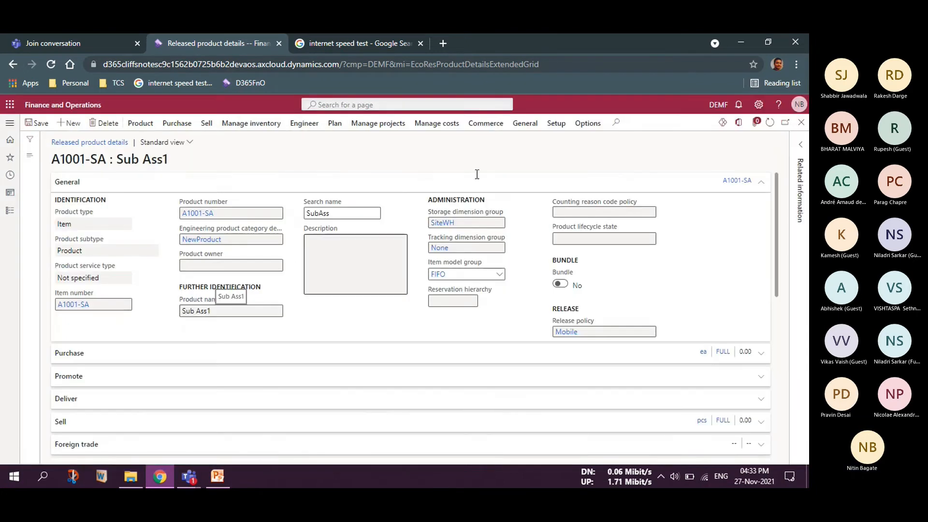
# Review the engineering versions of product A1001-SA and close the list.
pyautogui.click(304, 123)
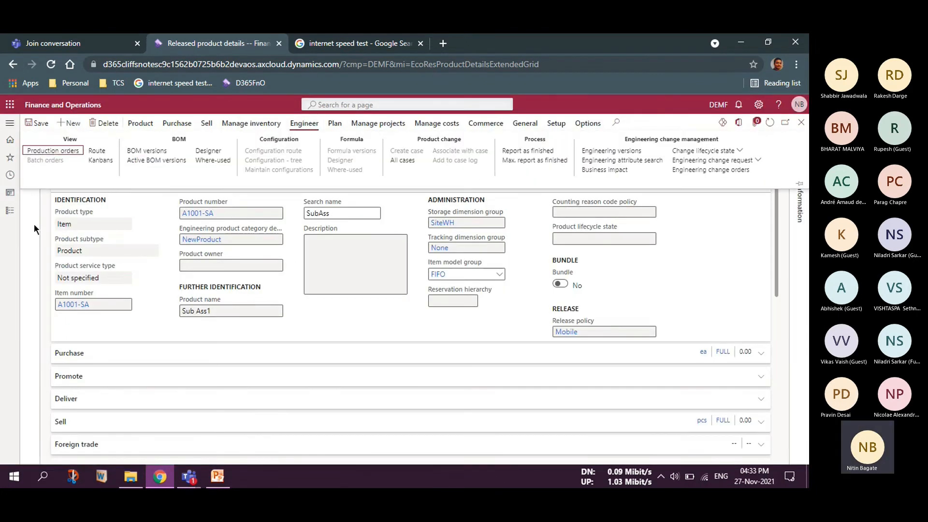
pyautogui.press('Escape')
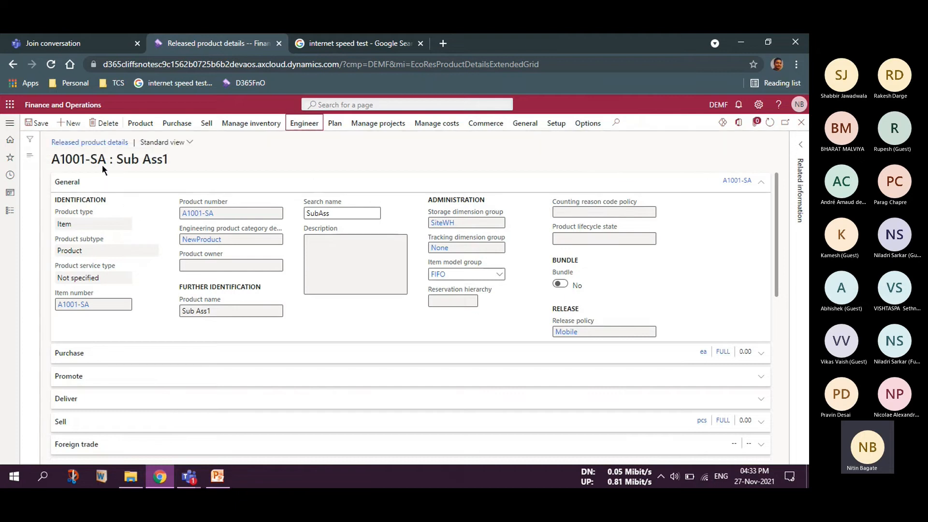
pyautogui.click(314, 124)
pyautogui.click(599, 151)
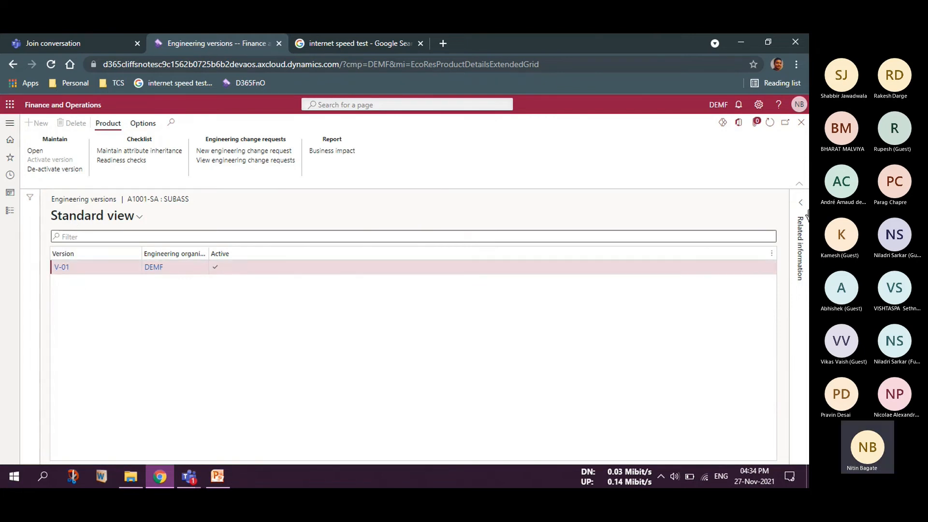
pyautogui.click(801, 123)
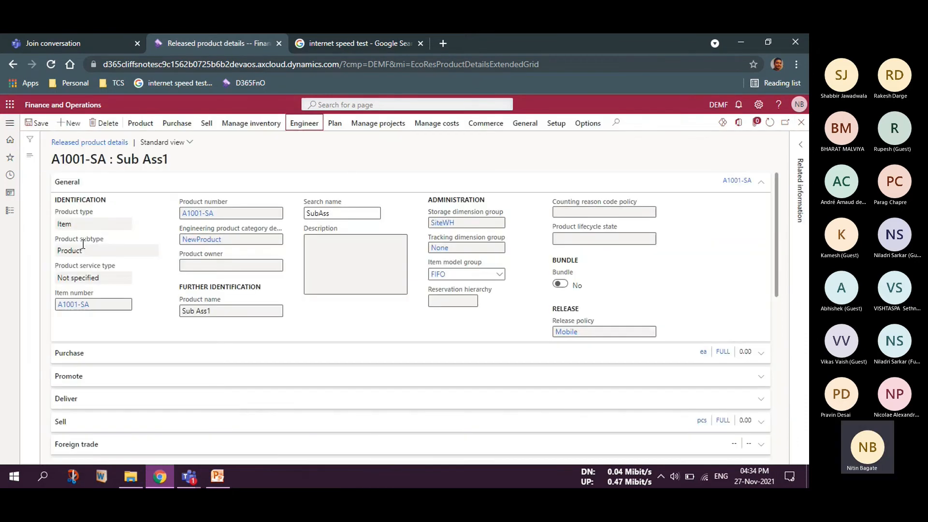
# Start another engineering product and set its product number to A1002-SA.
pyautogui.click(144, 124)
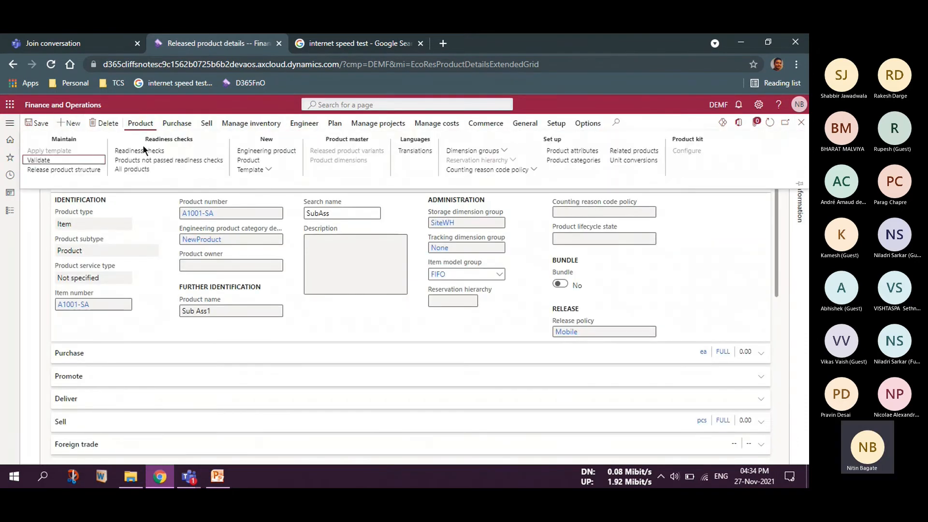
pyautogui.click(282, 152)
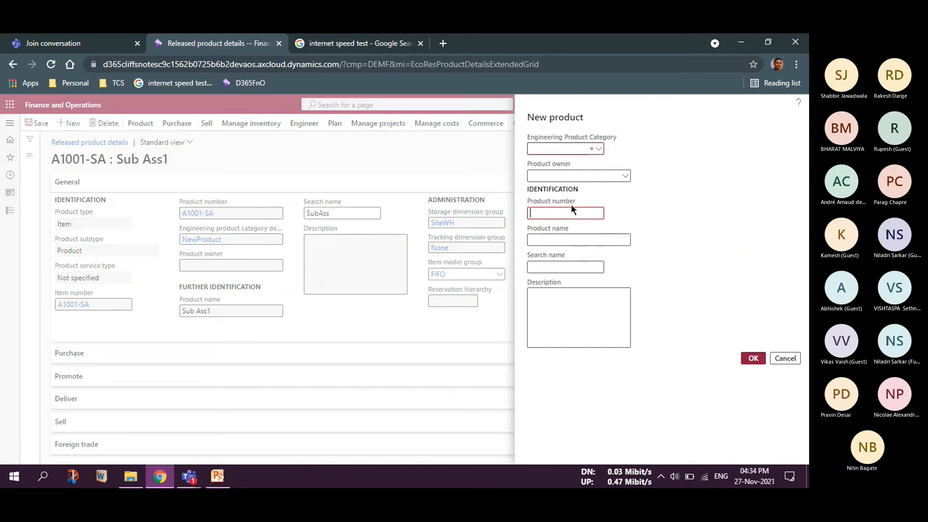
pyautogui.write('A1001-SA')
pyautogui.click(600, 151)
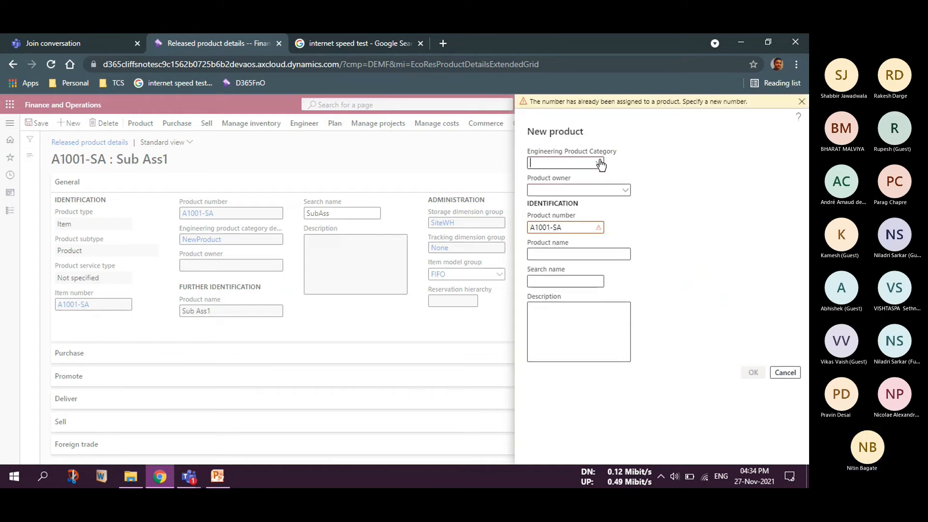
pyautogui.click(566, 227)
pyautogui.press('BackSpace')
pyautogui.press('BackSpace')
pyautogui.press('BackSpace')
pyautogui.press('BackSpace')
pyautogui.write('2-SA')
pyautogui.click(596, 166)
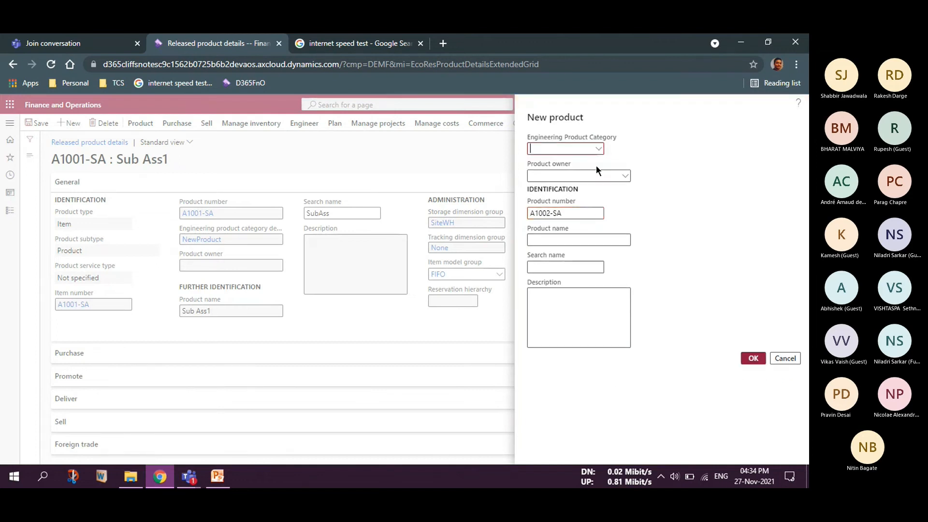
# Choose the NewProduct engineering category for the new product and re-enter its product number as A1002-SA.
pyautogui.click(599, 151)
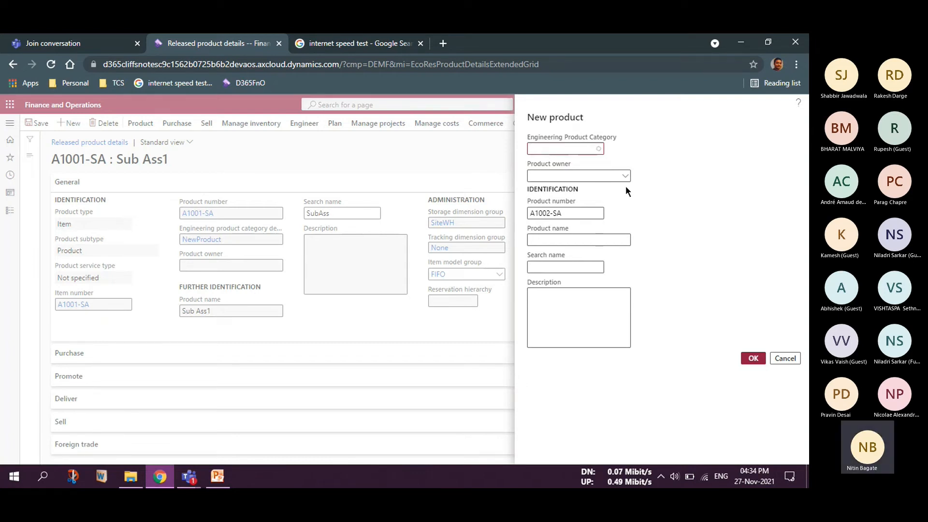
pyautogui.click(580, 247)
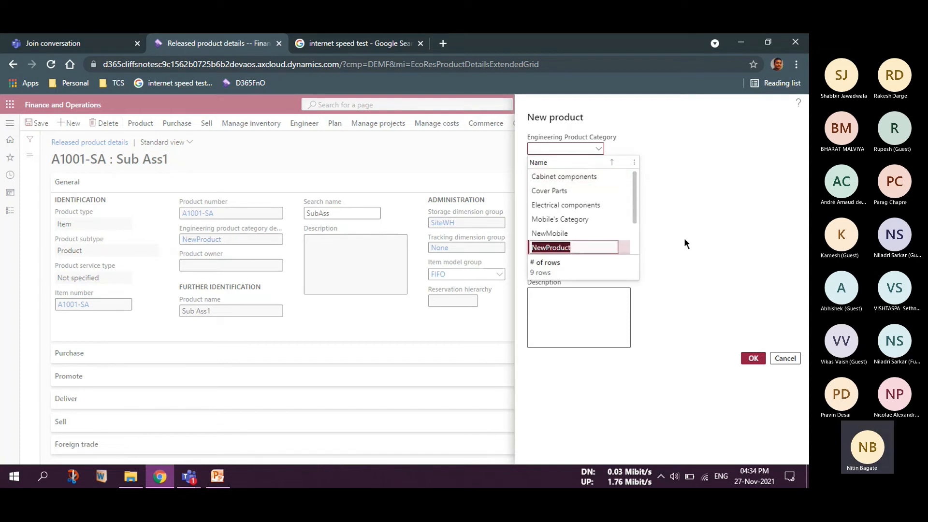
pyautogui.click(554, 214)
pyautogui.hotkey('ctrl', 'v')
pyautogui.press('Left')
pyautogui.press('Left')
pyautogui.press('Left')
pyautogui.press('BackSpace')
pyautogui.write('2')
pyautogui.press('Tab')
# Name the new product Sub Ass2 and create it.
pyautogui.click(554, 266)
pyautogui.write('Sub Ass')
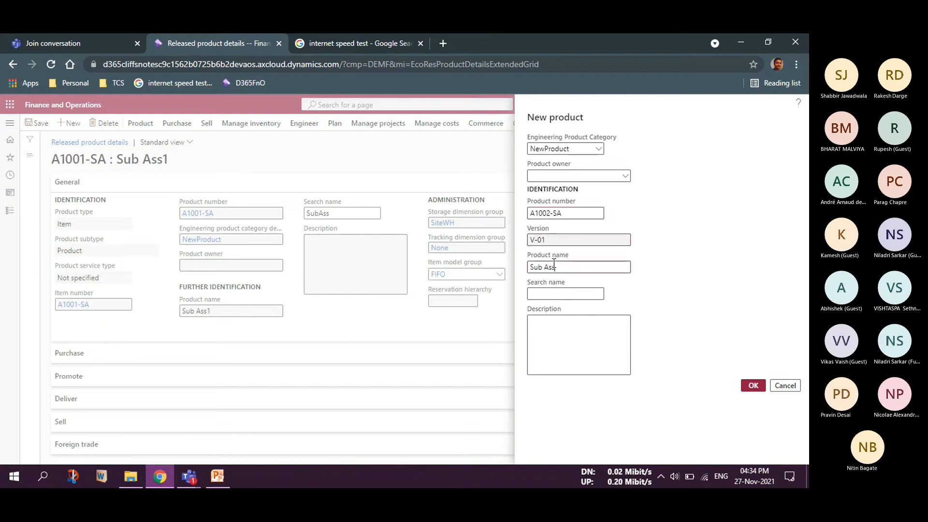
pyautogui.write('2')
pyautogui.press('Tab')
pyautogui.click(753, 385)
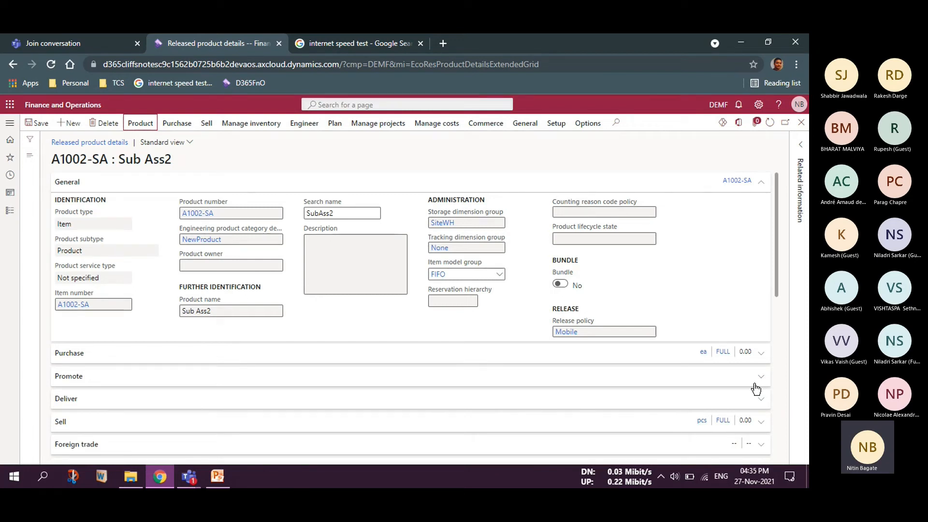
# From the refreshed released products list, open engineering version V-01 of product A1000-FA and check its documents section.
pyautogui.click(800, 127)
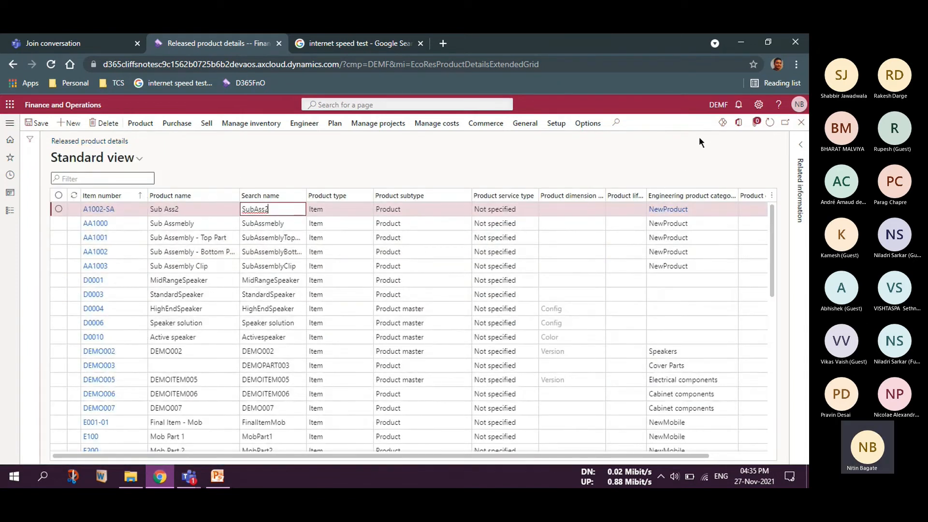
pyautogui.click(769, 125)
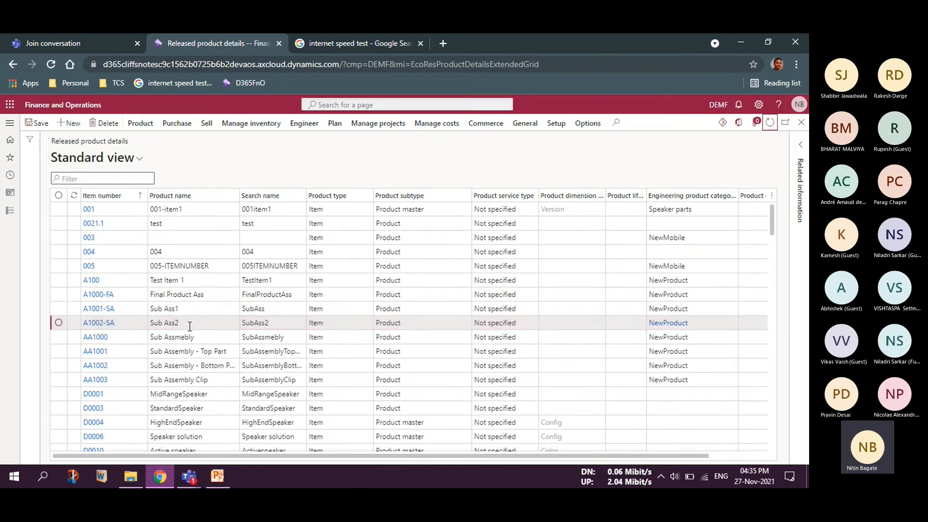
pyautogui.click(170, 294)
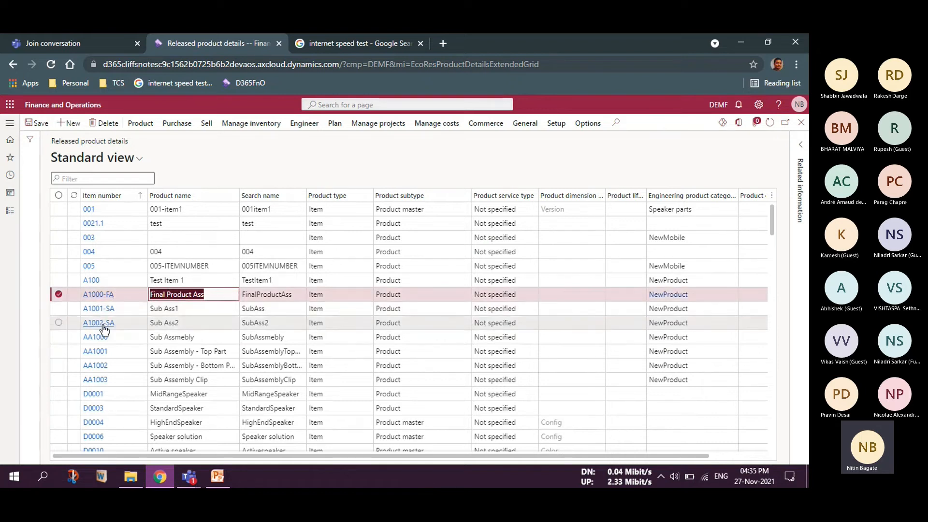
pyautogui.click(305, 124)
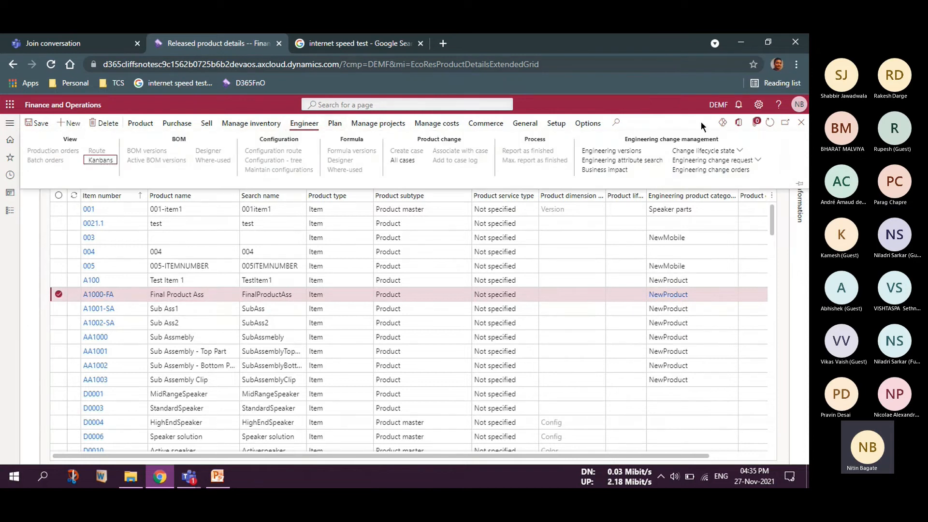
pyautogui.click(604, 153)
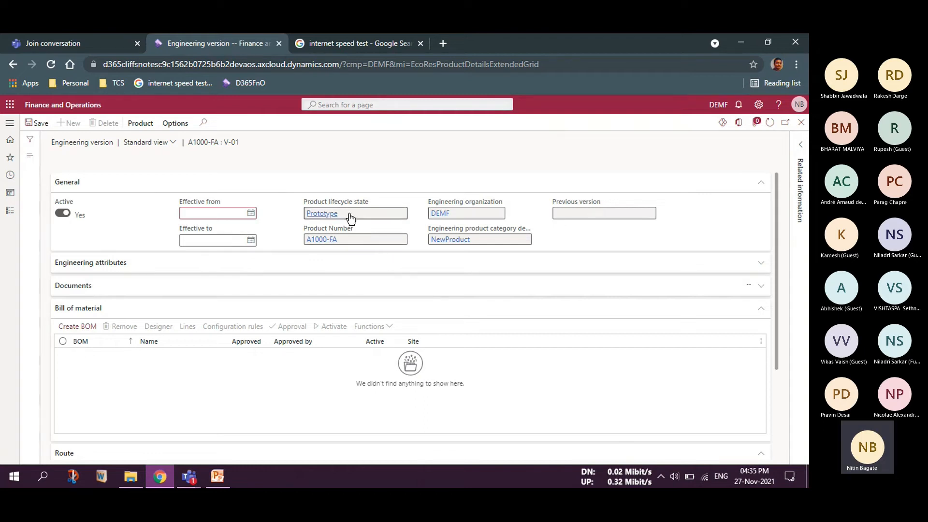
pyautogui.moveTo(350, 218)
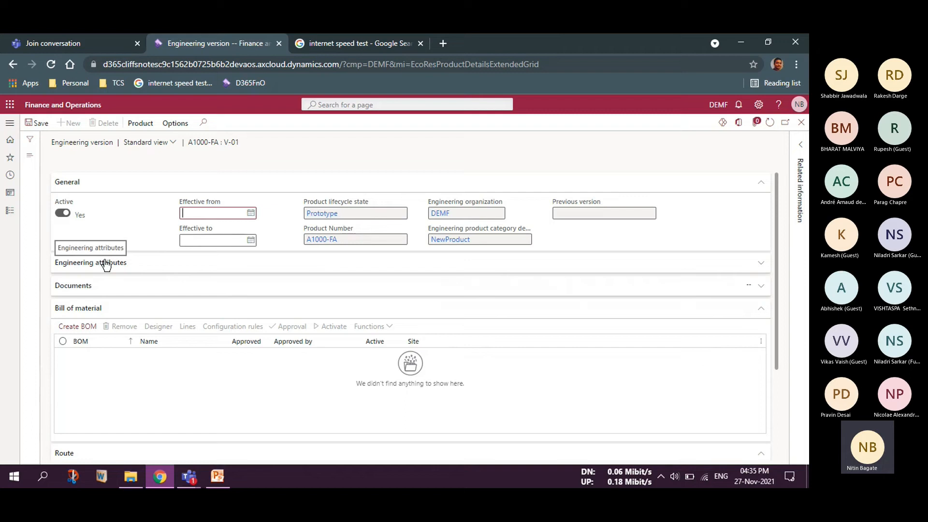
pyautogui.click(106, 288)
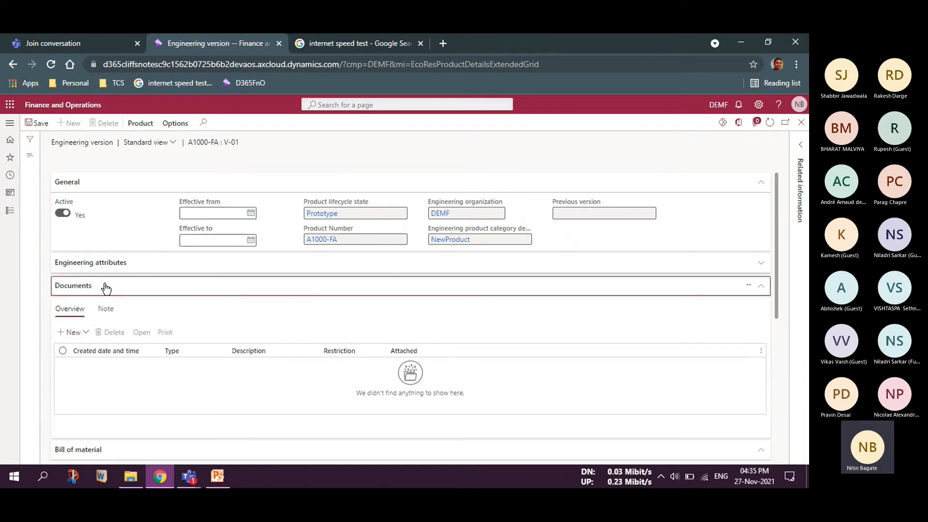
pyautogui.click(106, 288)
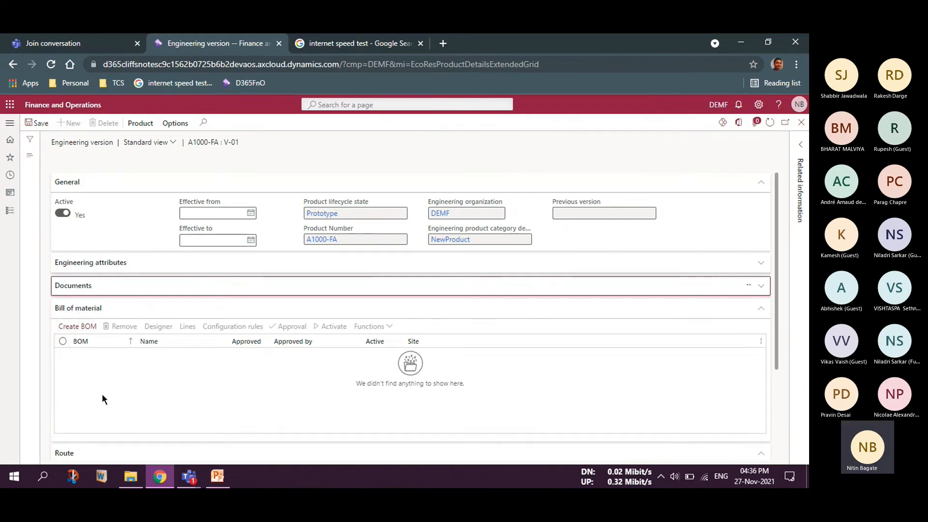
# Create a bill of material named EBOM for A1000-FA with site 1 on the engineering version.
pyautogui.click(69, 328)
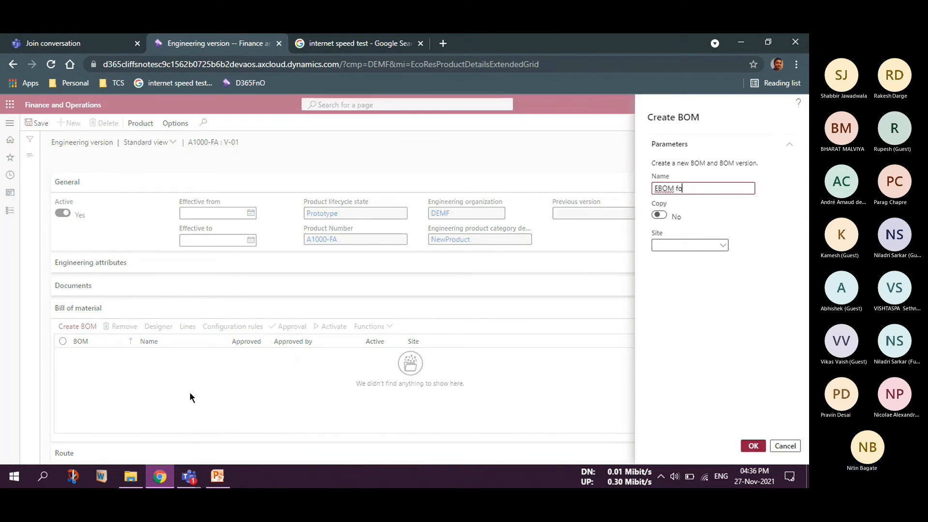
pyautogui.write('for A')
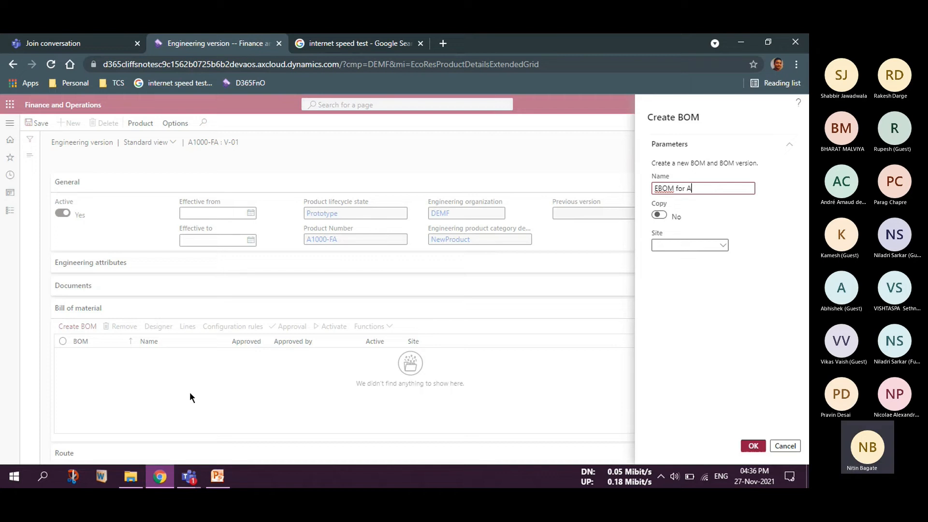
pyautogui.write('1000-FA')
pyautogui.click(722, 247)
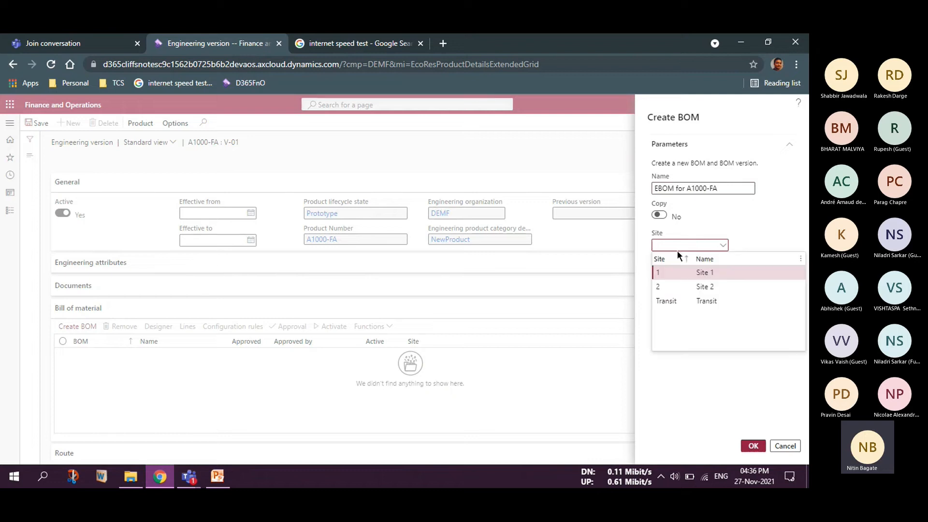
pyautogui.click(669, 272)
pyautogui.click(752, 445)
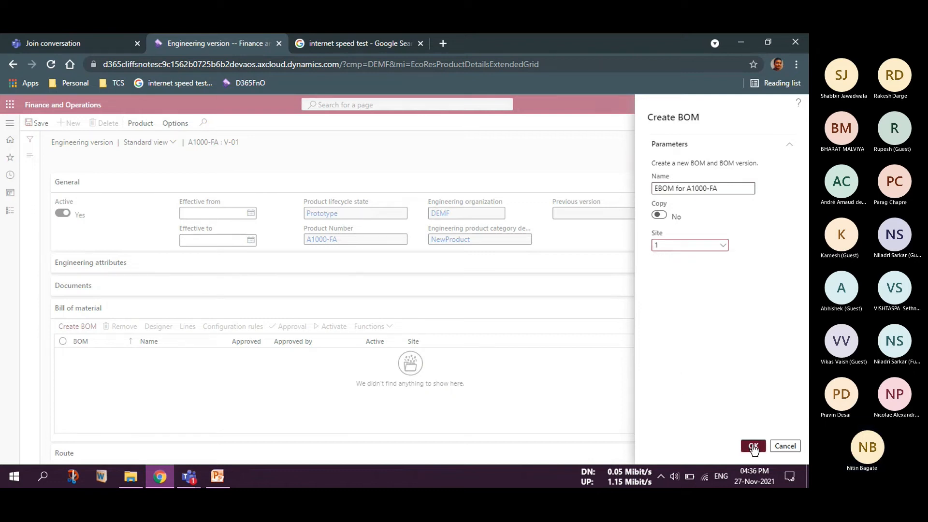
pyautogui.click(389, 358)
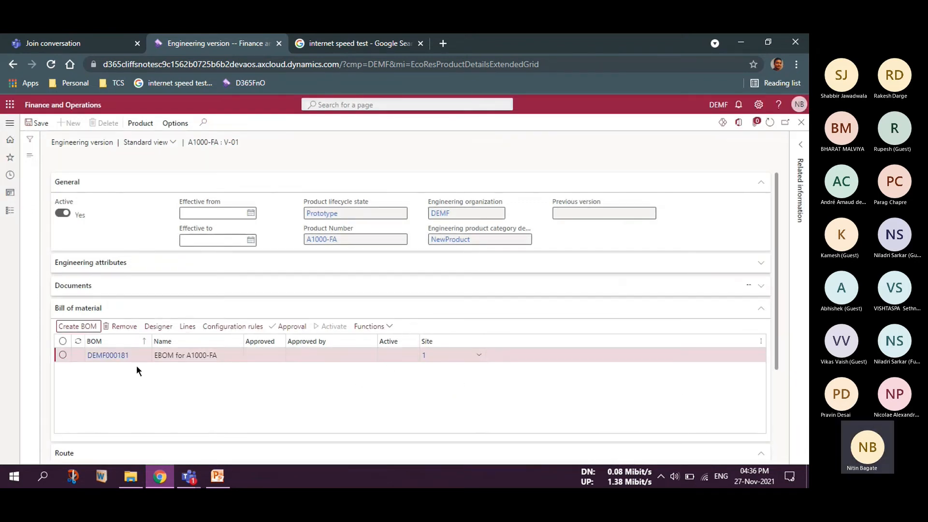
# Open the lines of the EBOM for A1000-FA and add item A1001-SA as the first line.
pyautogui.click(187, 326)
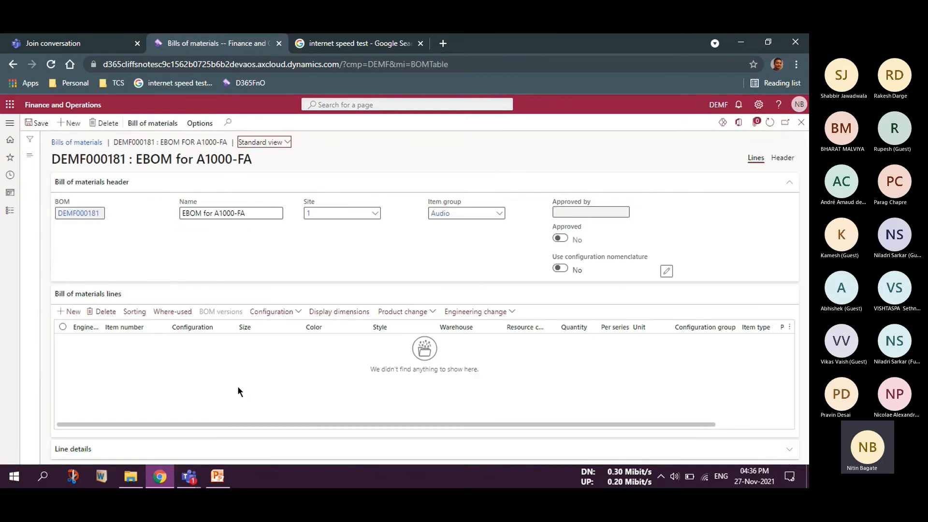
pyautogui.click(82, 313)
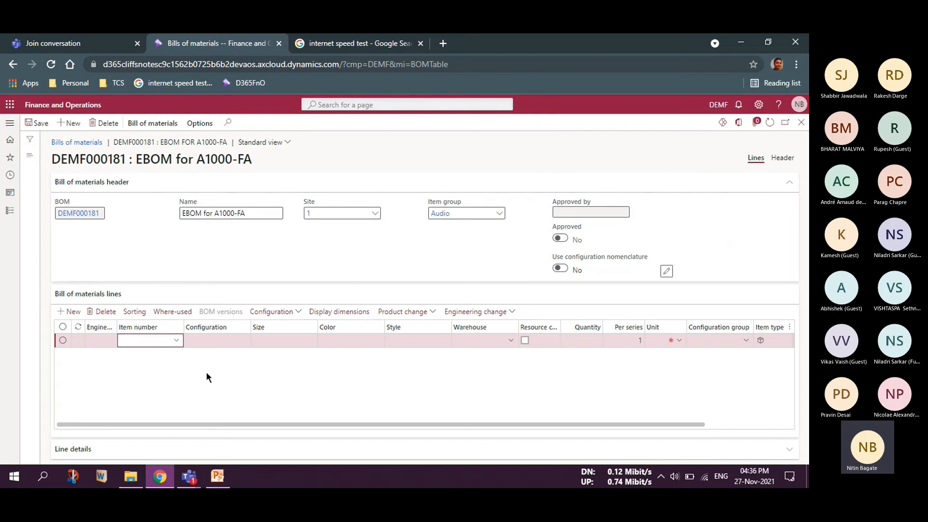
pyautogui.click(178, 342)
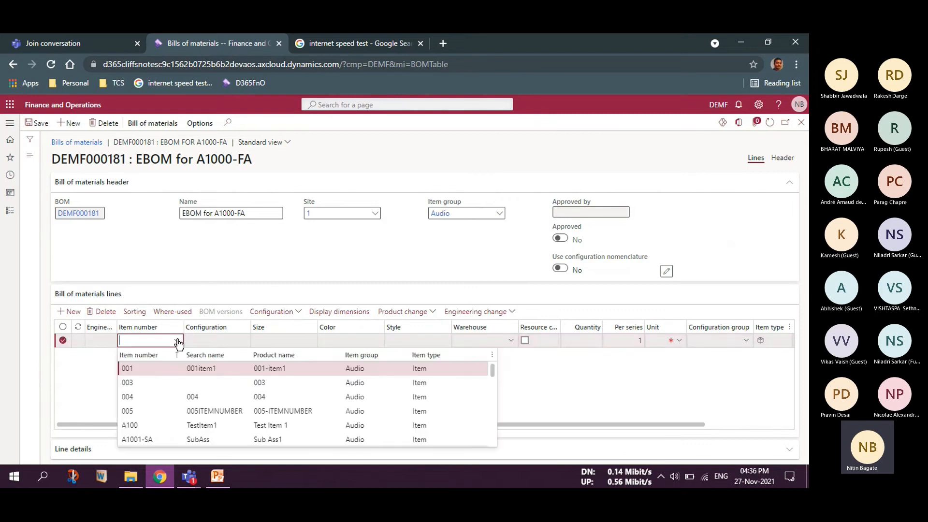
pyautogui.scroll(-3, 166, 377)
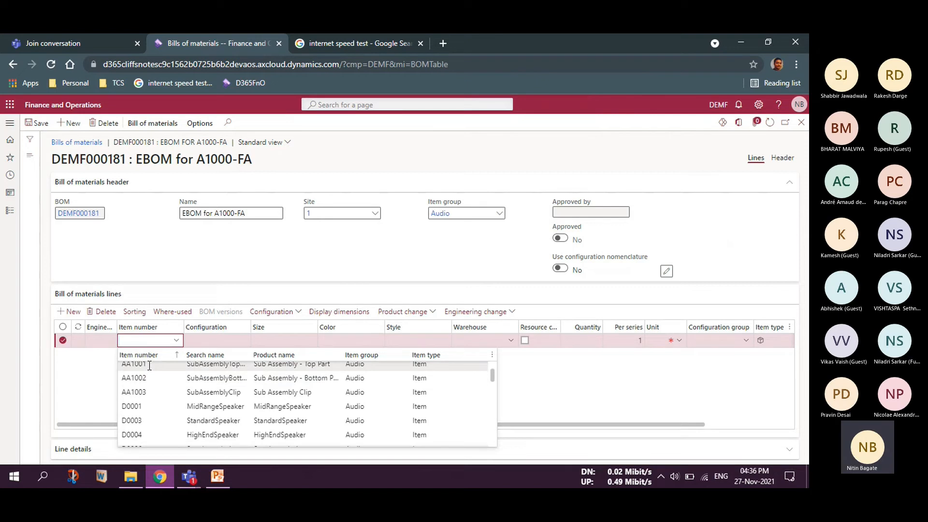
pyautogui.scroll(5, 155, 376)
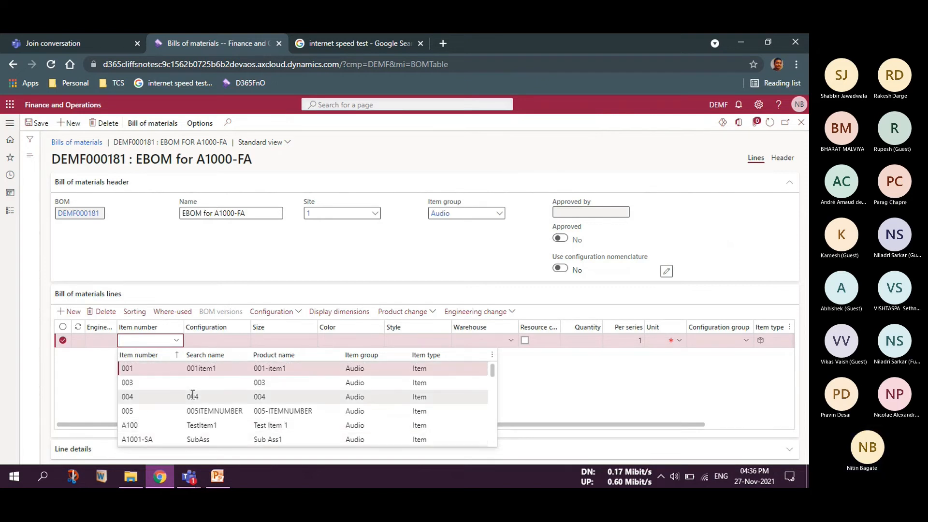
pyautogui.scroll(-2, 160, 382)
pyautogui.click(161, 382)
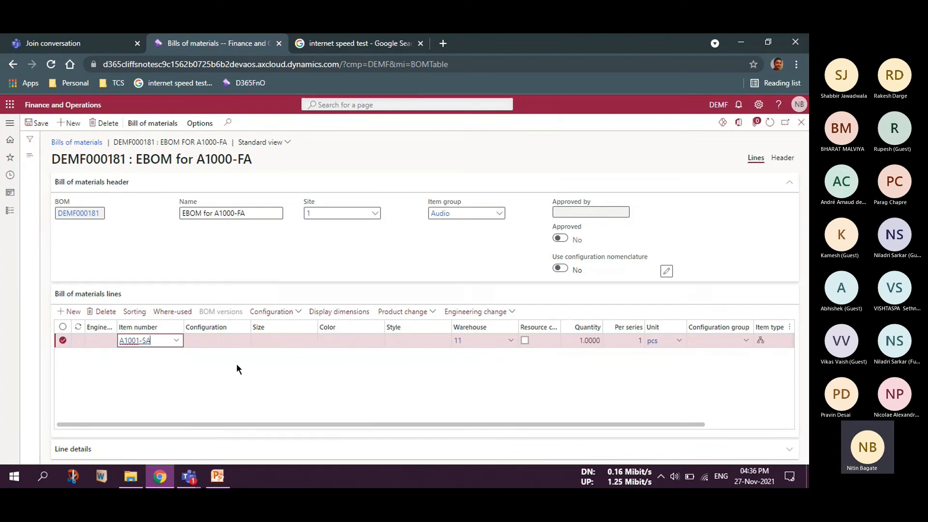
# Add a second bill of material line for item A1002-SA.
pyautogui.press('Tab')
pyautogui.press('Down')
pyautogui.press('Tab')
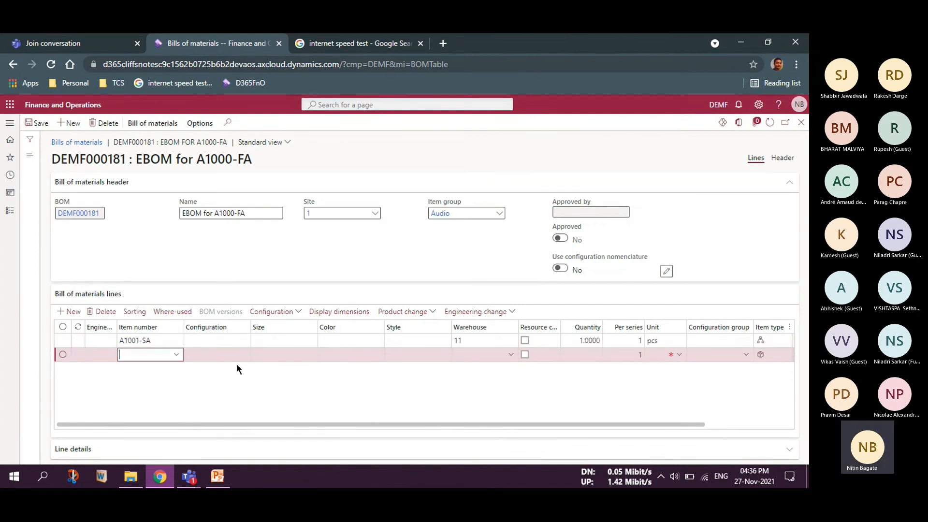
pyautogui.write('A100')
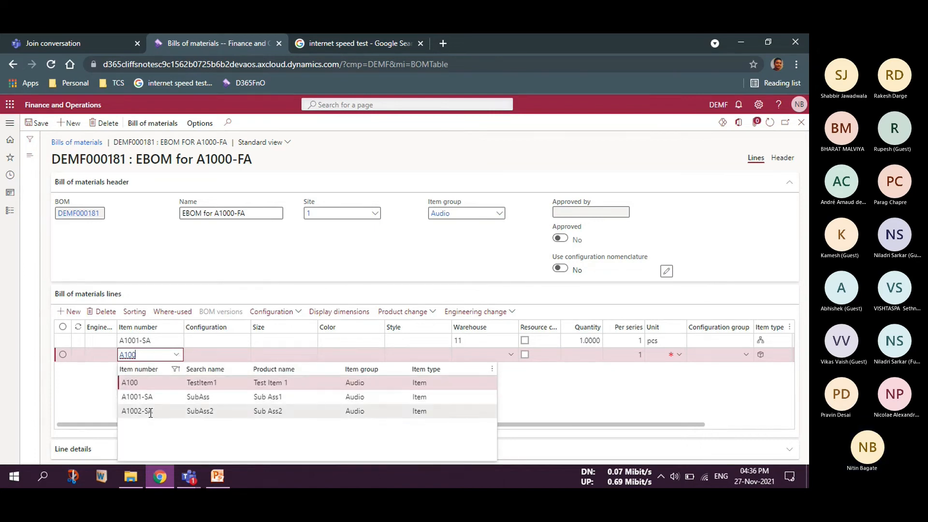
pyautogui.click(150, 410)
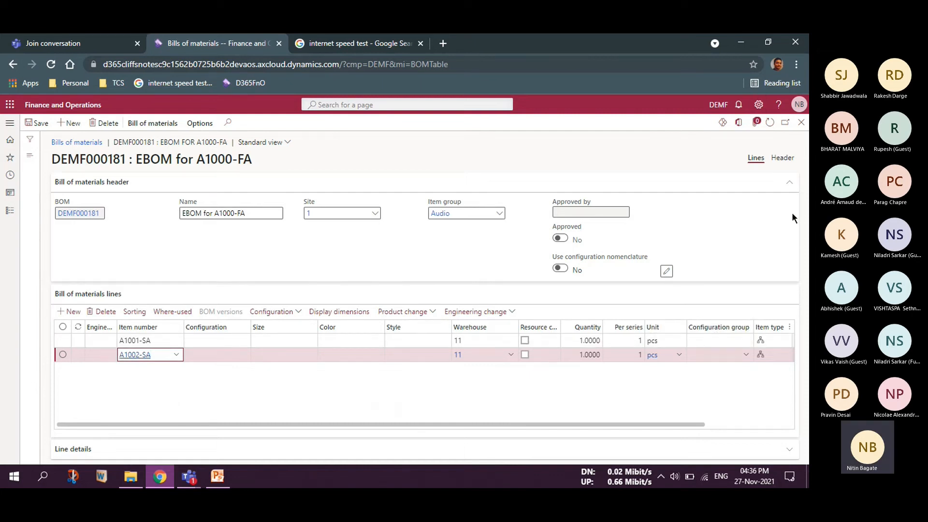
# Approve the EBOM for A1000-FA with the proposed approver.
pyautogui.click(153, 124)
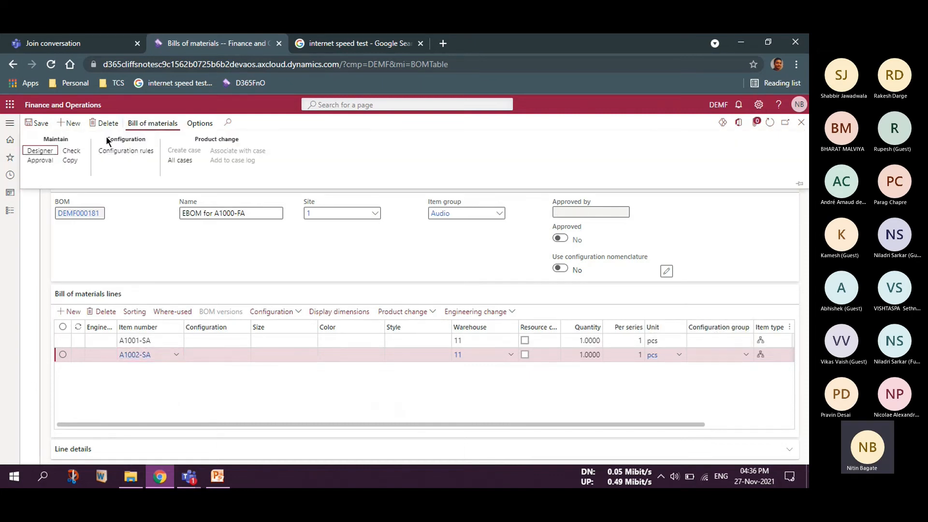
pyautogui.click(40, 161)
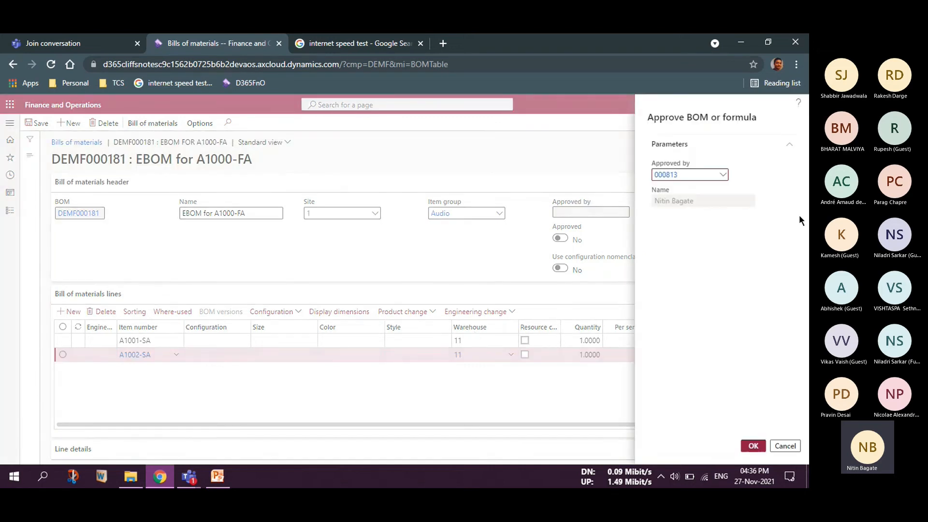
pyautogui.click(752, 445)
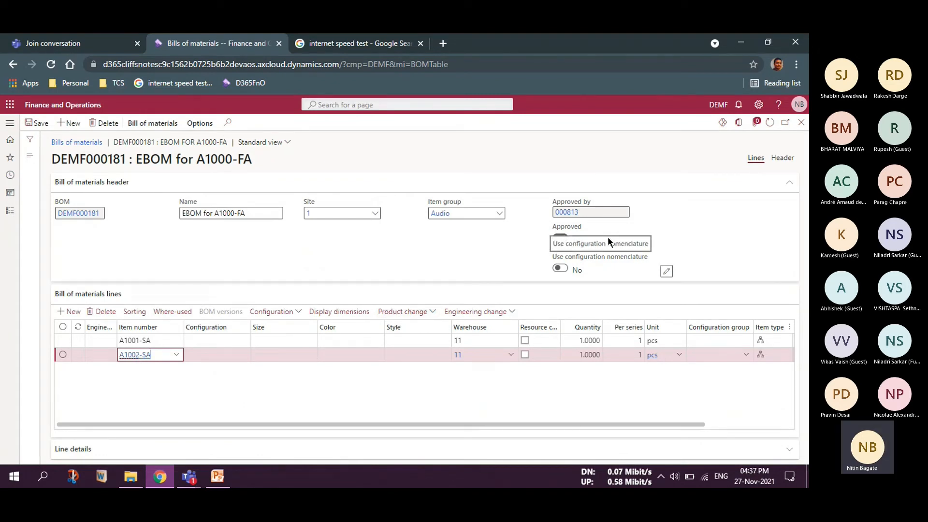
# Approve and activate the BOM version for A1000-FA in the bill of materials header.
pyautogui.click(781, 157)
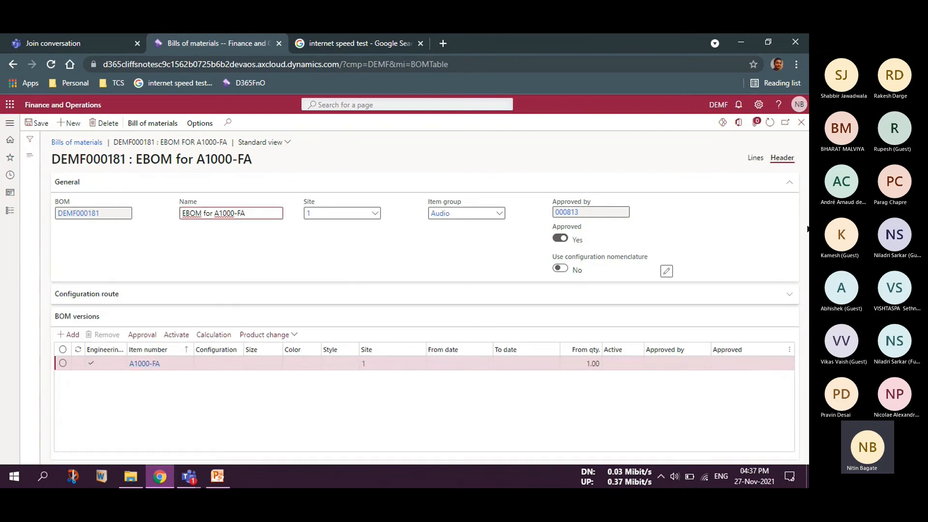
pyautogui.click(142, 335)
pyautogui.click(753, 445)
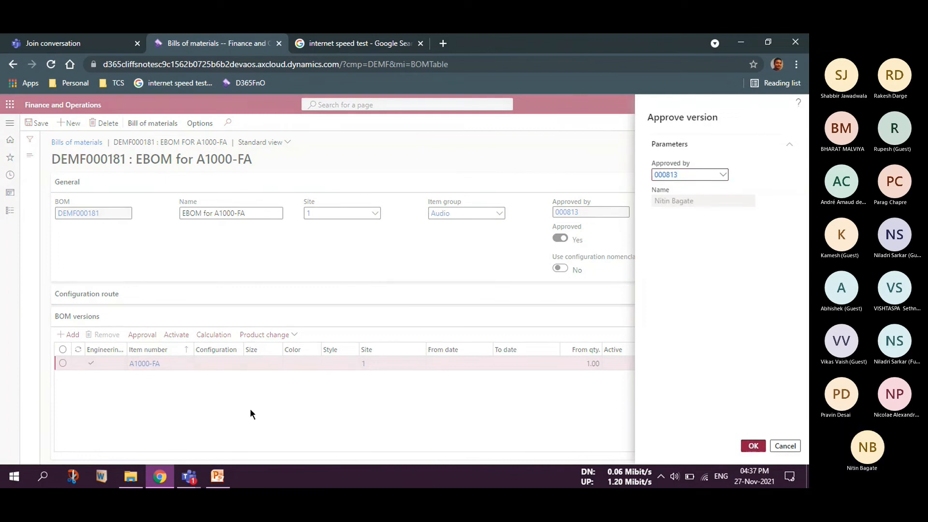
pyautogui.click(178, 334)
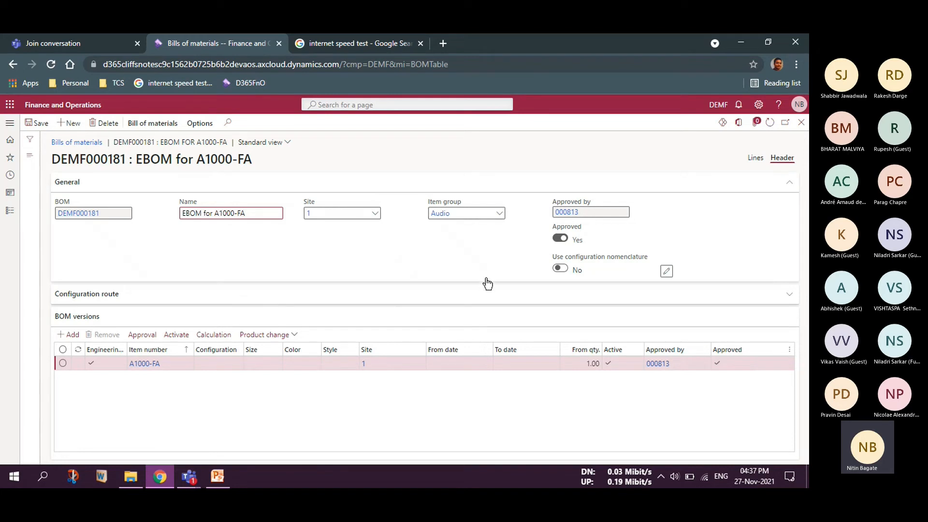
# Save engineering version V-01 of A1000-FA and return to the released products list.
pyautogui.click(802, 125)
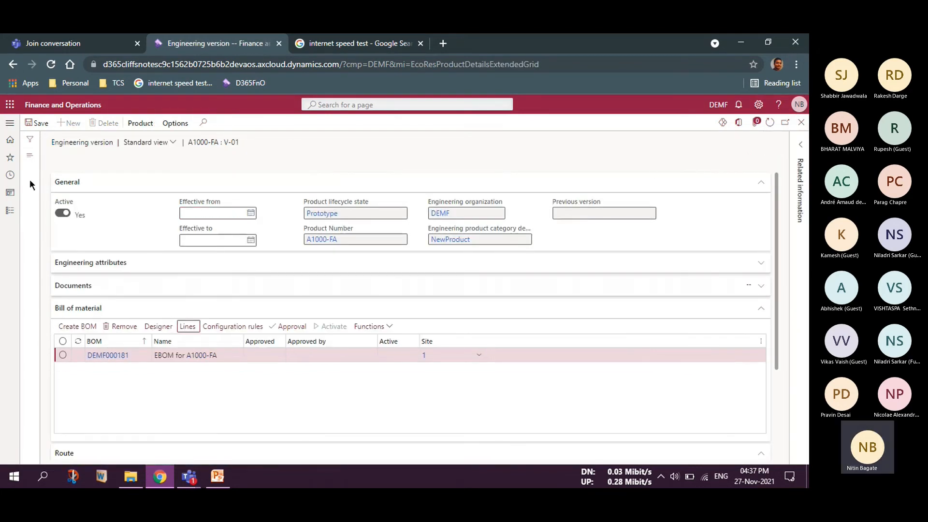
pyautogui.click(37, 123)
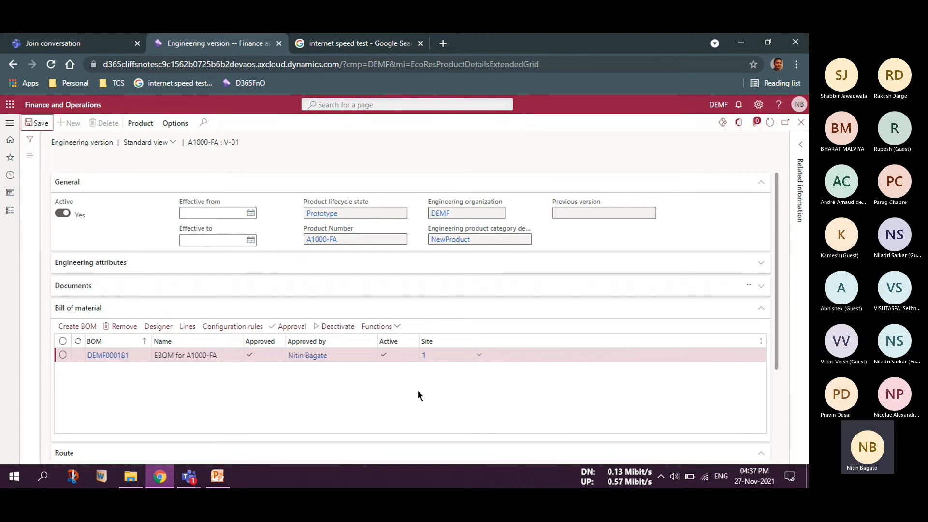
pyautogui.click(801, 122)
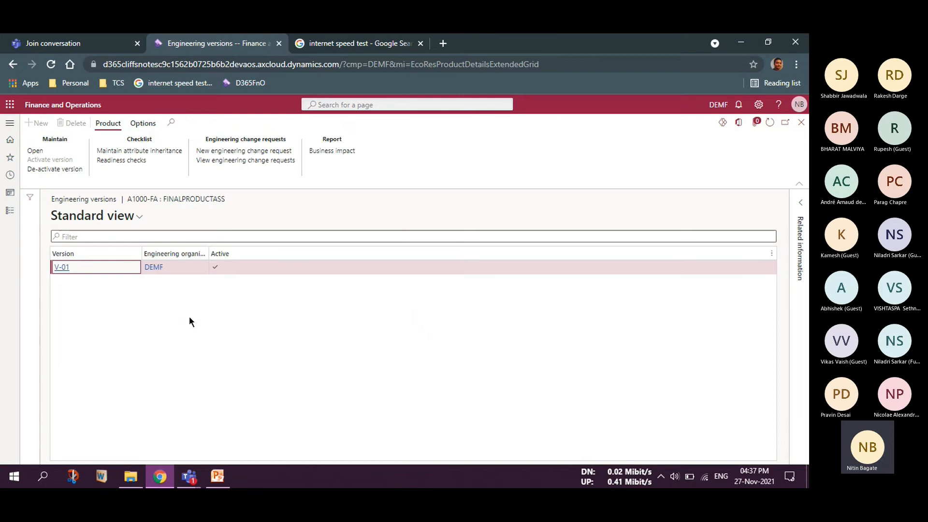
pyautogui.click(801, 122)
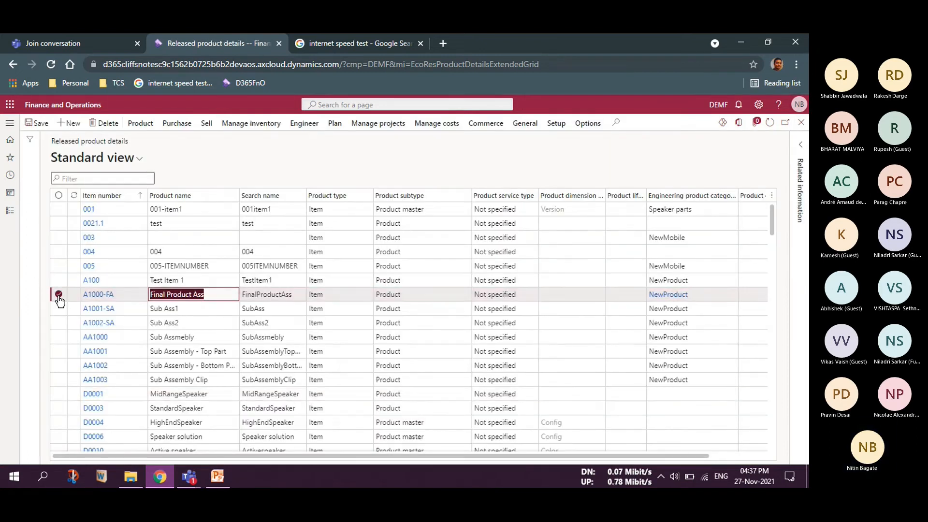
# Start releasing the product structure of A1000-FA and set the default releasing site to 1.
pyautogui.click(140, 124)
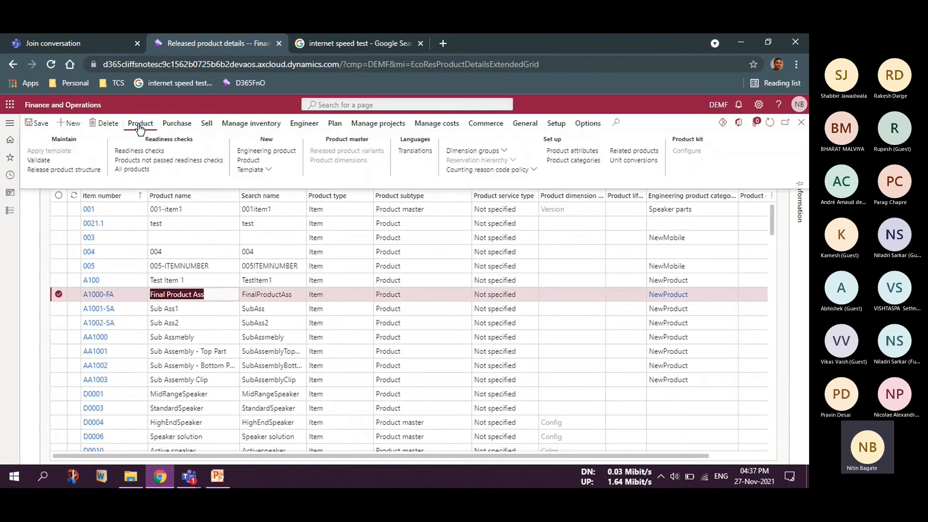
pyautogui.click(72, 175)
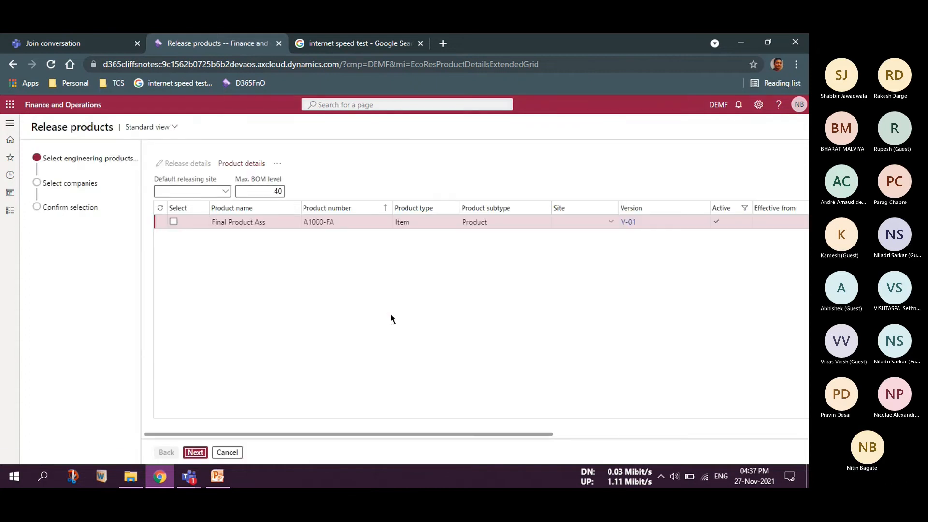
pyautogui.click(173, 221)
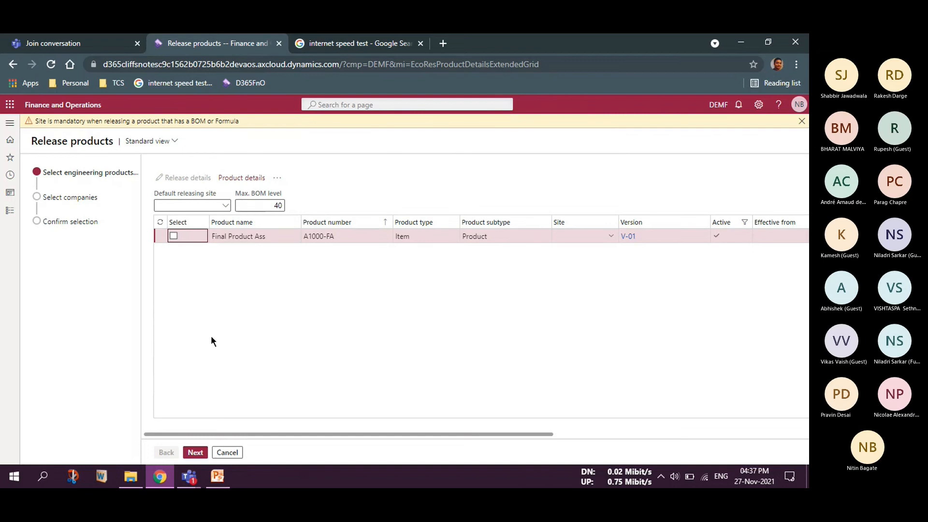
pyautogui.click(196, 207)
pyautogui.write('1')
pyautogui.press('Tab')
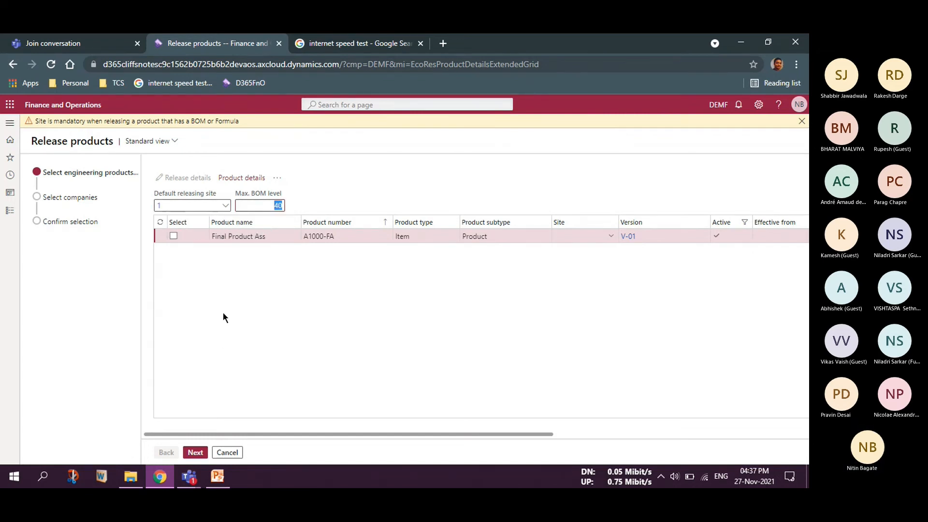
# Set the site of Final Product Ass to 1, select it for release and check its release details.
pyautogui.click(585, 236)
pyautogui.write('1')
pyautogui.press('Tab')
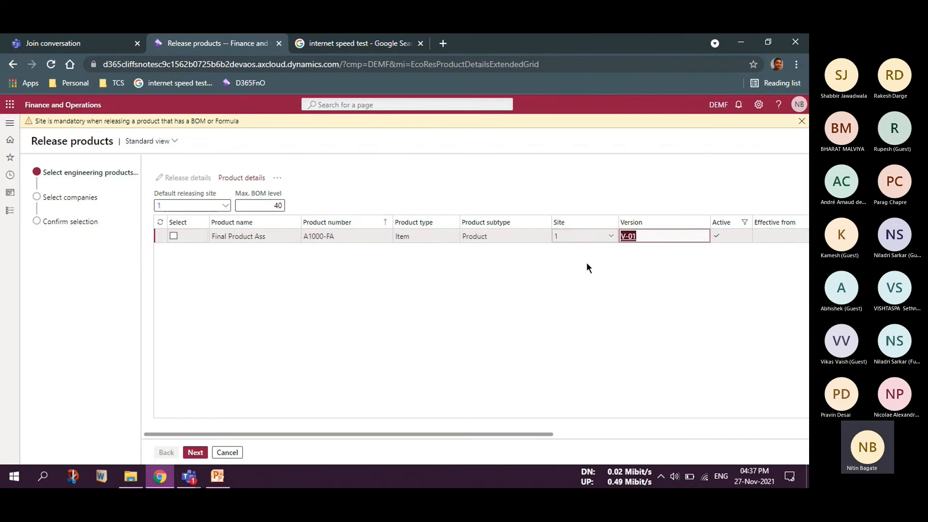
pyautogui.click(173, 235)
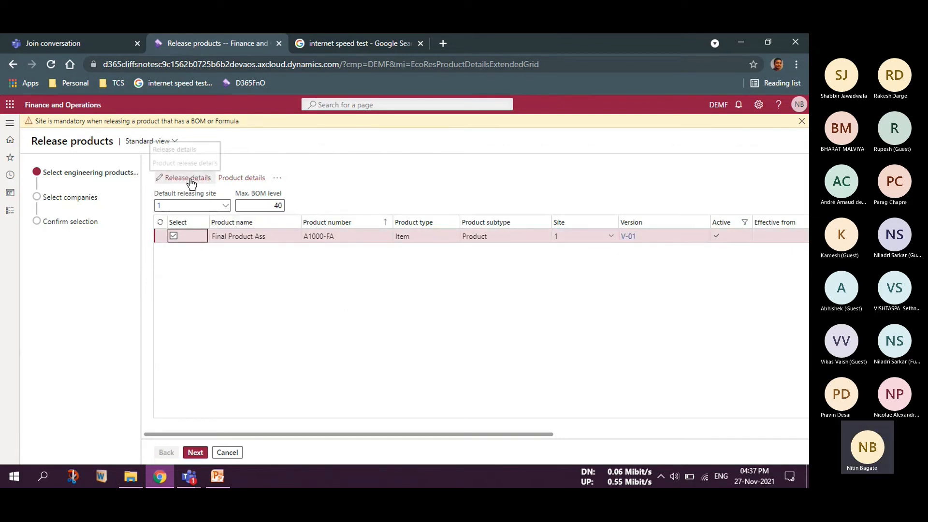
pyautogui.click(190, 180)
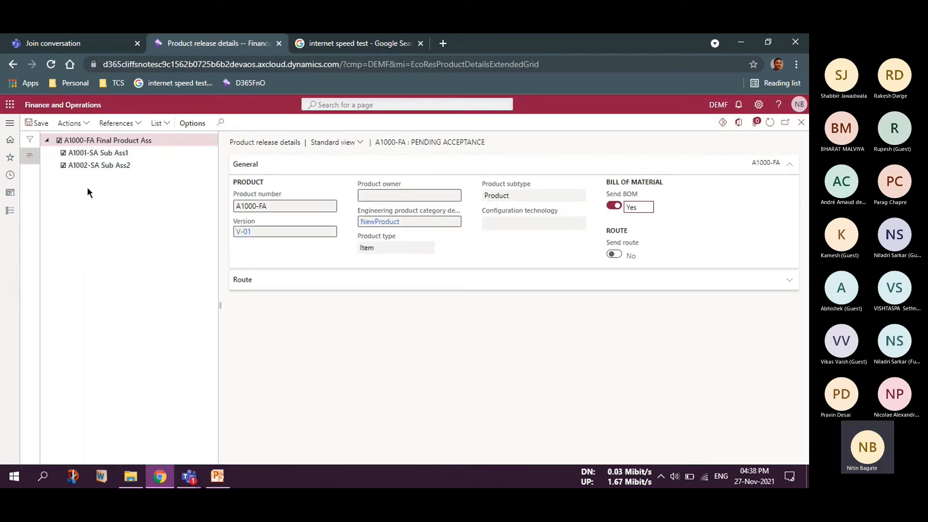
pyautogui.press('Escape')
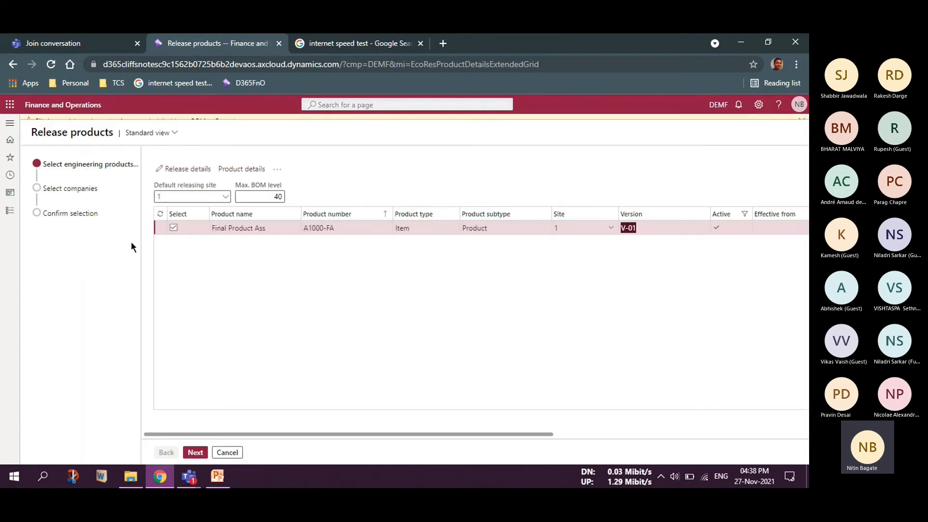
# Release A1000-FA to company USMF with receiving site 1, and read and clear the notifications.
pyautogui.click(196, 455)
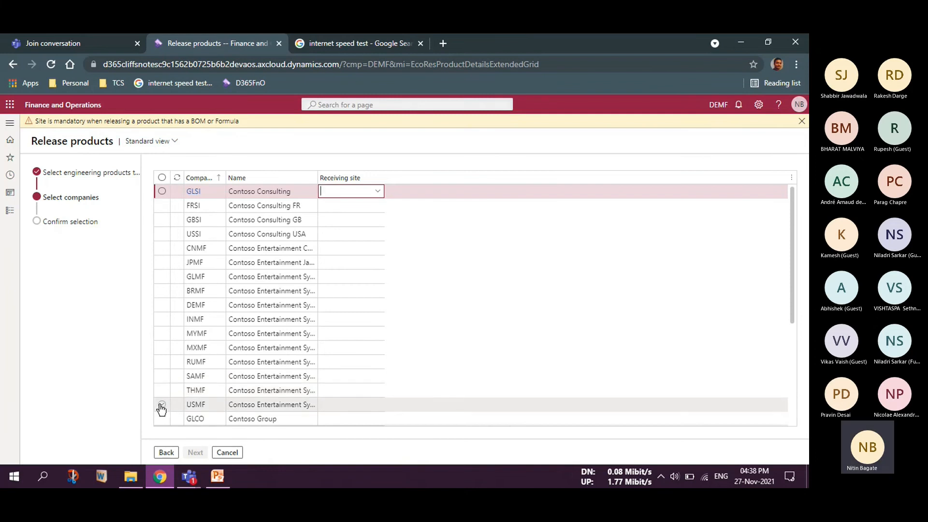
pyautogui.click(161, 404)
pyautogui.click(341, 402)
pyautogui.click(196, 452)
pyautogui.click(197, 452)
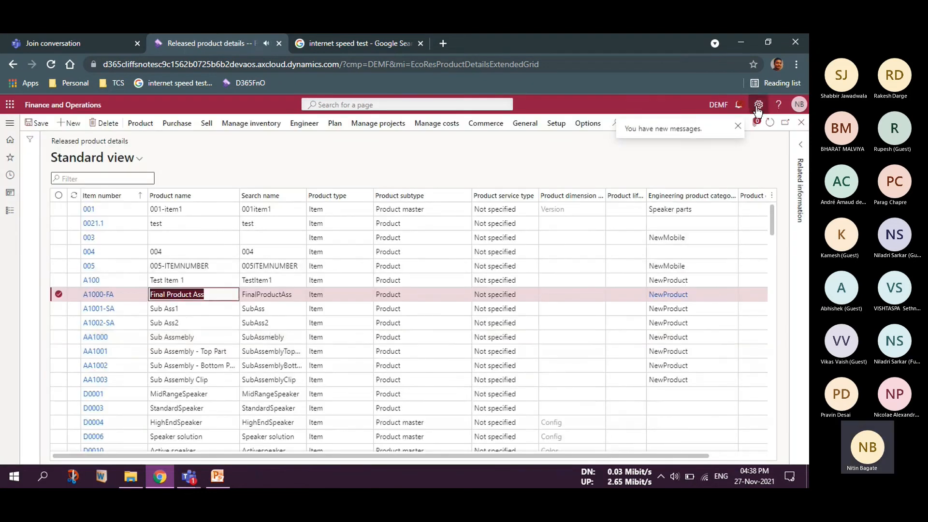
pyautogui.click(738, 104)
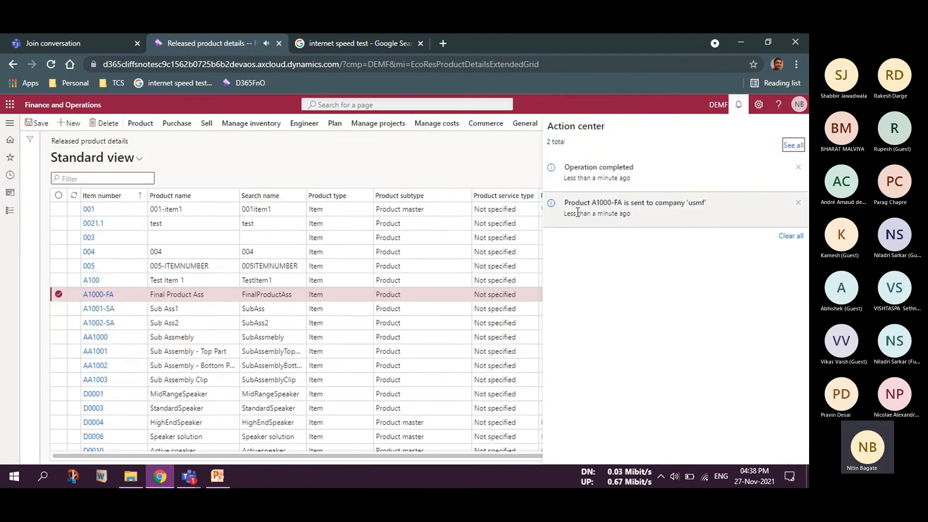
pyautogui.click(790, 235)
# Switch the company to USMF and open its list of open product releases.
pyautogui.click(719, 108)
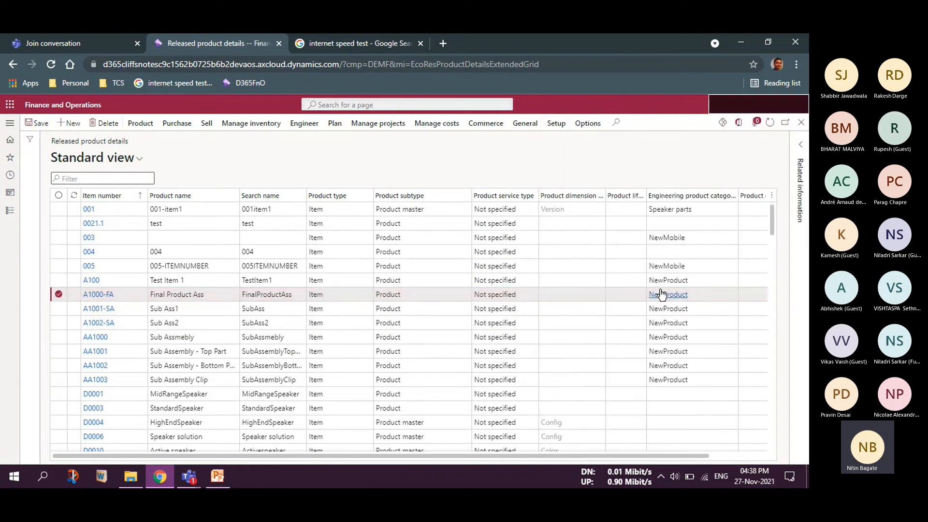
pyautogui.moveTo(661, 295)
pyautogui.write('USM')
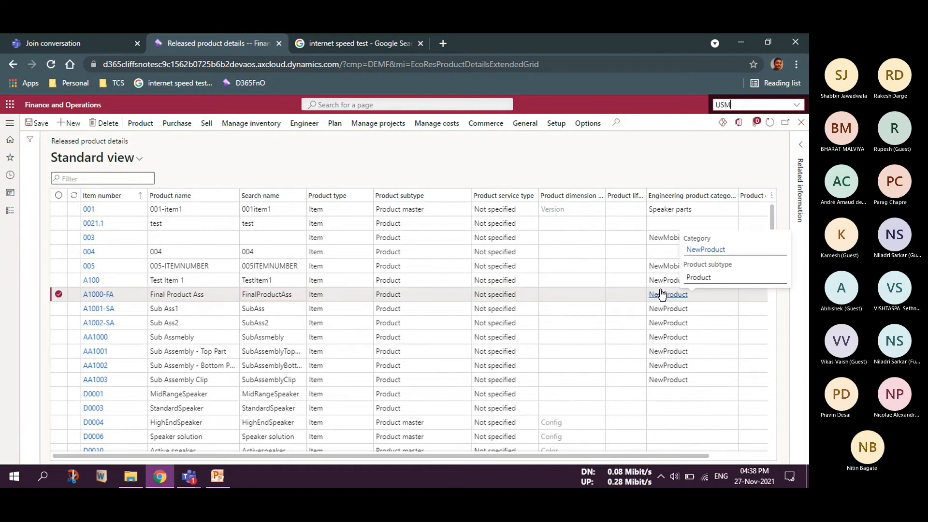
pyautogui.write('F')
pyautogui.press('Return')
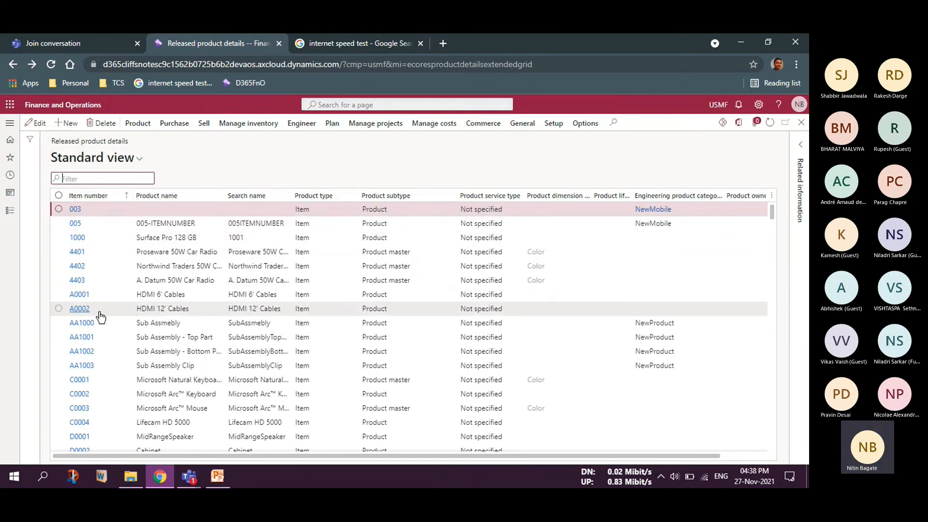
pyautogui.click(10, 157)
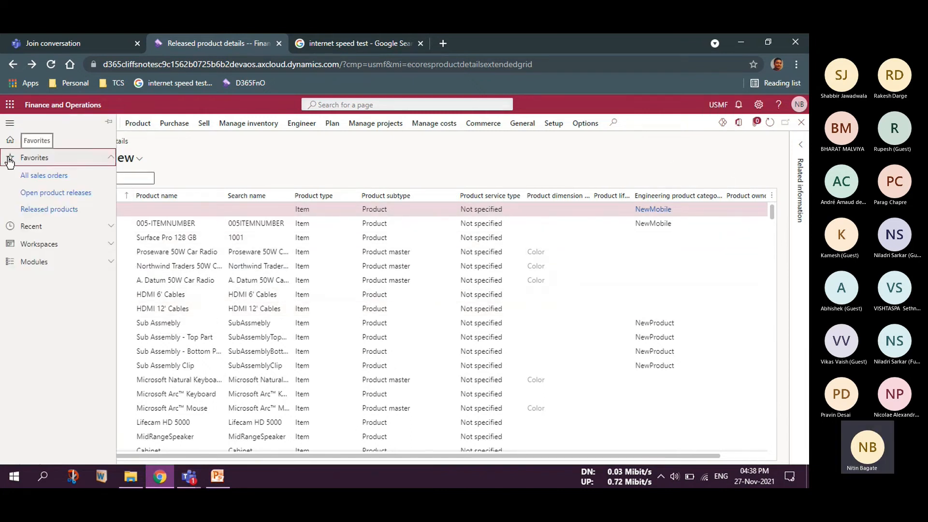
pyautogui.click(54, 194)
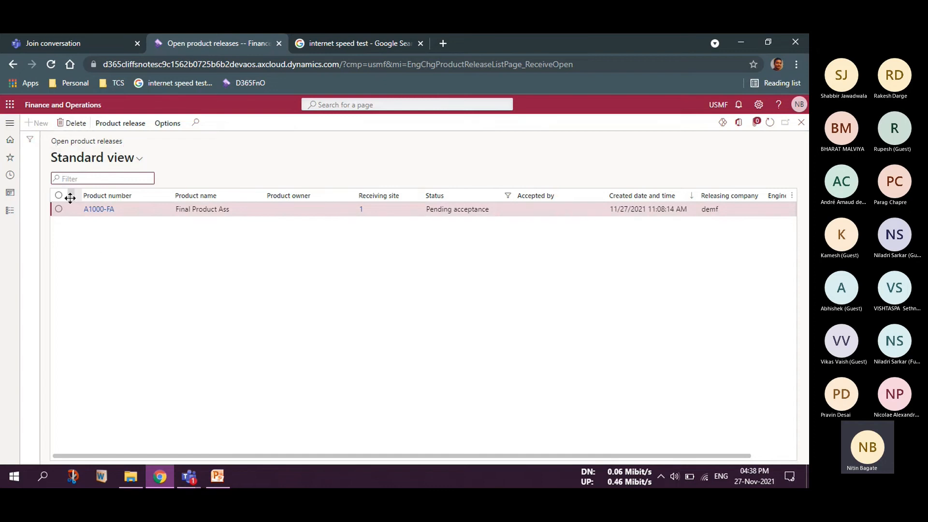
# Open the release details of A1000-FA in the open product releases and set its template item to 003.
pyautogui.click(59, 209)
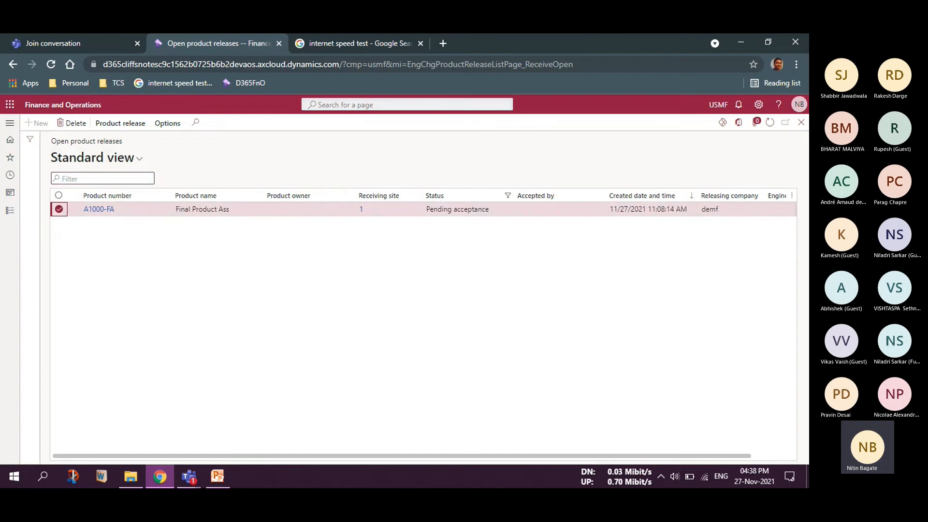
pyautogui.click(99, 212)
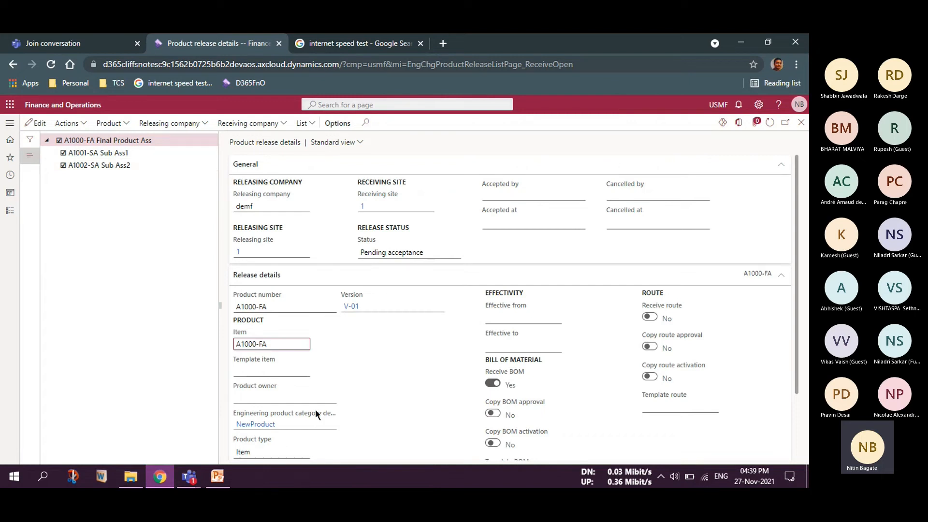
pyautogui.click(285, 370)
pyautogui.click(305, 371)
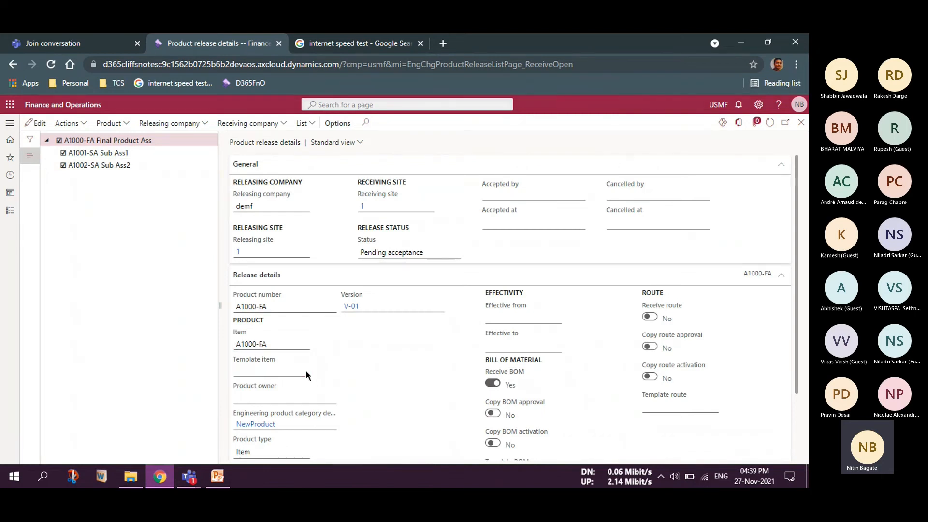
pyautogui.click(305, 371)
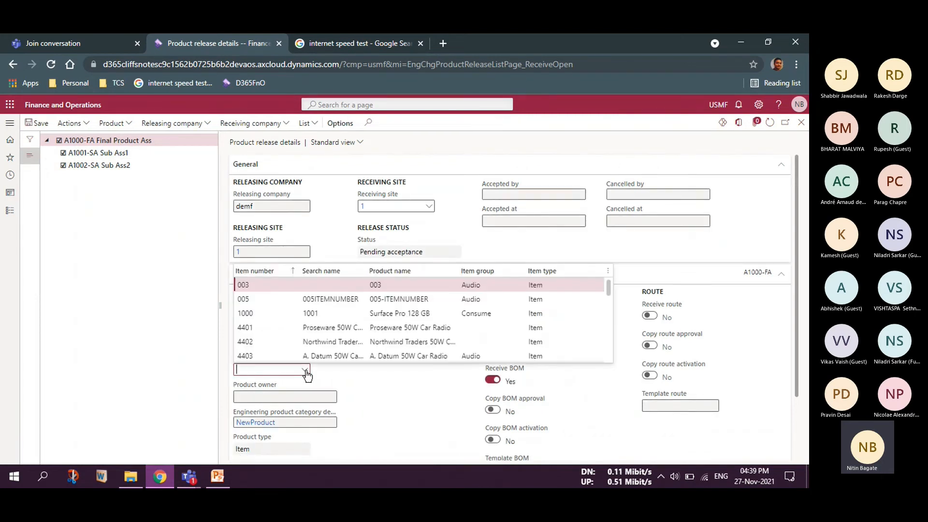
pyautogui.click(260, 285)
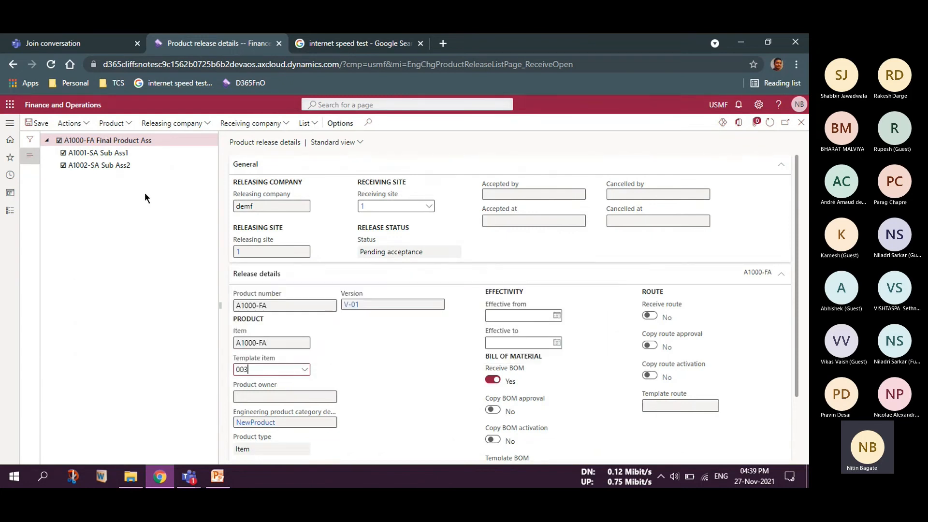
# Set the template item to 003 for both sub-assemblies, A1001-SA and A1002-SA.
pyautogui.click(103, 156)
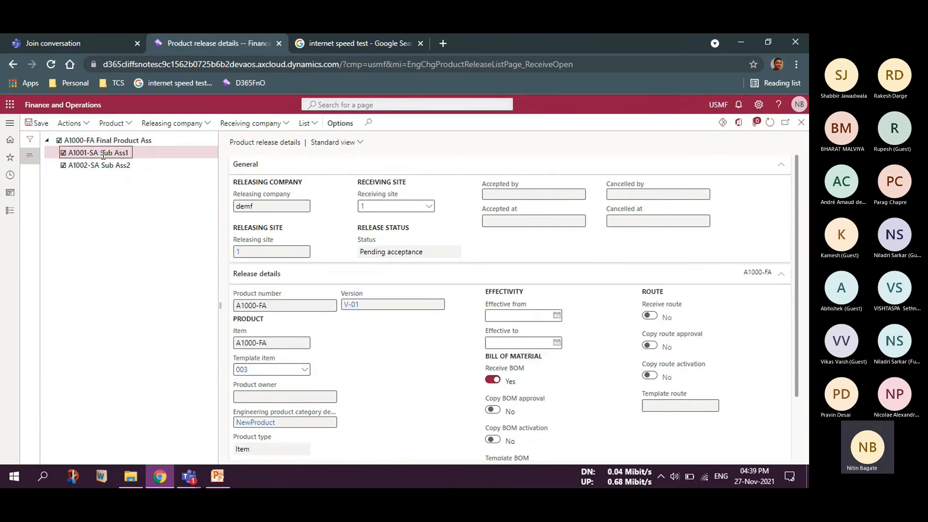
pyautogui.click(306, 372)
pyautogui.click(274, 285)
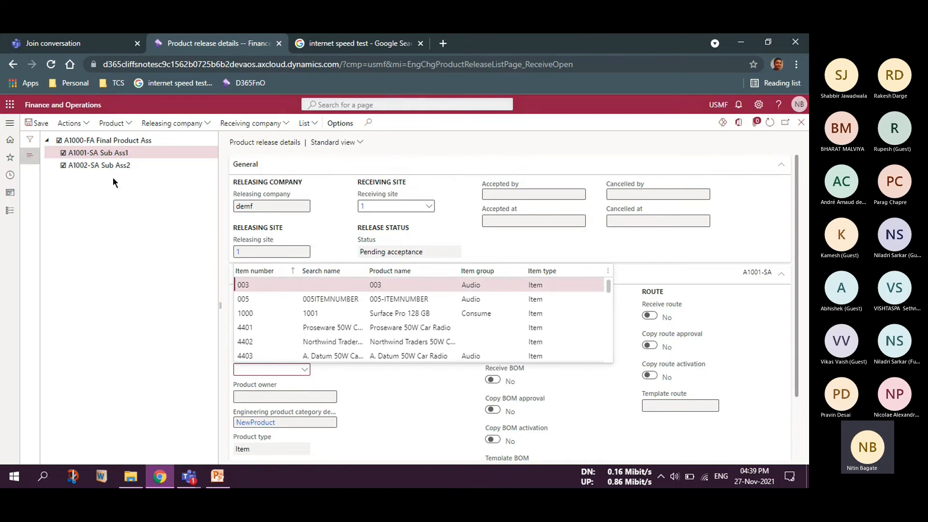
pyautogui.click(103, 166)
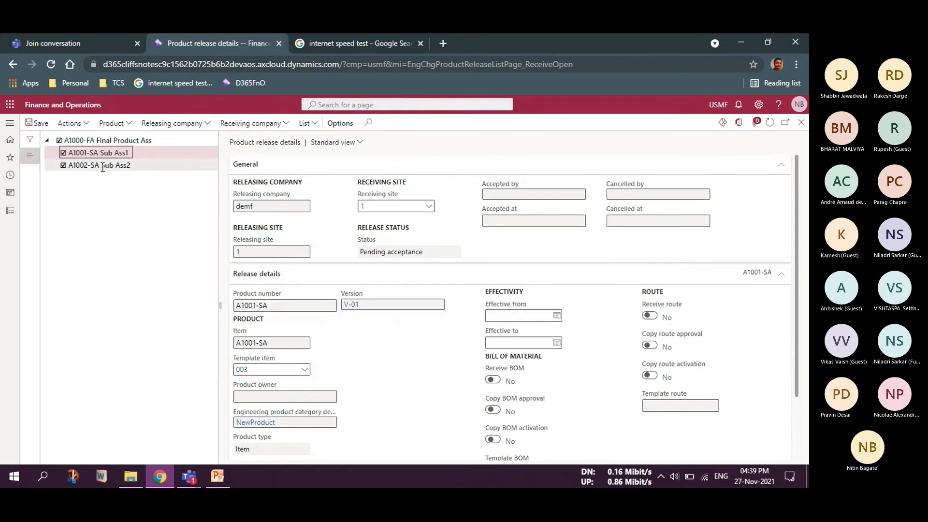
pyautogui.click(304, 370)
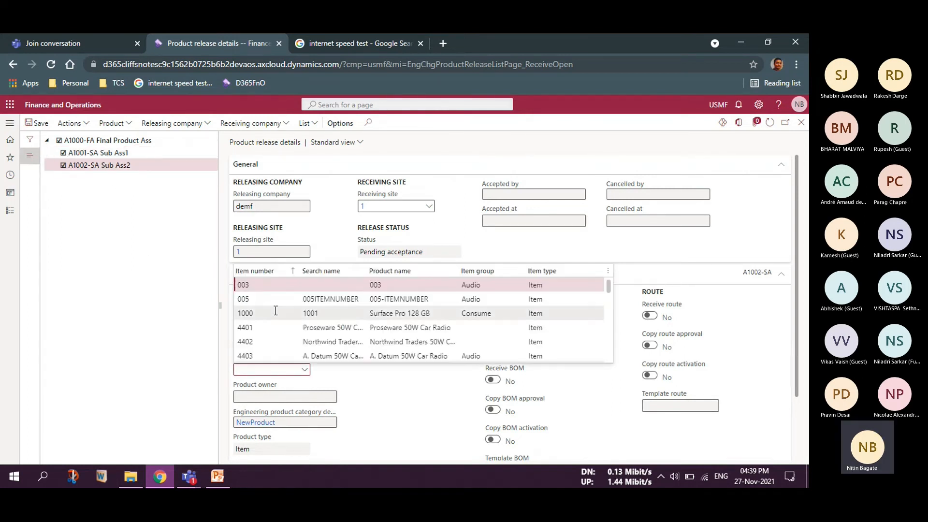
pyautogui.click(119, 324)
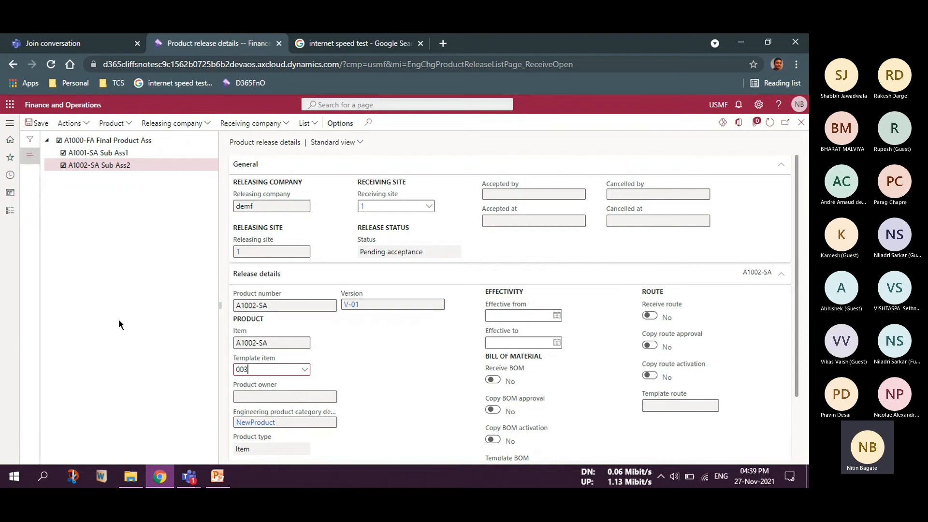
# Accept the A1000-FA product release in USMF and open the list of released products.
pyautogui.click(86, 124)
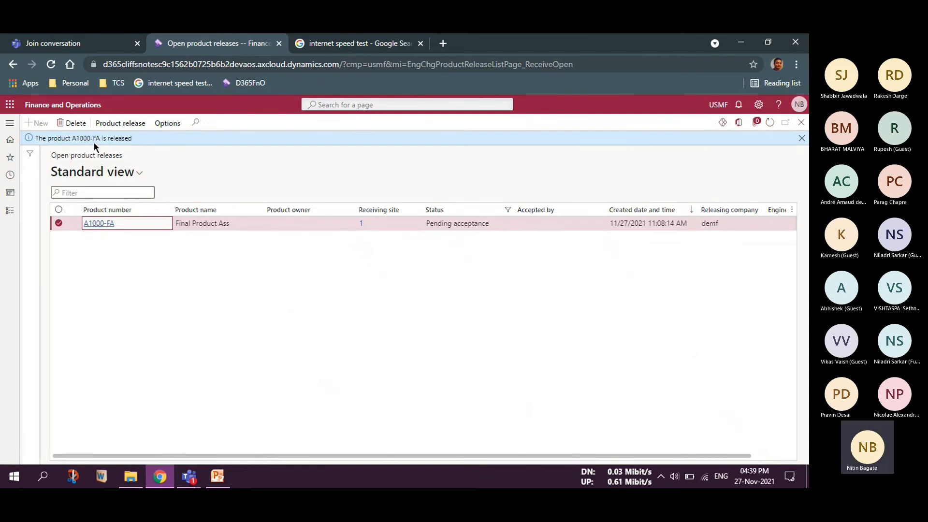
pyautogui.click(801, 138)
pyautogui.click(770, 122)
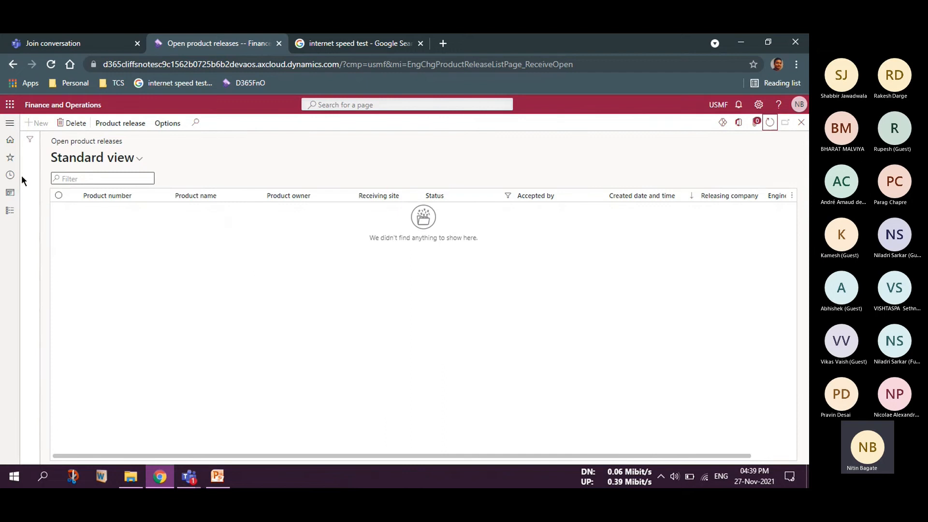
pyautogui.click(10, 157)
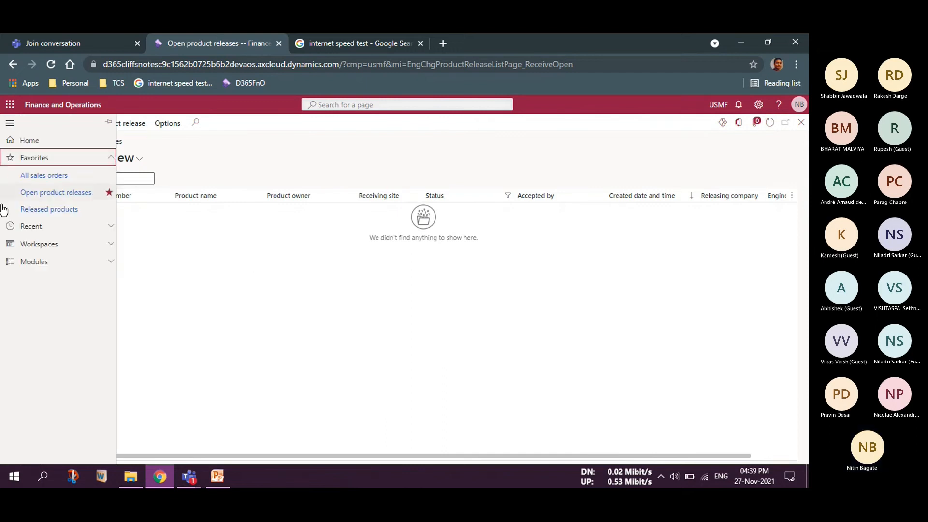
pyautogui.click(43, 210)
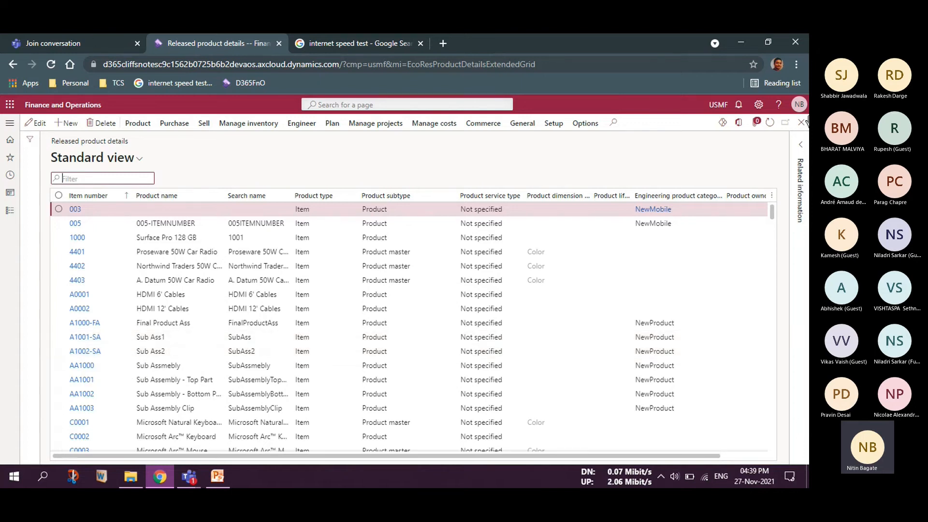
# Switch to PowerPoint to review the demo use case steps on slide 12, and return to the released products in Chrome.
pyautogui.click(217, 476)
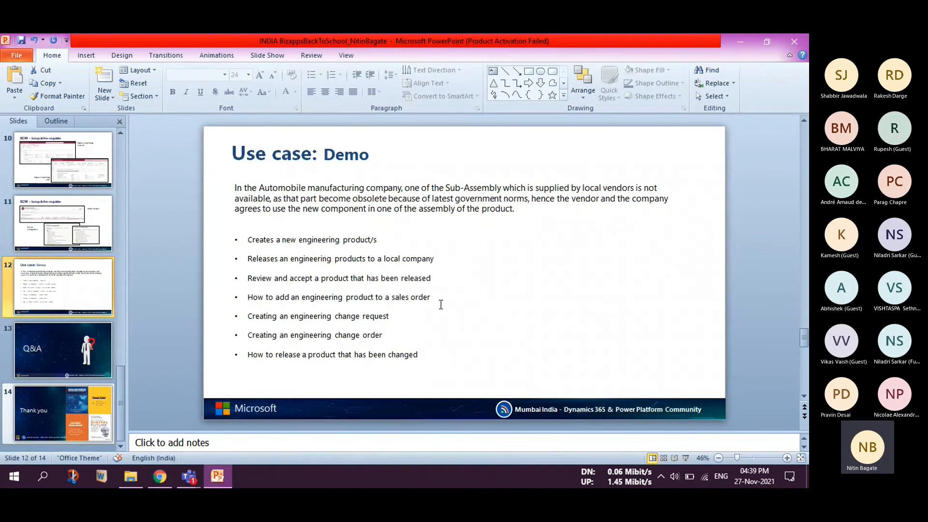
pyautogui.moveTo(433, 278)
pyautogui.mouseDown()
pyautogui.moveTo(301, 265)
pyautogui.moveTo(251, 245)
pyautogui.moveTo(268, 250)
pyautogui.mouseUp()
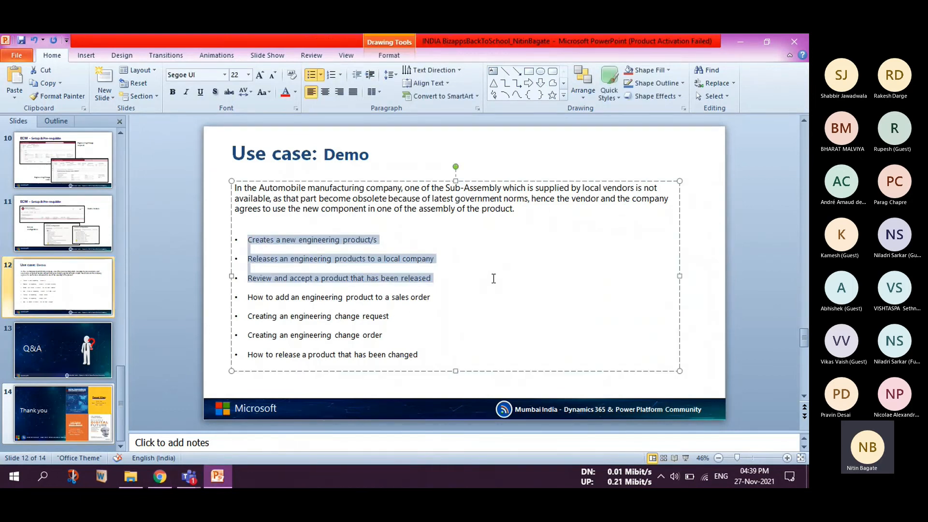
pyautogui.click(493, 288)
pyautogui.moveTo(167, 483)
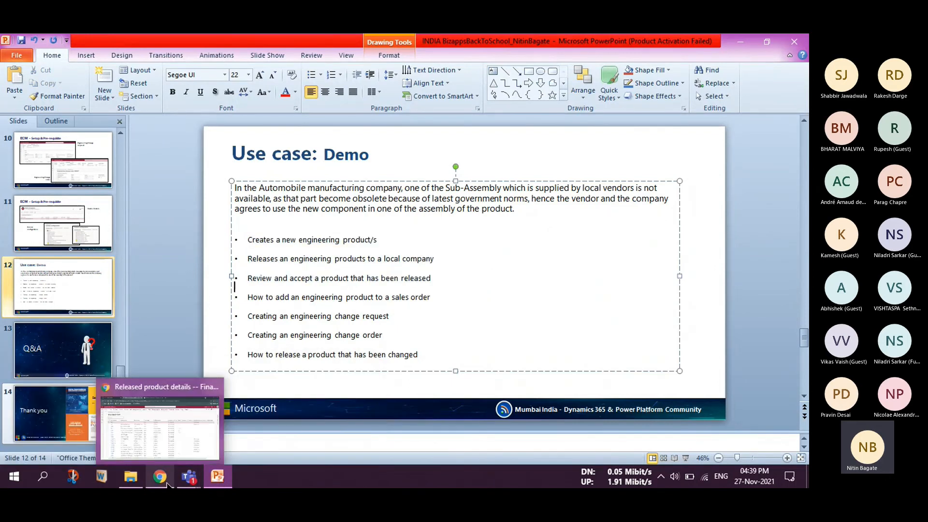
pyautogui.click(160, 425)
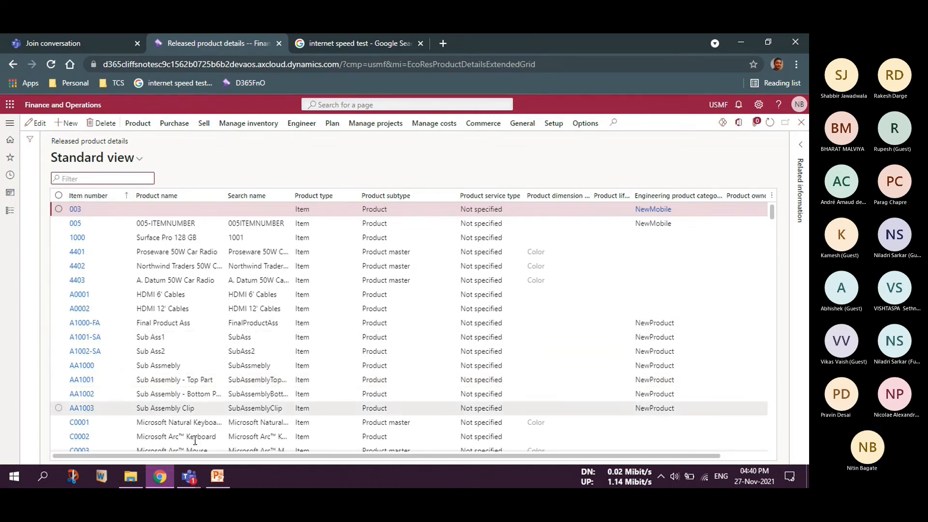
pyautogui.click(220, 479)
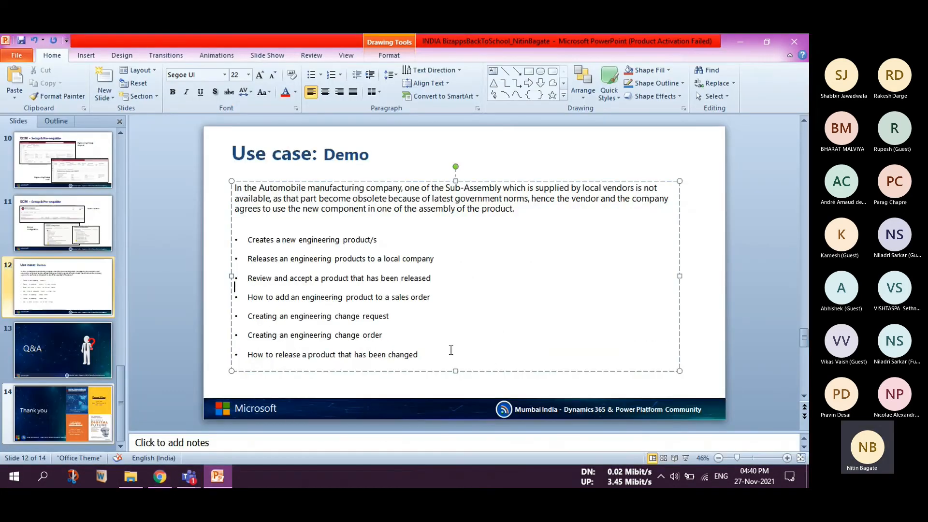
pyautogui.click(195, 418)
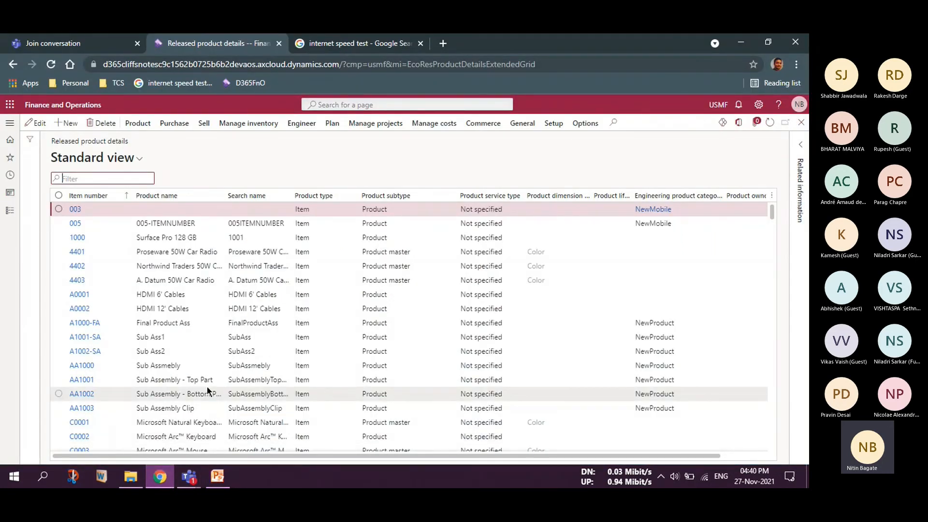
# Open released product A1002-SA and create a new engineering change request for it.
pyautogui.click(92, 355)
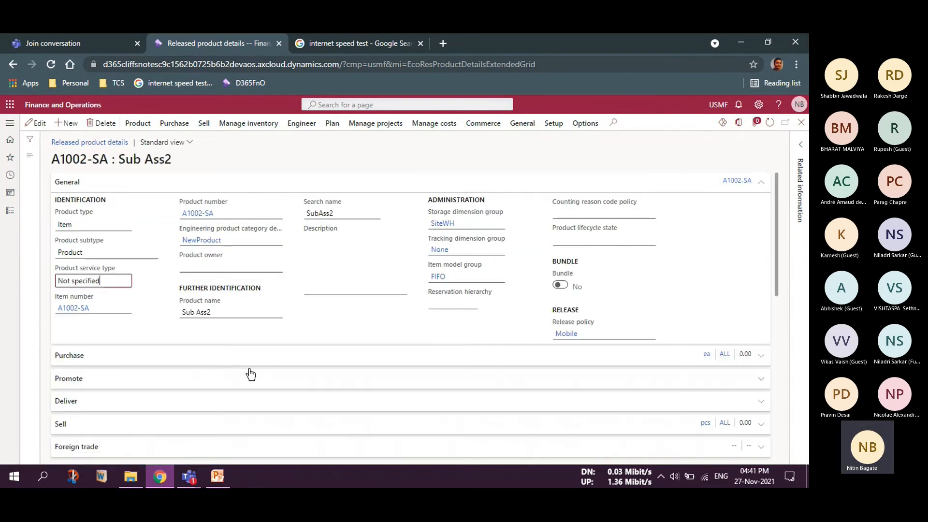
pyautogui.click(302, 124)
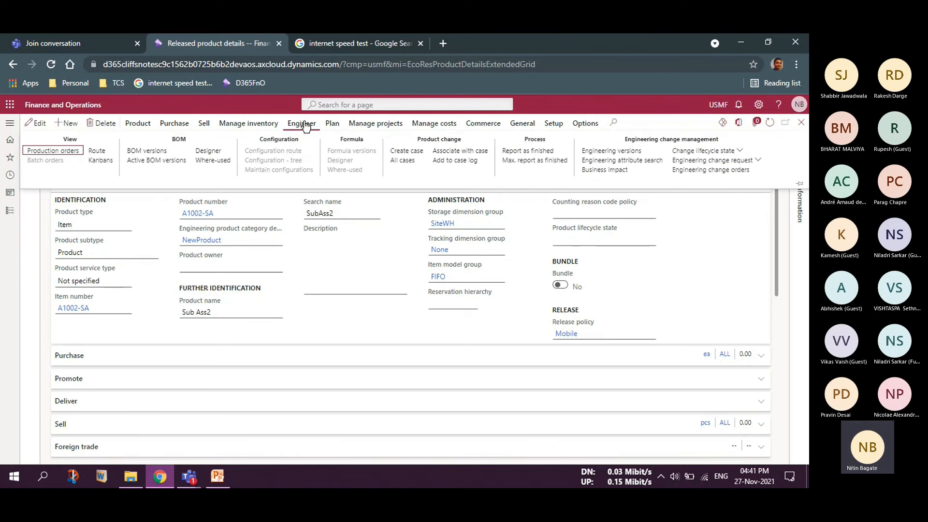
pyautogui.click(758, 162)
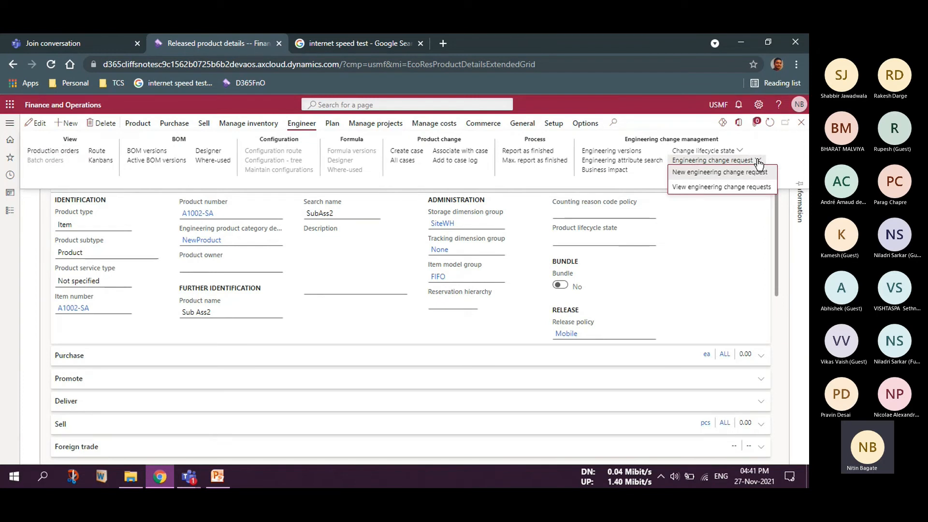
pyautogui.click(697, 174)
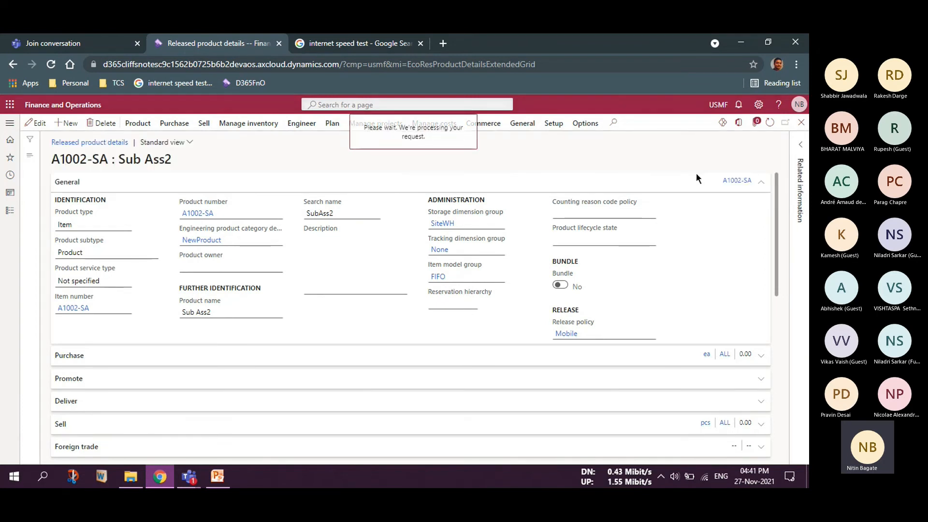
# Title the change request "CR for Sub Ass" and set its priority to Routine and category to Issue.
pyautogui.click(90, 279)
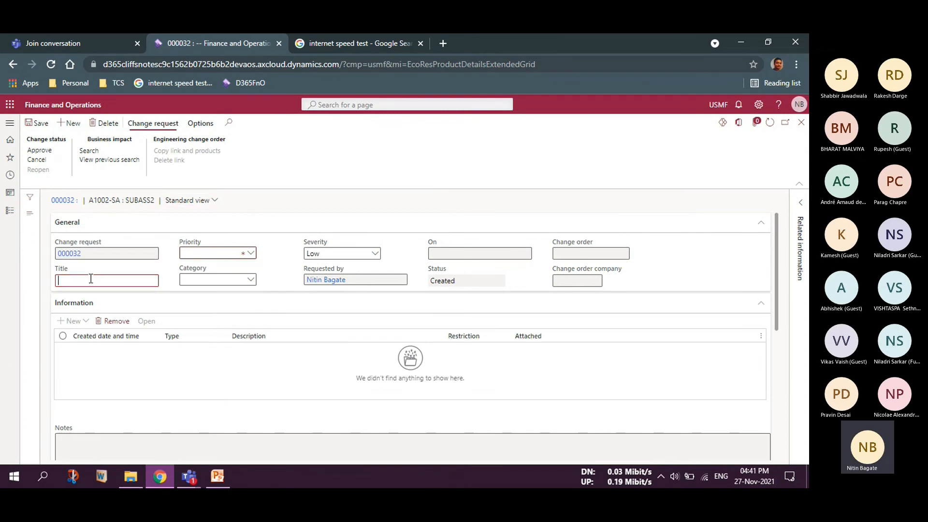
pyautogui.write('CR for Sub Ass')
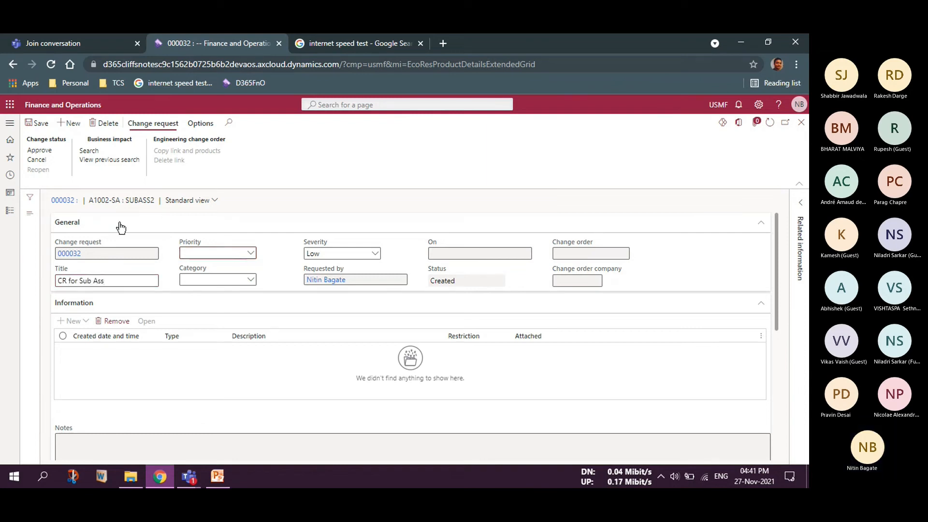
pyautogui.click(251, 253)
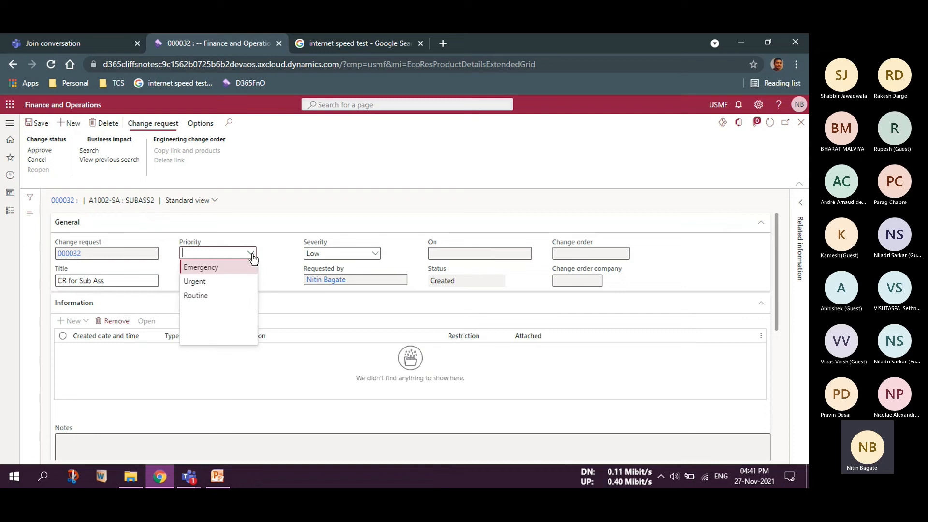
pyautogui.click(213, 295)
pyautogui.click(251, 280)
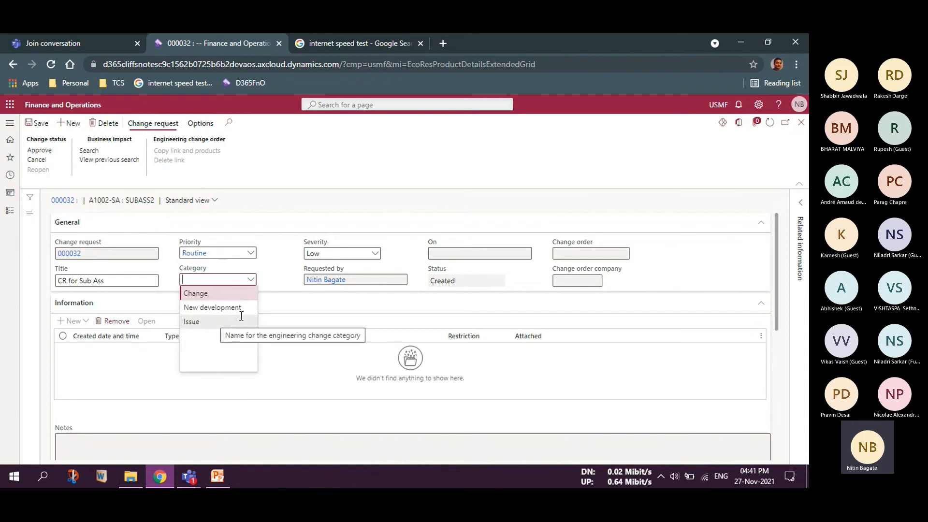
pyautogui.click(202, 320)
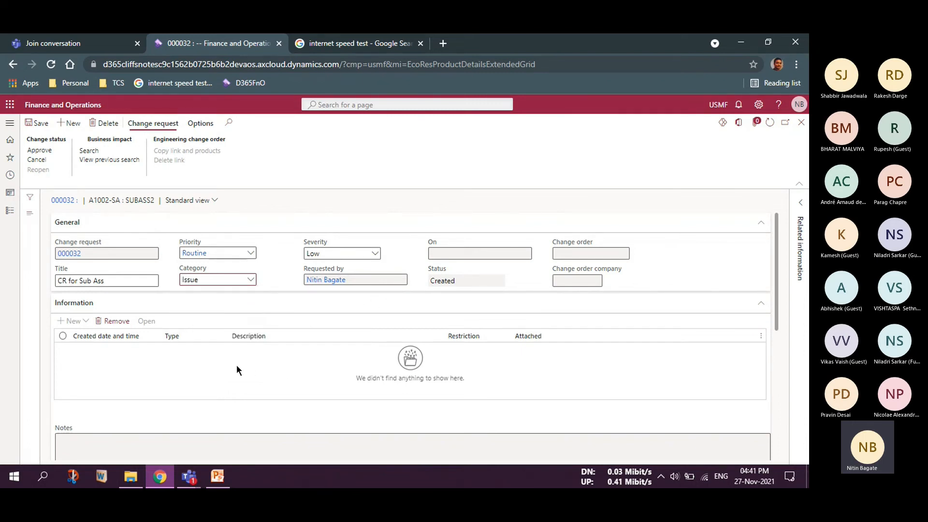
# Save the change request and check the products attached to it.
pyautogui.scroll(-5, 235, 363)
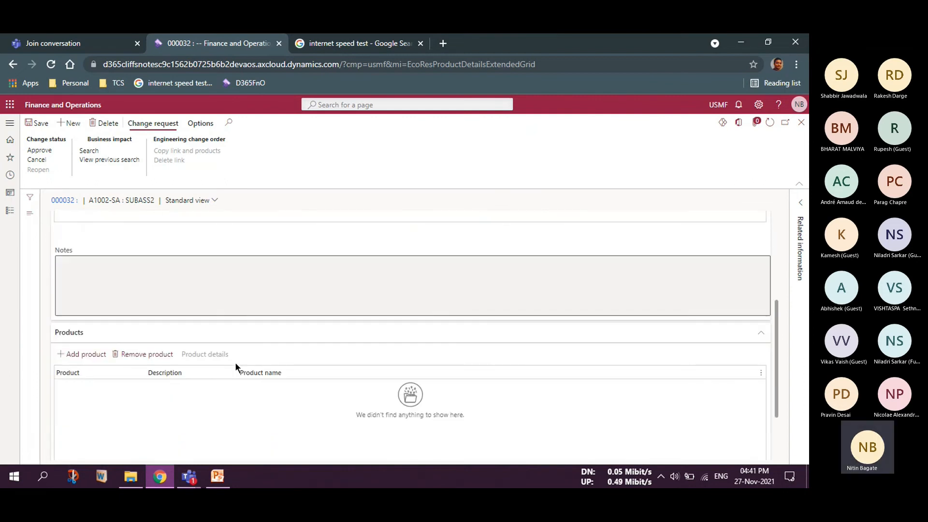
pyautogui.scroll(5, 235, 367)
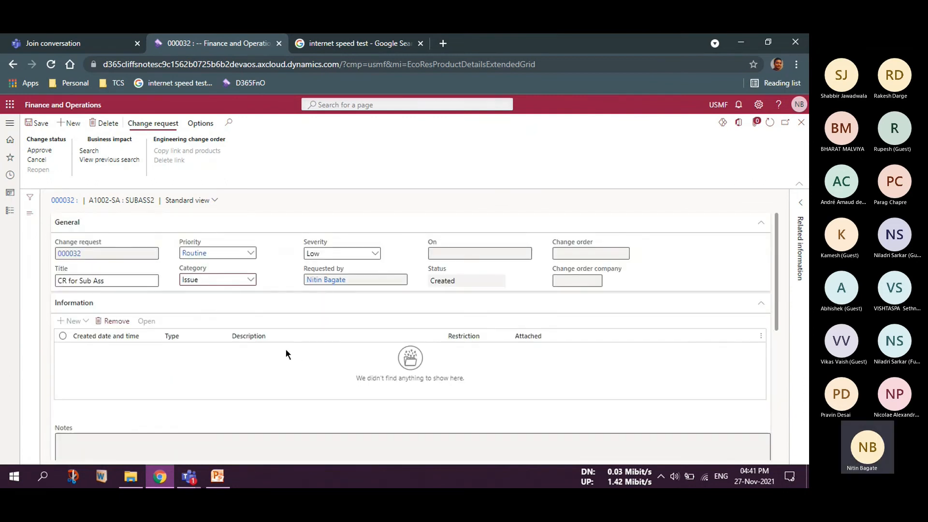
pyautogui.scroll(-5, 172, 354)
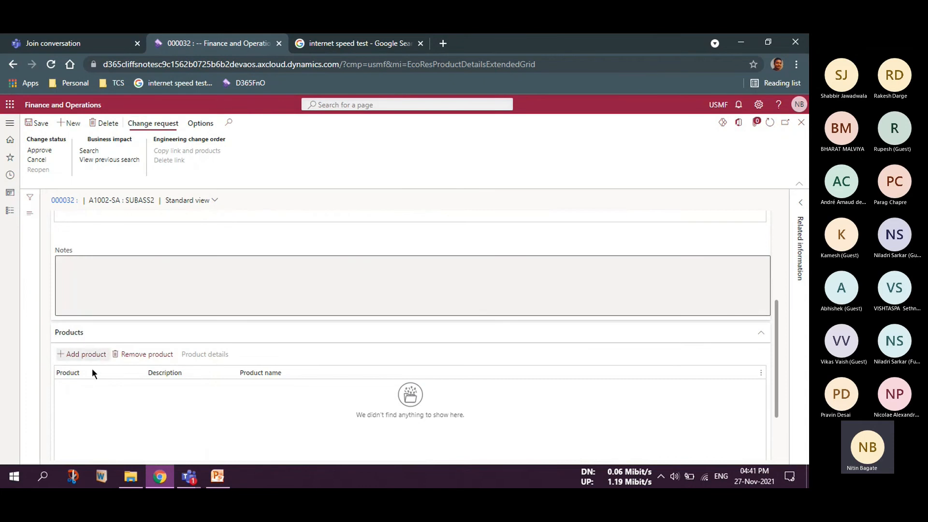
pyautogui.scroll(3, 303, 368)
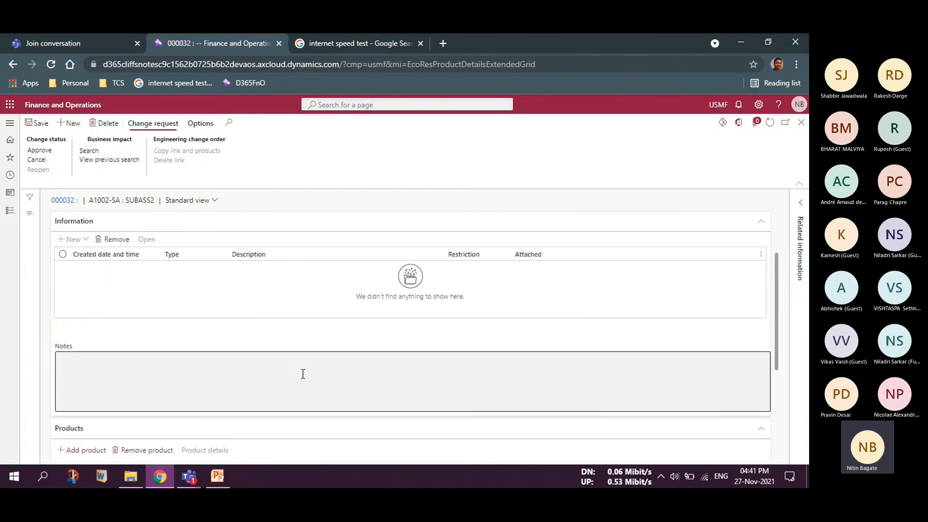
pyautogui.click(39, 122)
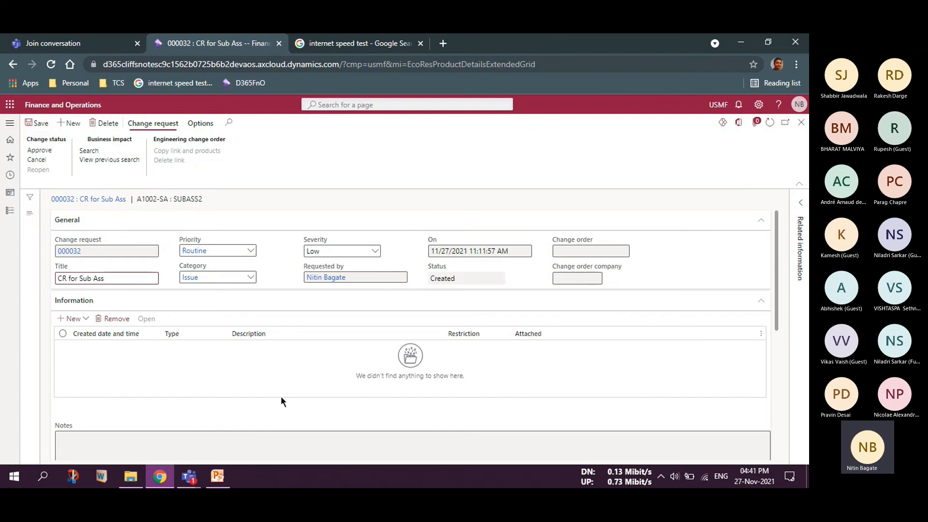
pyautogui.scroll(-1, 282, 401)
pyautogui.scroll(-3, 282, 400)
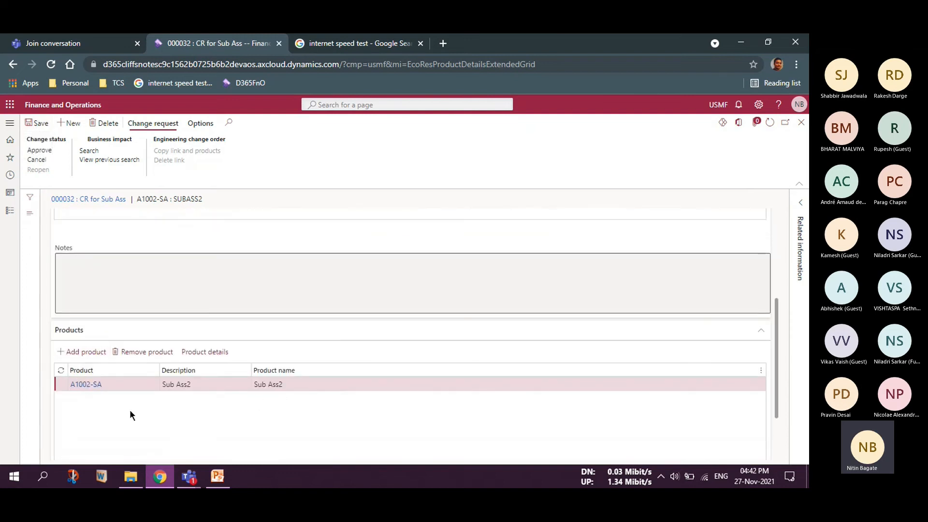
# Review the source, description and company account recorded in the change request's source details.
pyautogui.scroll(-3, 186, 405)
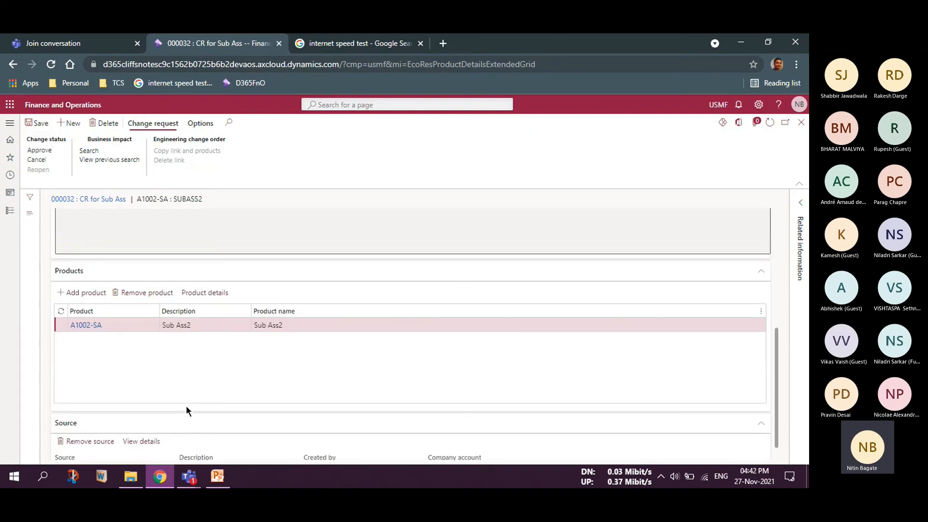
pyautogui.click(100, 450)
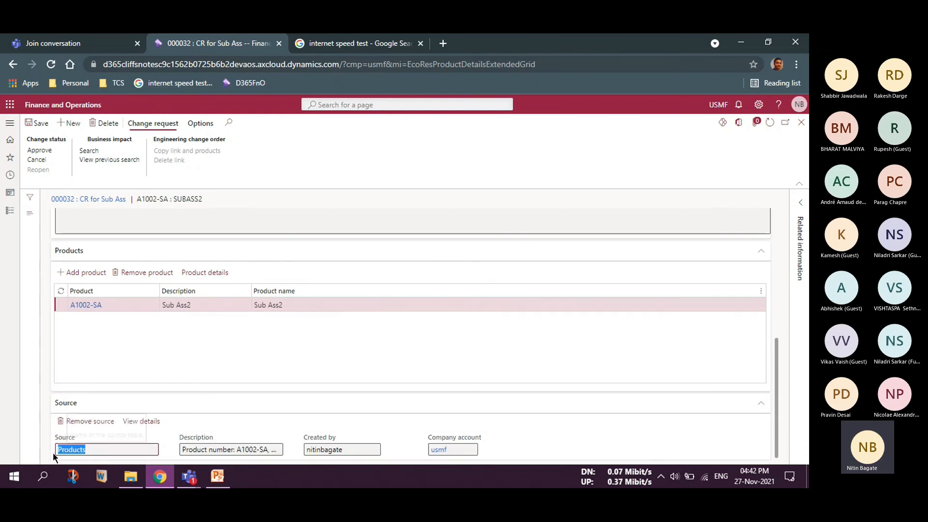
pyautogui.moveTo(192, 449); pyautogui.dragTo(276, 453)
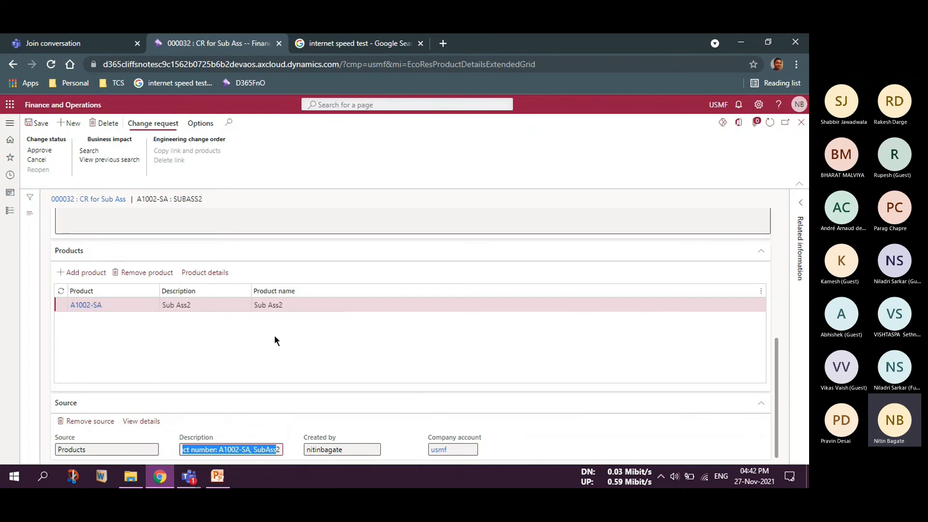
pyautogui.click(108, 450)
pyautogui.click(200, 448)
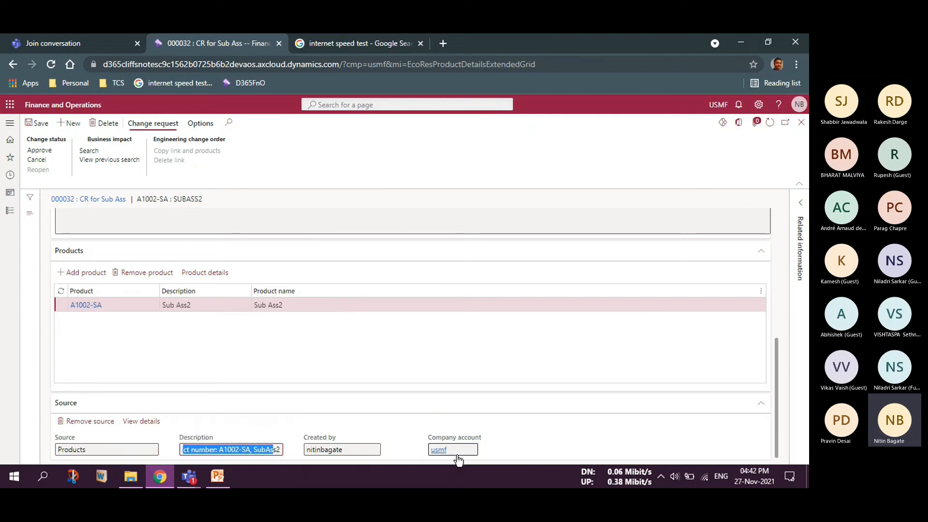
pyautogui.click(63, 450)
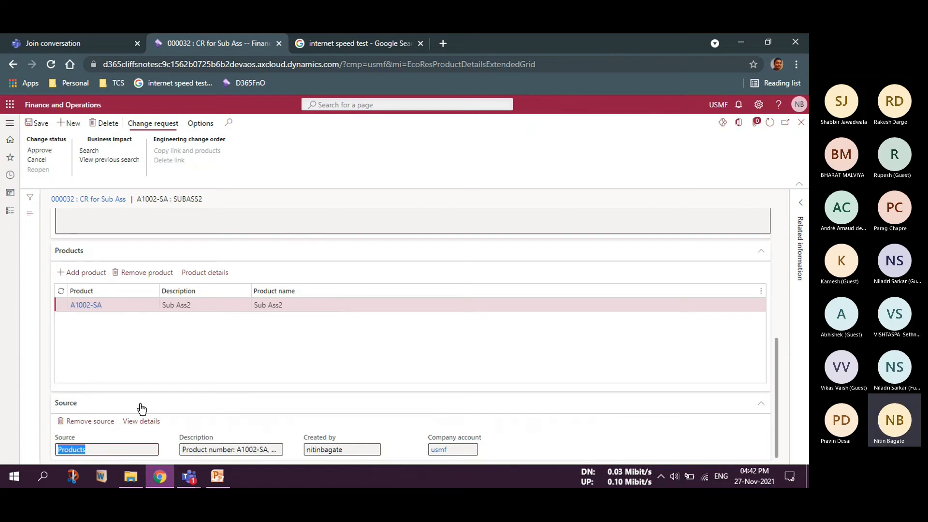
# Add a note to the change request's information with the description "No supp avl".
pyautogui.scroll(4, 291, 354)
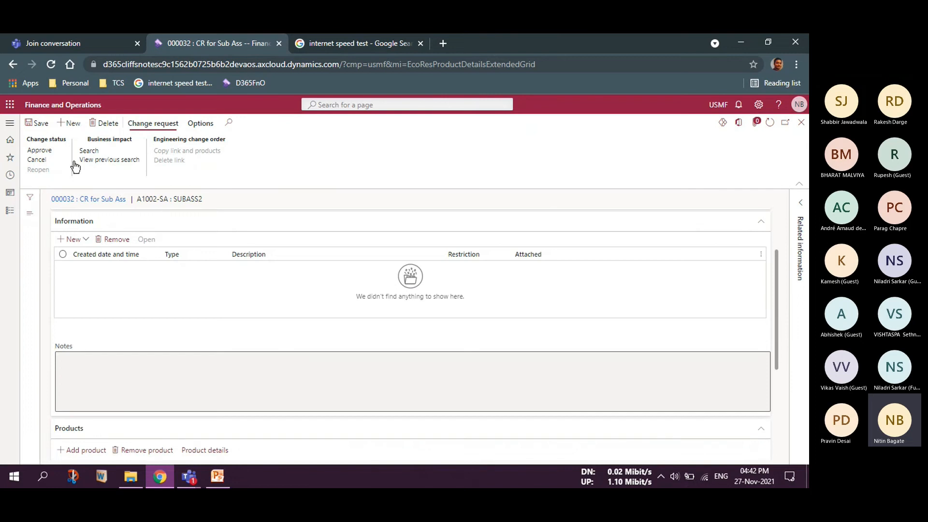
pyautogui.click(81, 239)
pyautogui.click(72, 282)
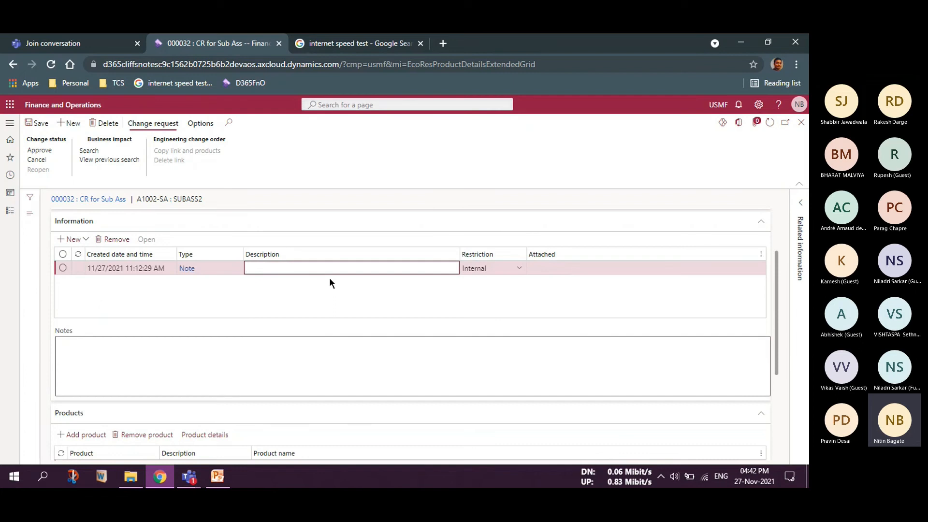
pyautogui.write('No venod')
pyautogui.press('BackSpace')
pyautogui.press('BackSpace')
pyautogui.press('BackSpace')
pyautogui.press('BackSpace')
pyautogui.press('BackSpace')
pyautogui.press('BackSpace')
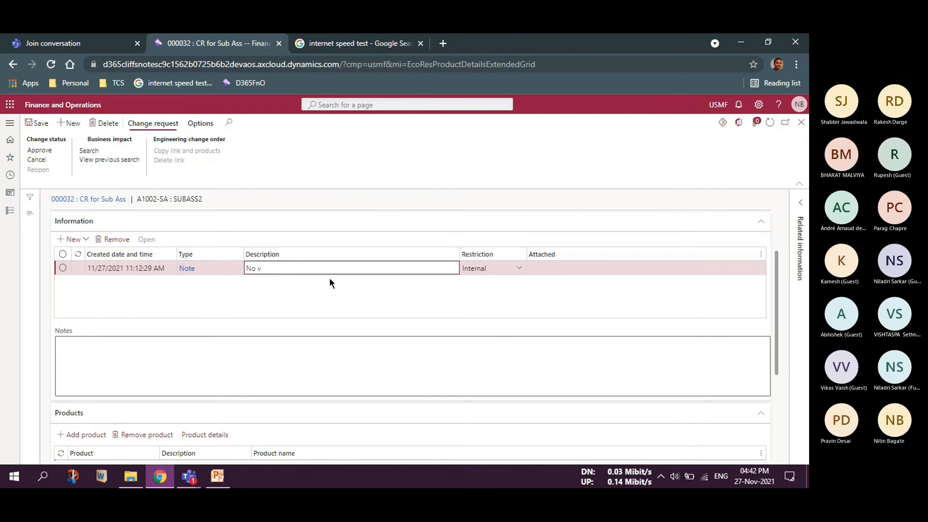
pyautogui.write('supp avl')
pyautogui.press('Tab')
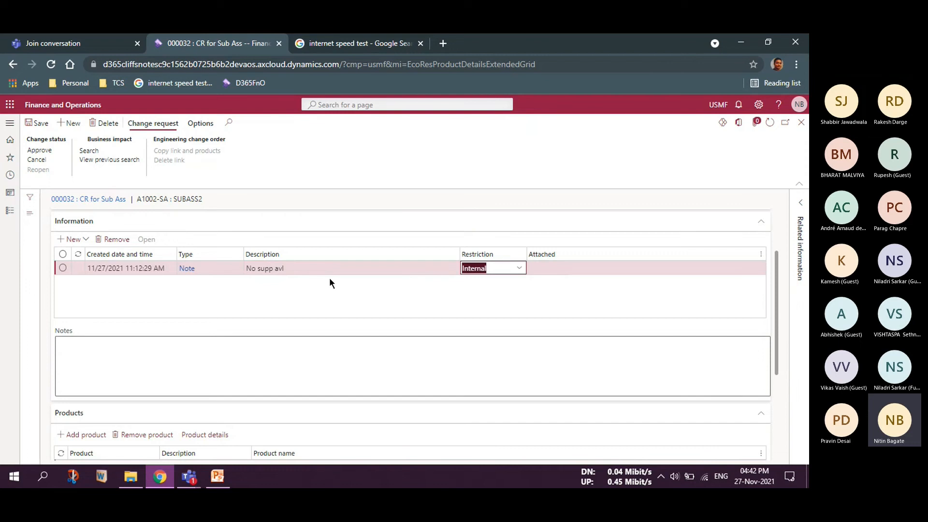
# Set the note's restriction to External and enter "note...." as its text.
pyautogui.click(519, 268)
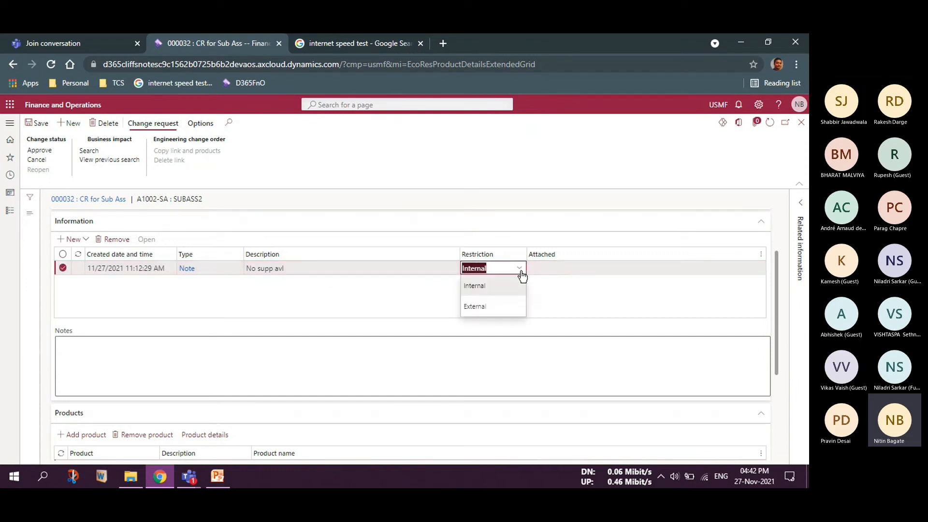
pyautogui.click(503, 312)
pyautogui.click(469, 361)
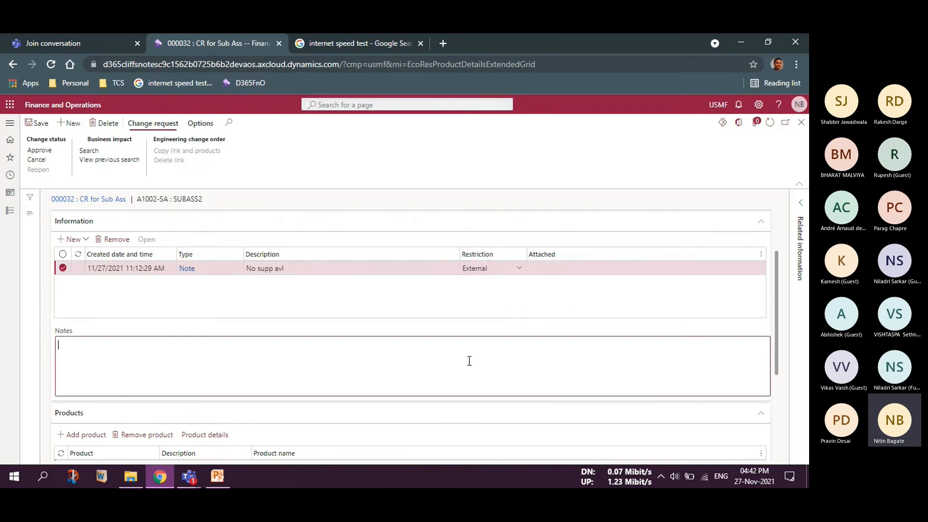
pyautogui.write('noe')
pyautogui.write('te....')
# Approve the change request "CR for Sub Ass" and check its source description.
pyautogui.scroll(2, 220, 242)
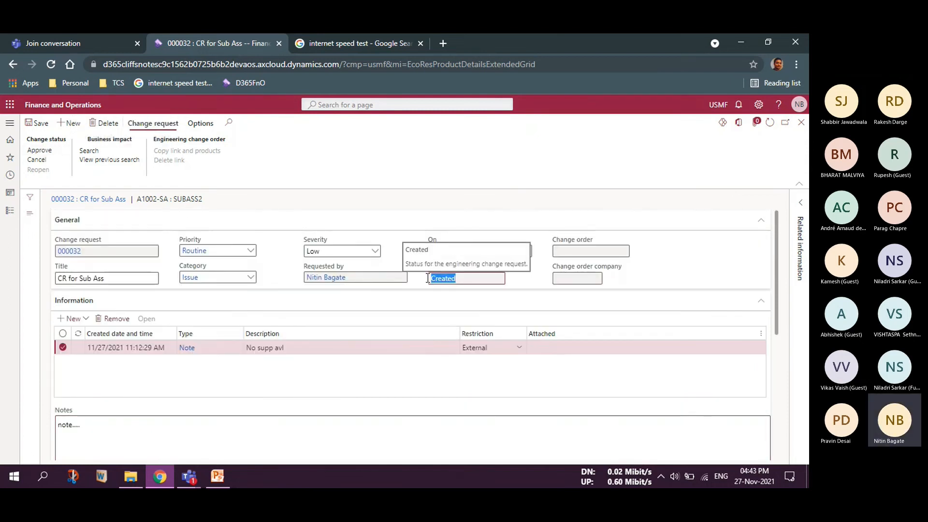
pyautogui.click(40, 150)
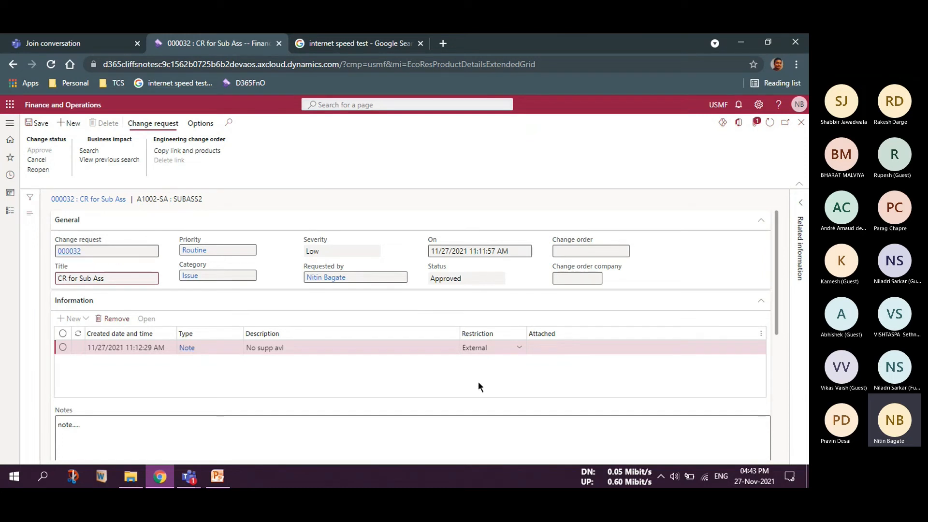
pyautogui.scroll(-5, 477, 381)
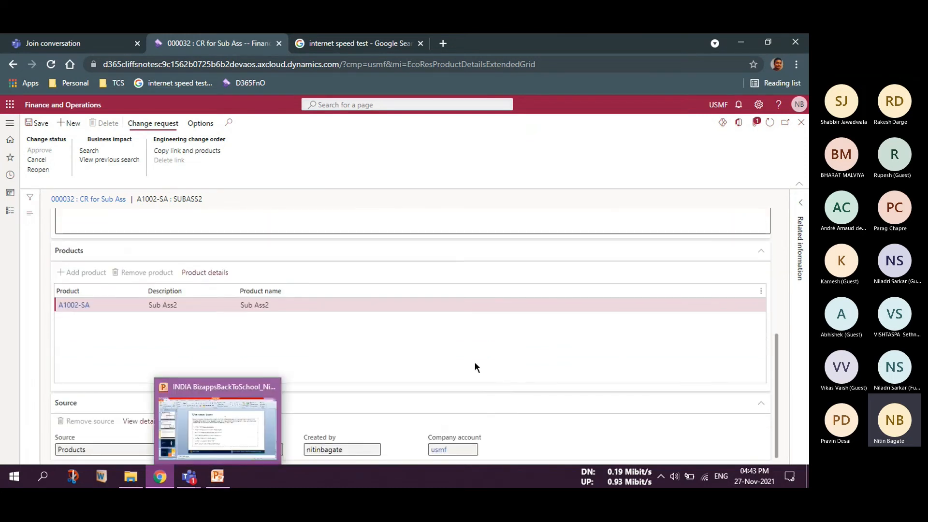
pyautogui.moveTo(257, 449); pyautogui.dragTo(234, 449)
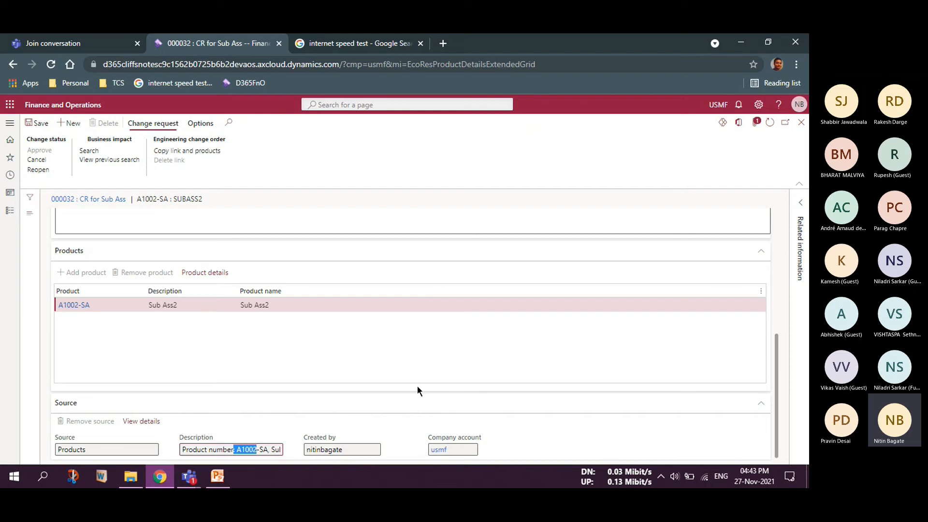
# Switch the legal entity to DEMF.
pyautogui.click(718, 104)
pyautogui.write('DEMF')
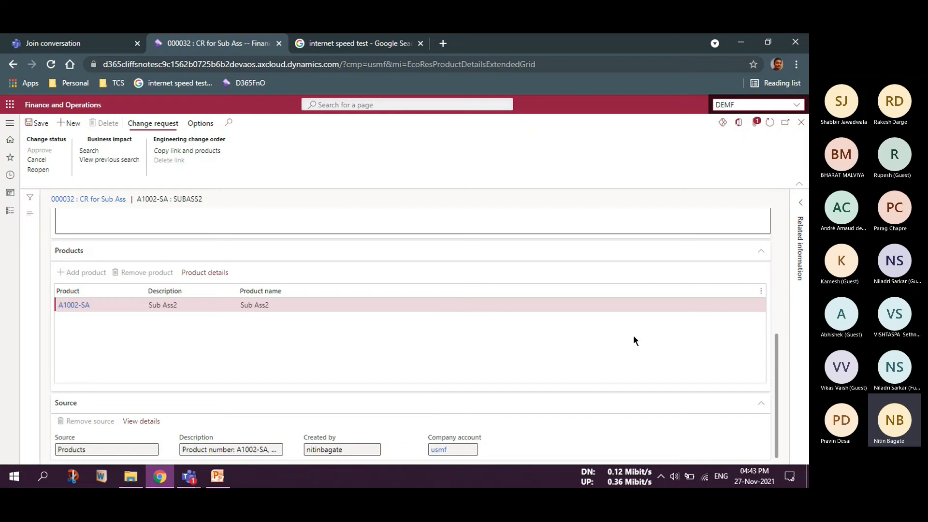
pyautogui.press('Return')
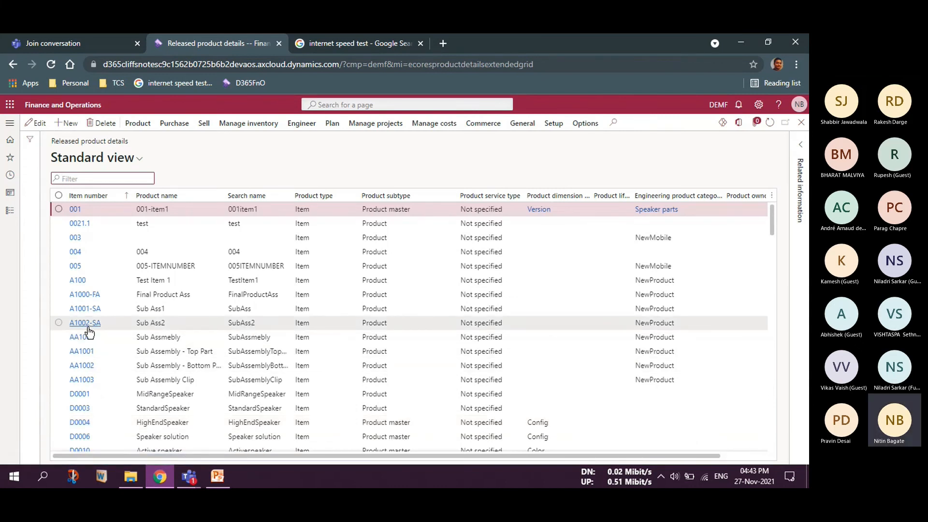
# Create a new engineering change order titled "CO from CR 0032" in Engineering change management, and reconnect the session.
pyautogui.click(11, 215)
pyautogui.click(44, 451)
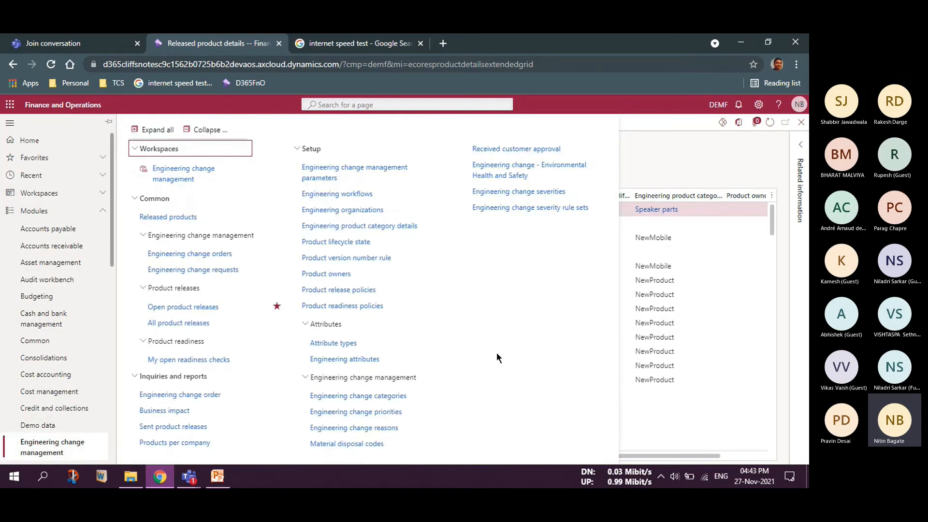
pyautogui.click(201, 253)
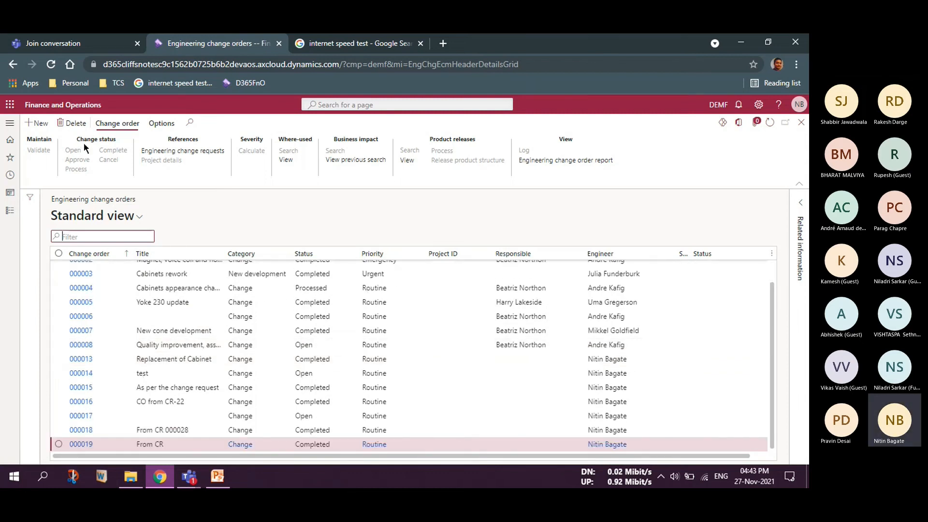
pyautogui.click(40, 123)
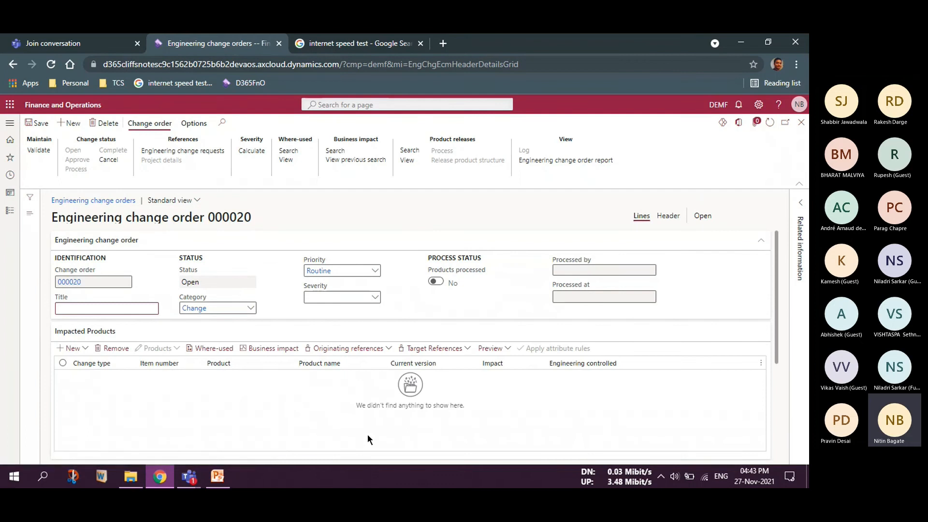
pyautogui.write('COfrom CR 0032')
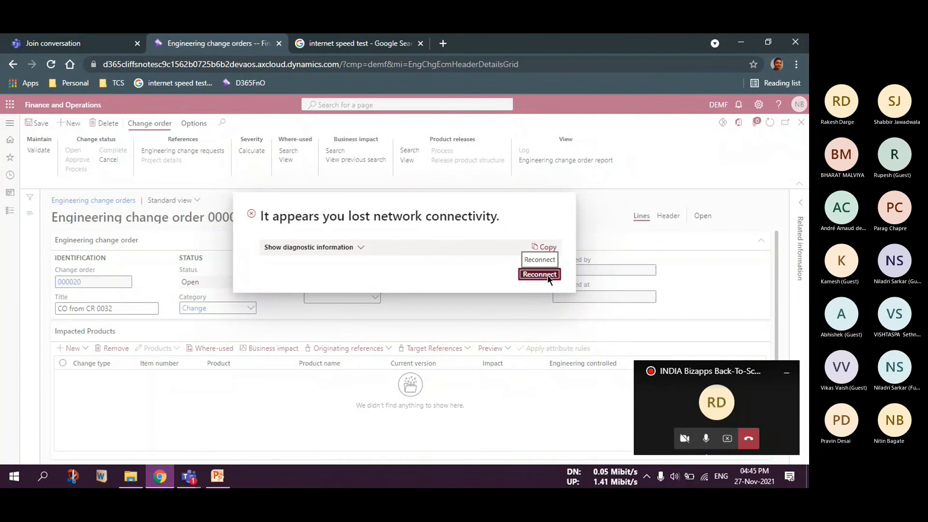
pyautogui.click(546, 274)
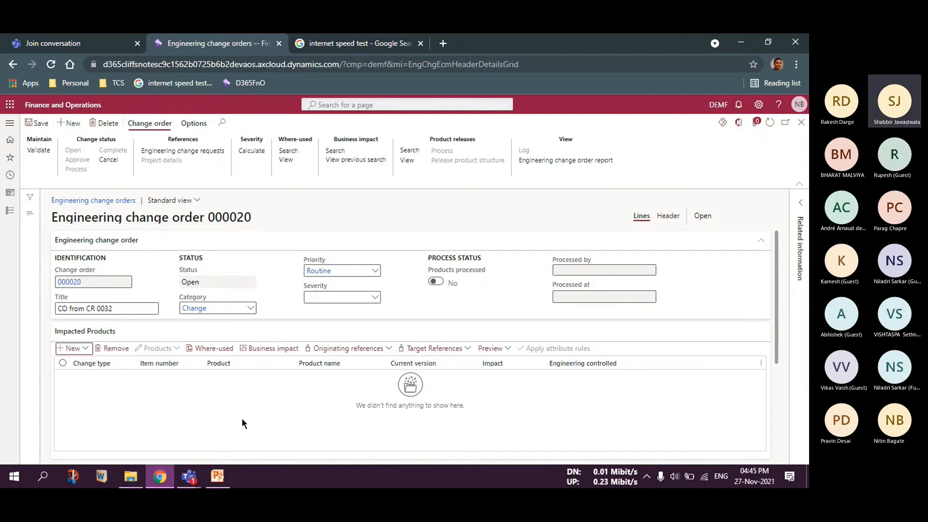
# Add existing product A1002-SA to the change order's impacted products.
pyautogui.click(73, 348)
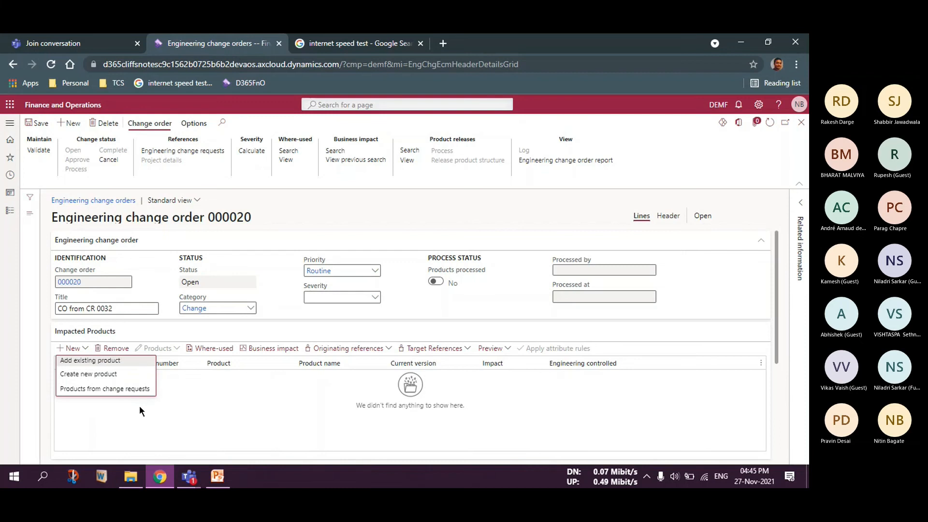
pyautogui.click(127, 363)
pyautogui.click(303, 376)
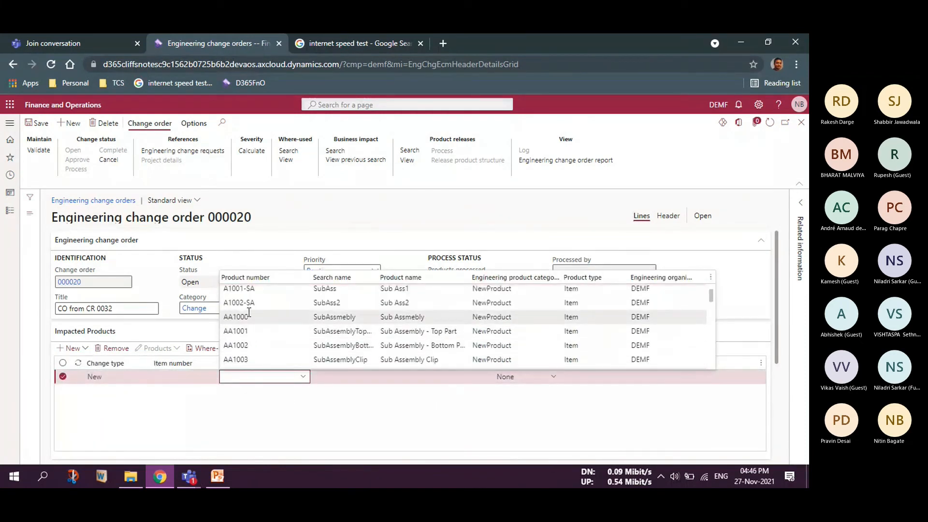
pyautogui.click(255, 303)
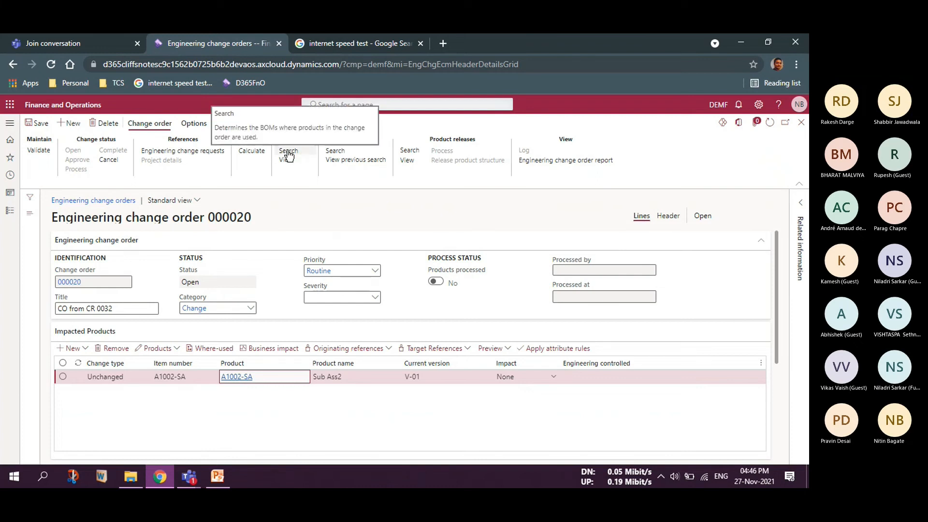
# Run the where-used search for the impacted product, check which product uses it, and return to the change order.
pyautogui.click(288, 154)
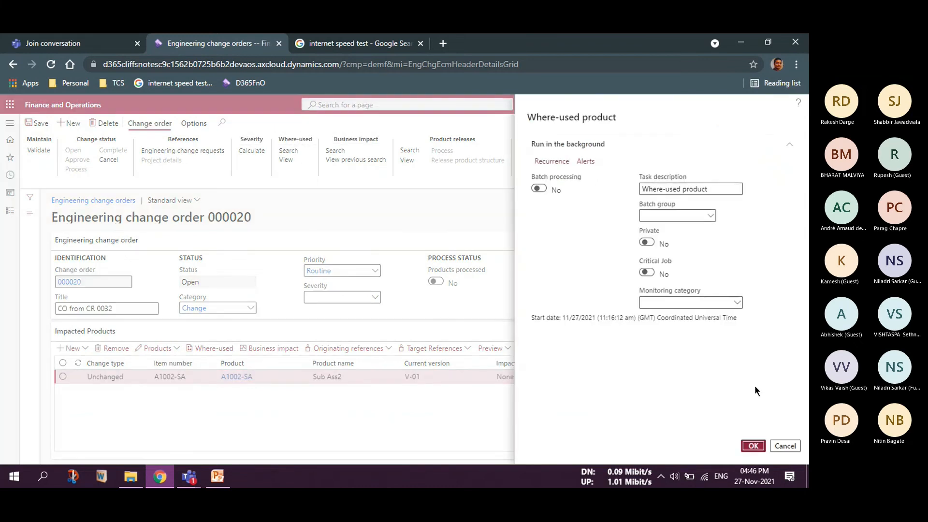
pyautogui.click(753, 446)
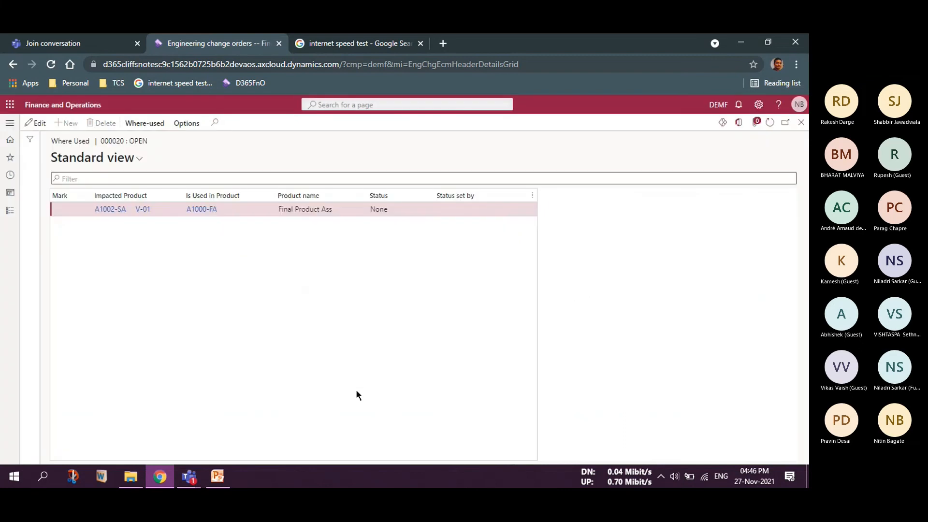
pyautogui.click(234, 210)
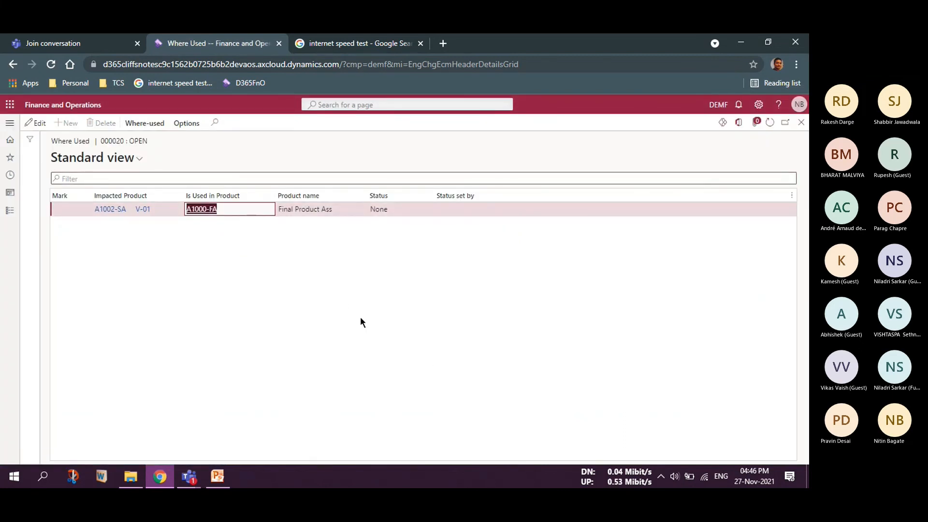
pyautogui.click(801, 123)
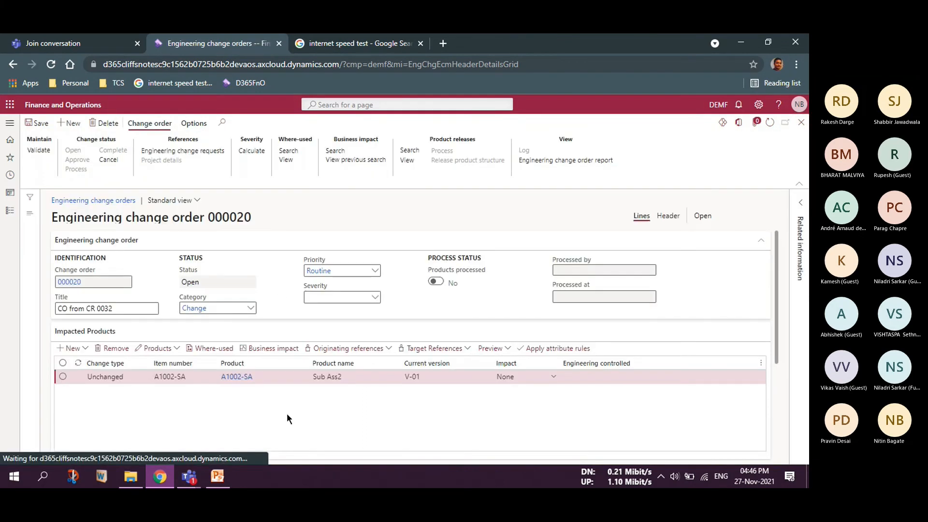
# Set the product lifecycle state of impacted product A1002-SA to Obsolete.
pyautogui.scroll(-3, 287, 418)
pyautogui.scroll(-5, 295, 347)
pyautogui.click(279, 397)
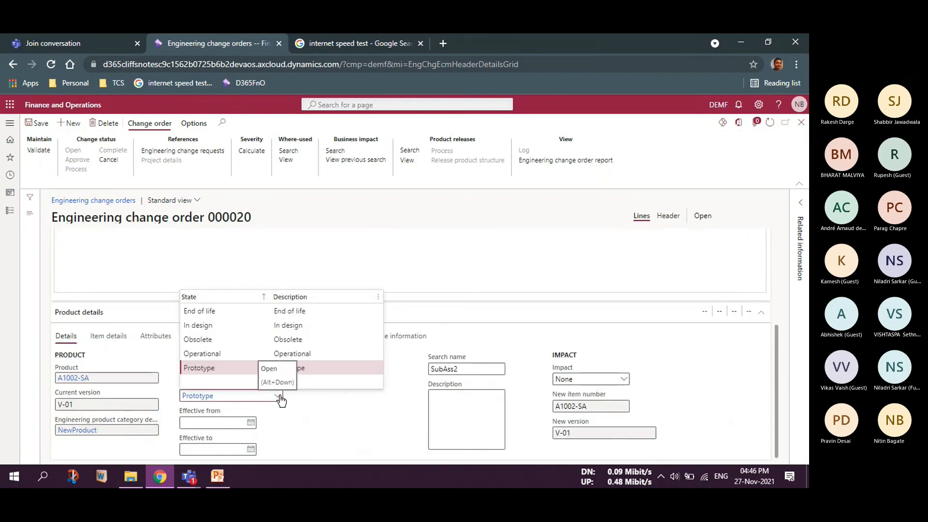
pyautogui.click(208, 339)
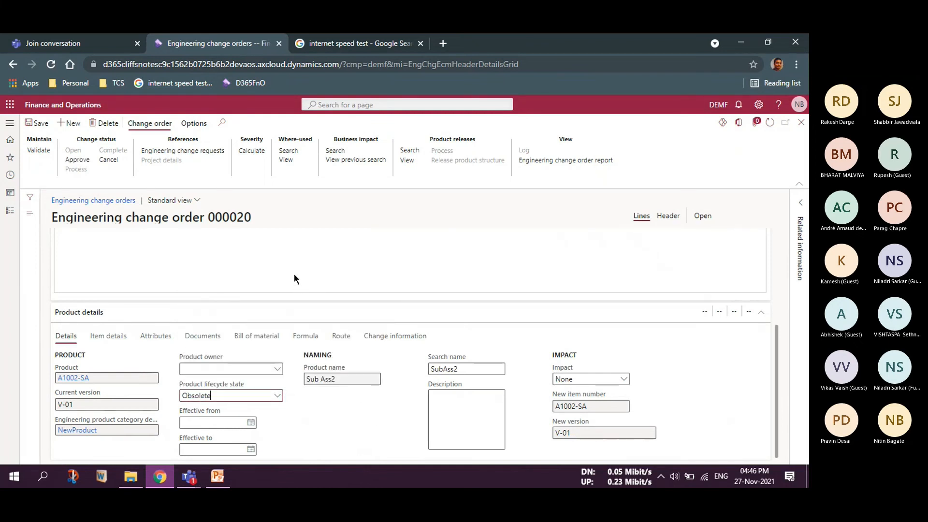
# Add existing product A1000-FA as a second line in the change order's impacted products.
pyautogui.scroll(2, 294, 274)
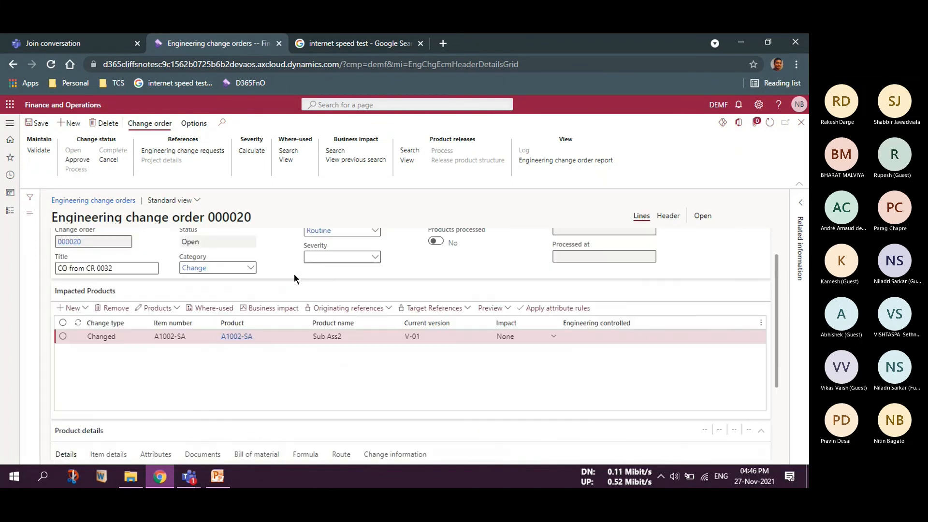
pyautogui.click(85, 309)
pyautogui.click(87, 334)
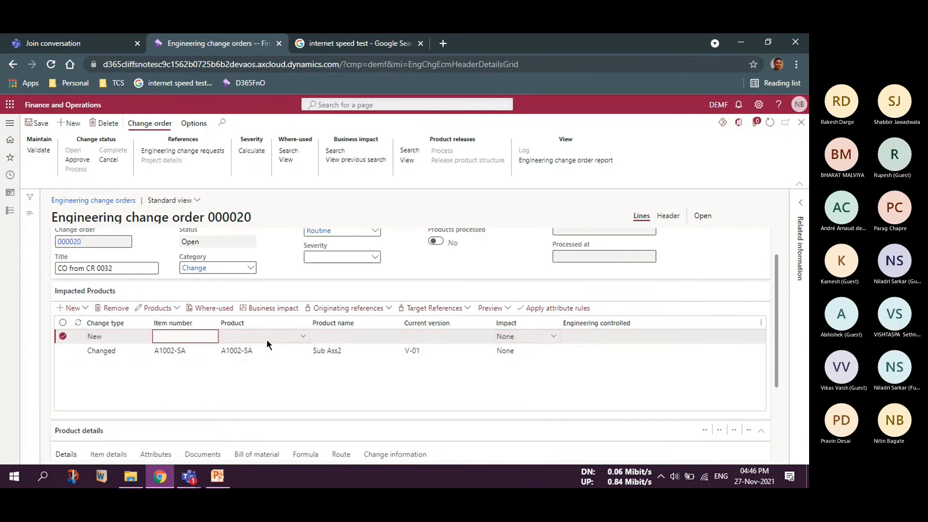
pyautogui.click(268, 339)
pyautogui.write('A1000-FA')
pyautogui.click(274, 370)
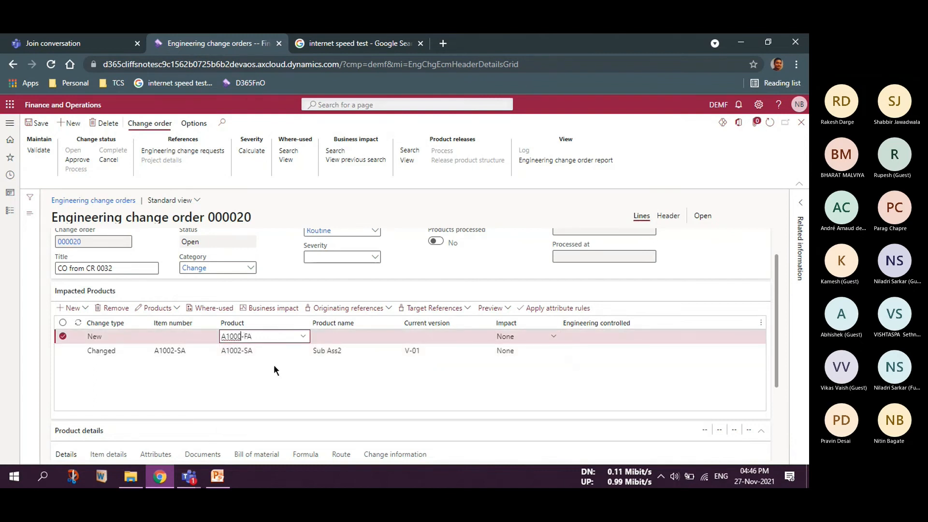
pyautogui.press('BackSpace')
pyautogui.write('1')
pyautogui.press('BackSpace')
pyautogui.write('0')
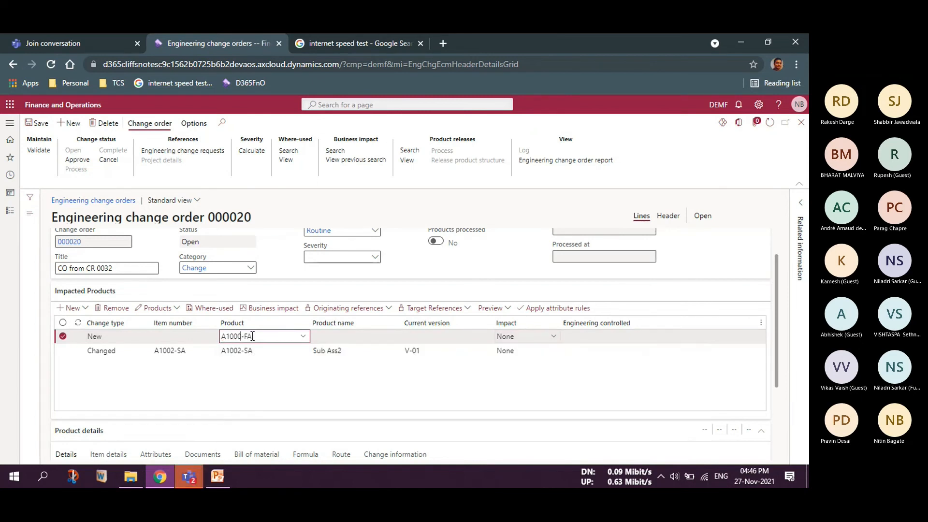
pyautogui.click(230, 364)
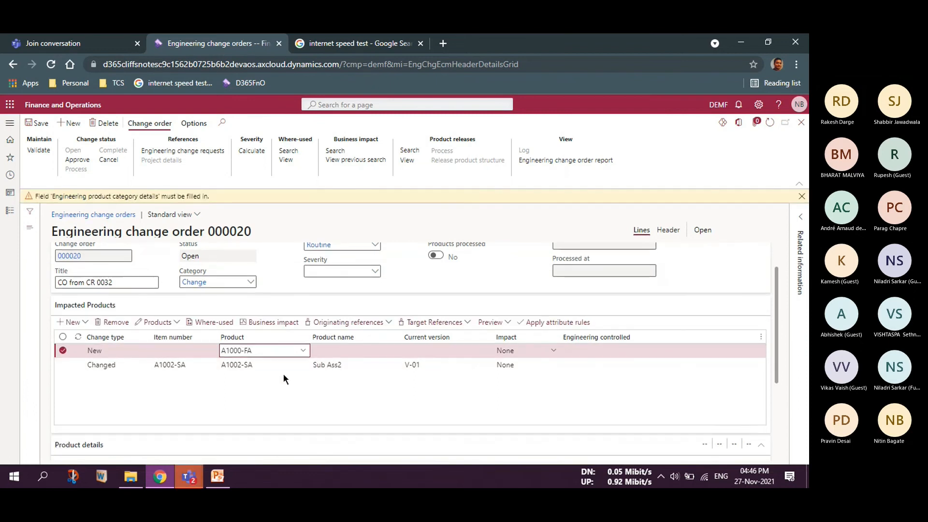
pyautogui.click(801, 195)
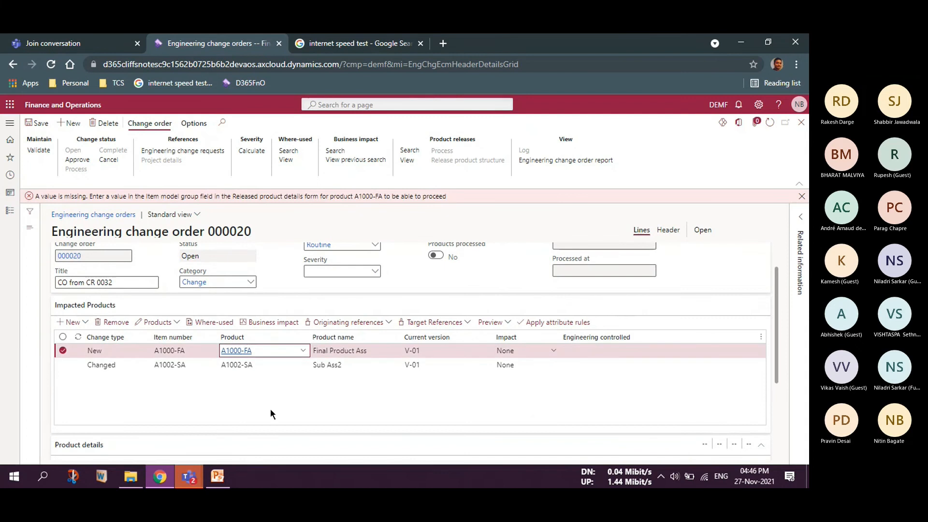
# Set the impact of impacted product A1000-FA to New version and check the new version in its product details.
pyautogui.scroll(-1, 399, 406)
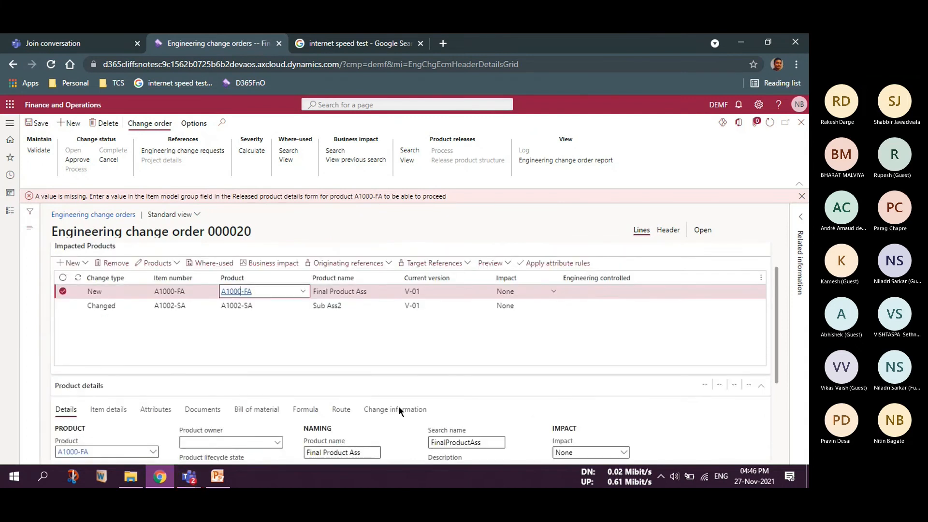
pyautogui.scroll(1, 365, 372)
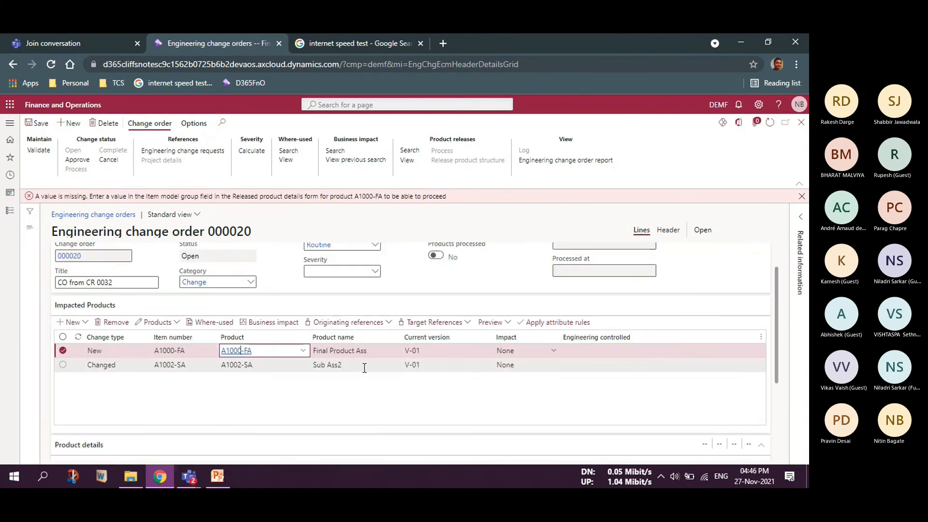
pyautogui.scroll(-1, 445, 355)
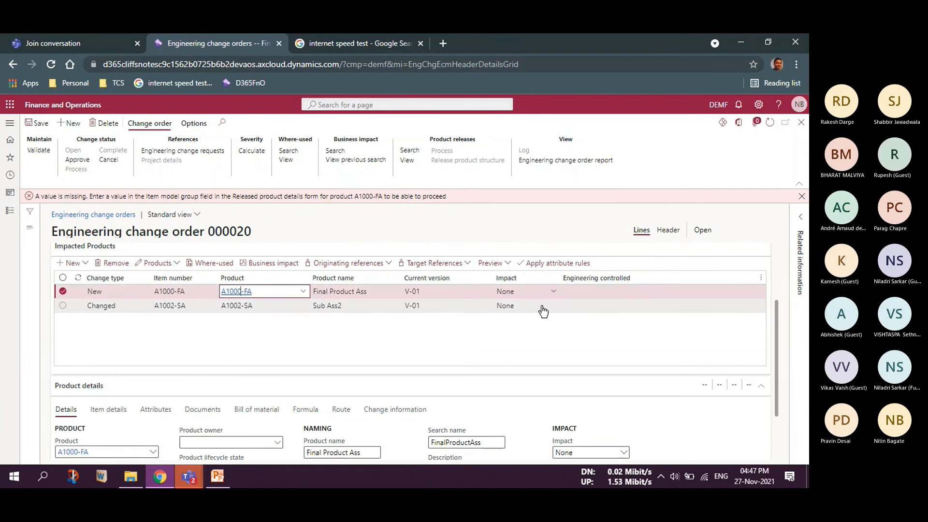
pyautogui.click(553, 292)
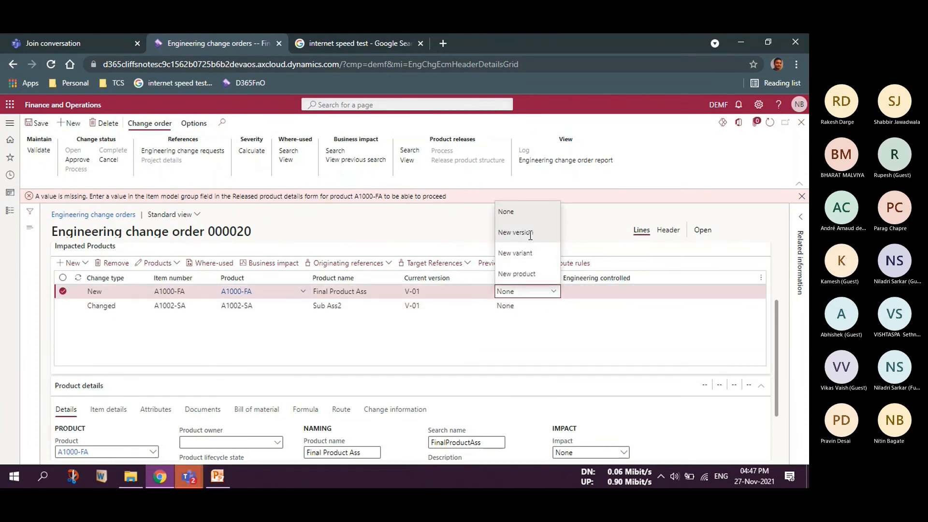
pyautogui.click(515, 232)
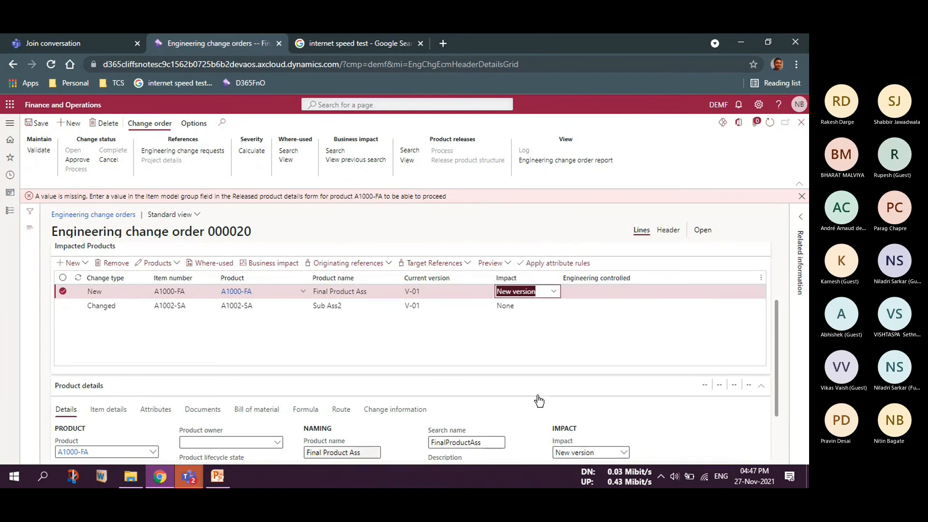
pyautogui.scroll(-3, 537, 396)
pyautogui.moveTo(582, 434); pyautogui.dragTo(549, 435)
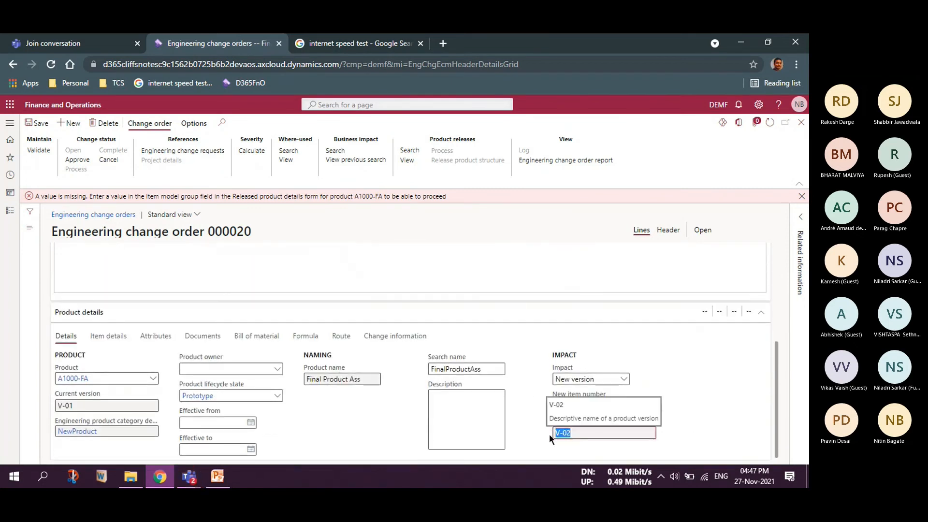
pyautogui.scroll(5, 205, 274)
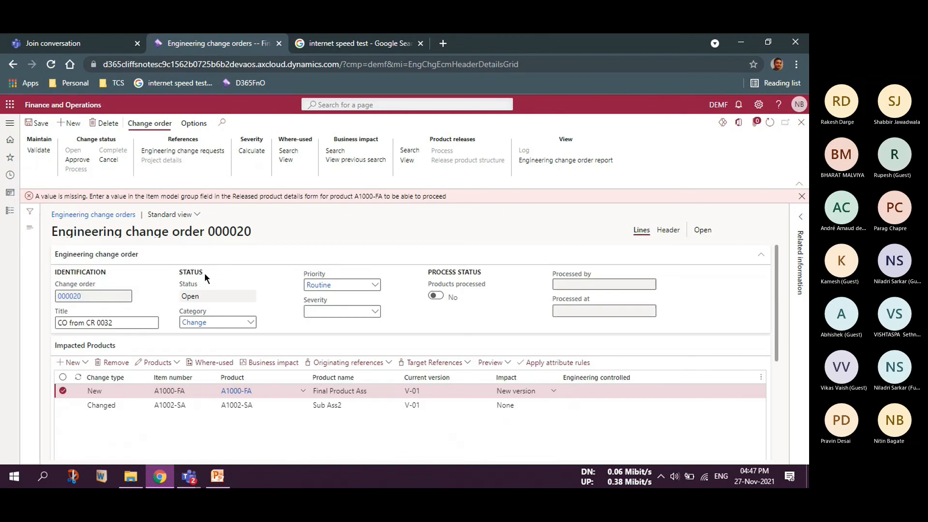
pyautogui.scroll(-5, 220, 298)
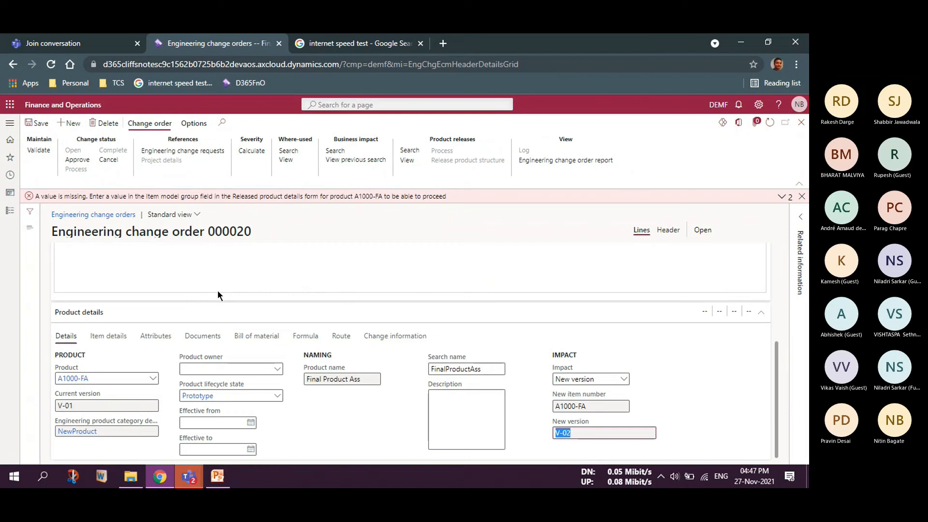
pyautogui.scroll(5, 300, 396)
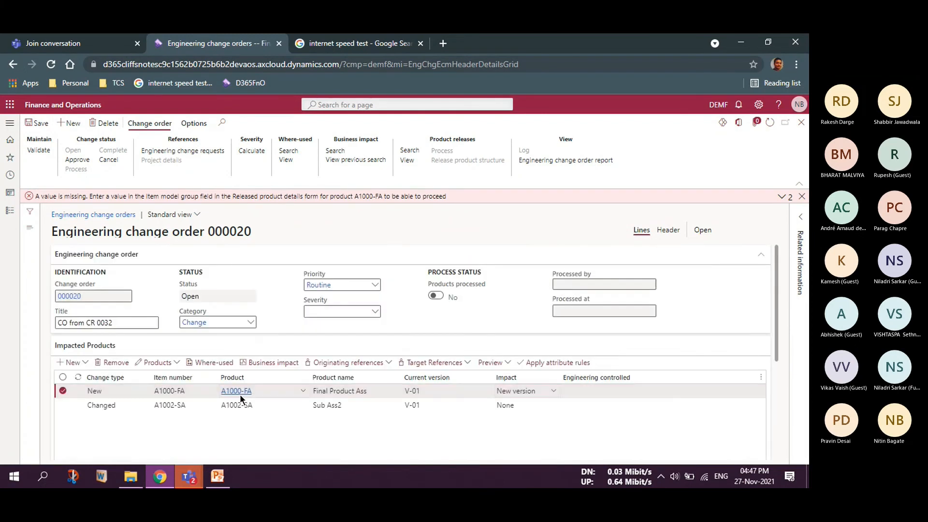
# View the product details of A1000-FA from its impacted product line and return to the change order.
pyautogui.click(235, 391)
pyautogui.click(234, 390)
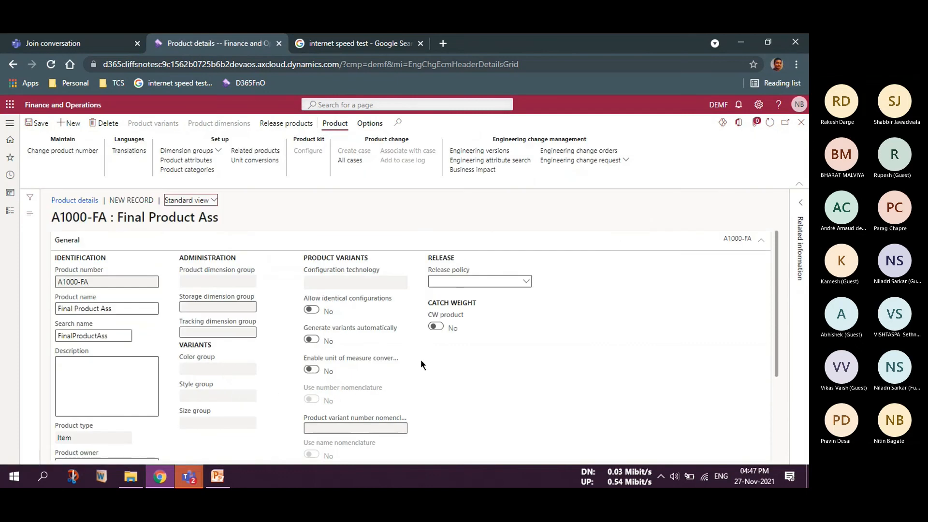
pyautogui.click(801, 122)
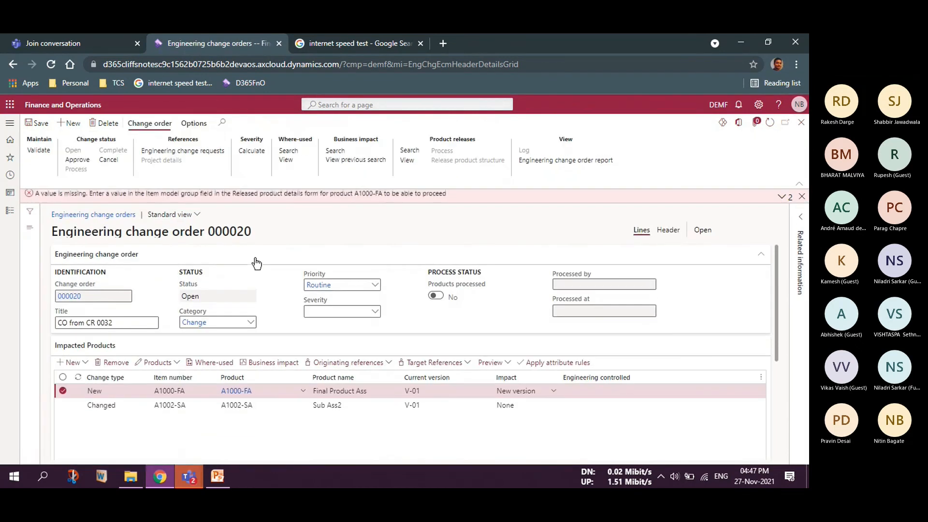
# Duplicate the change order's browser tab and open released product A1000-FA in the copy from the released products list.
pyautogui.rightClick(220, 49)
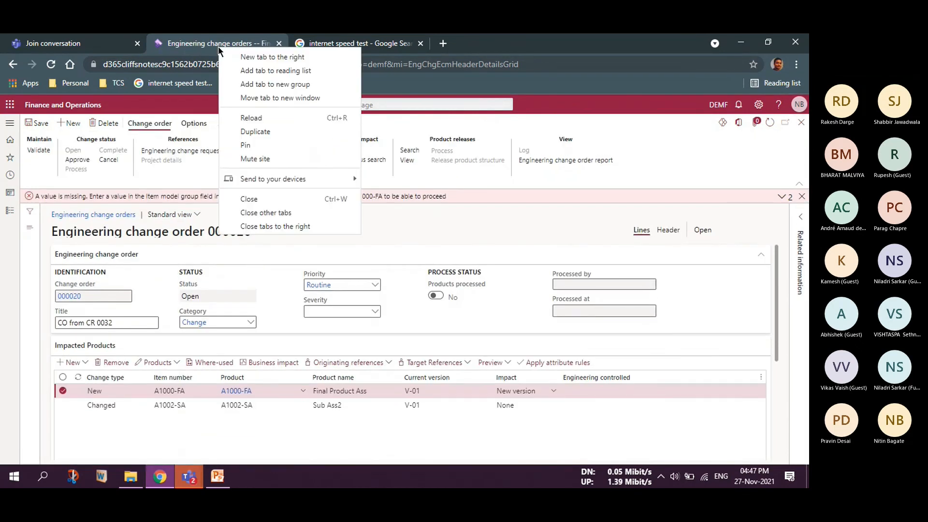
pyautogui.click(265, 131)
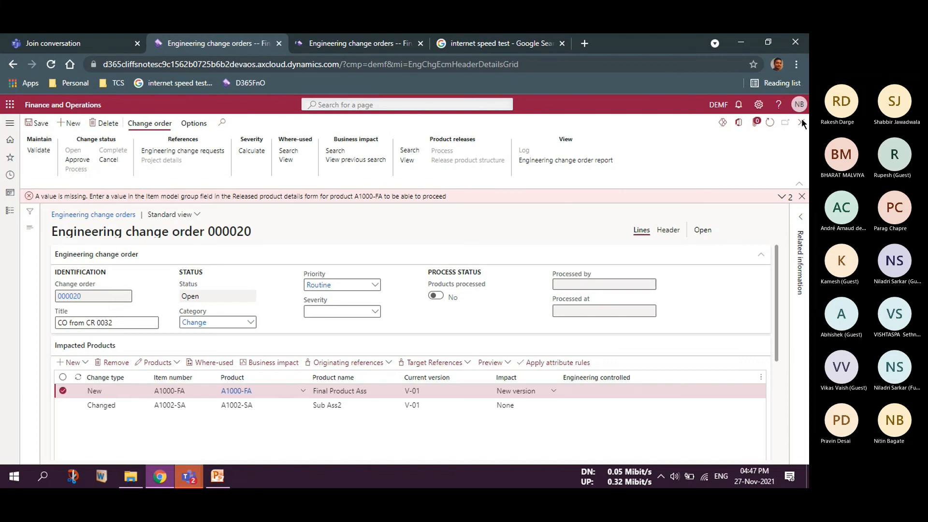
pyautogui.click(341, 43)
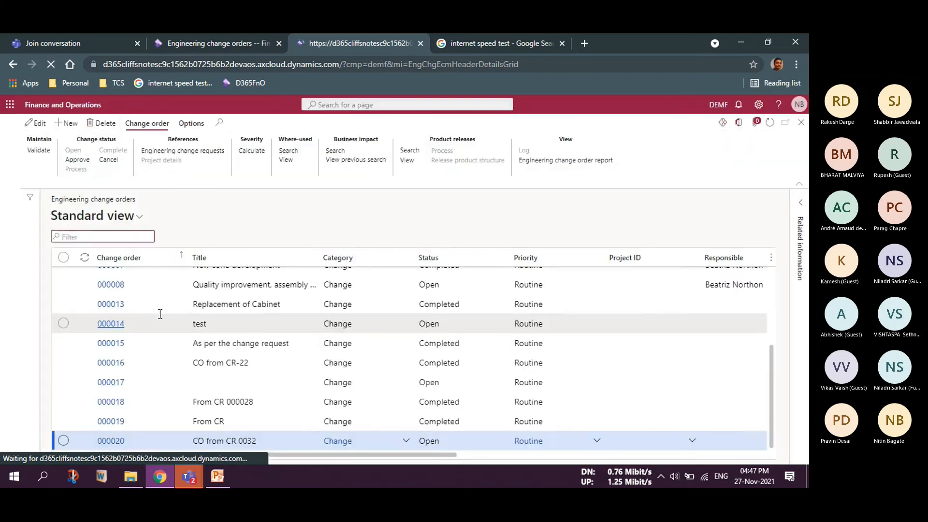
pyautogui.scroll(2, 204, 341)
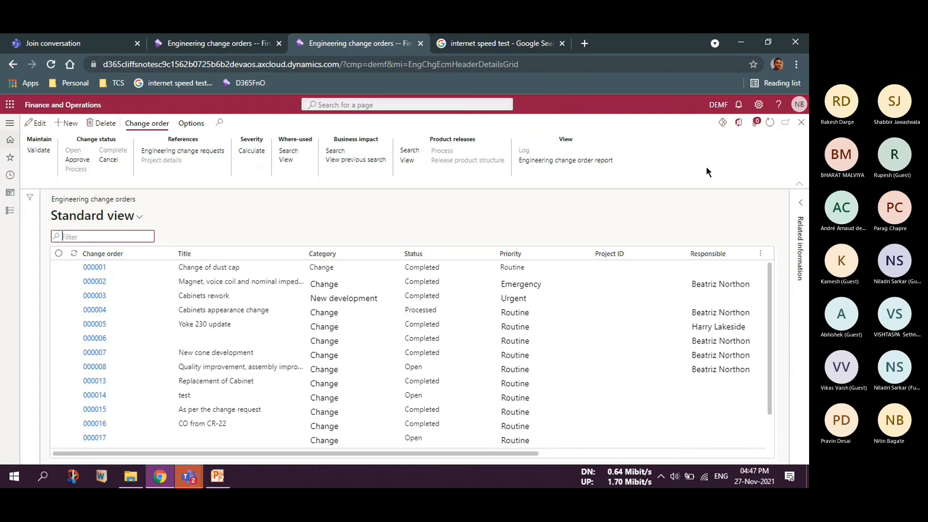
pyautogui.click(10, 210)
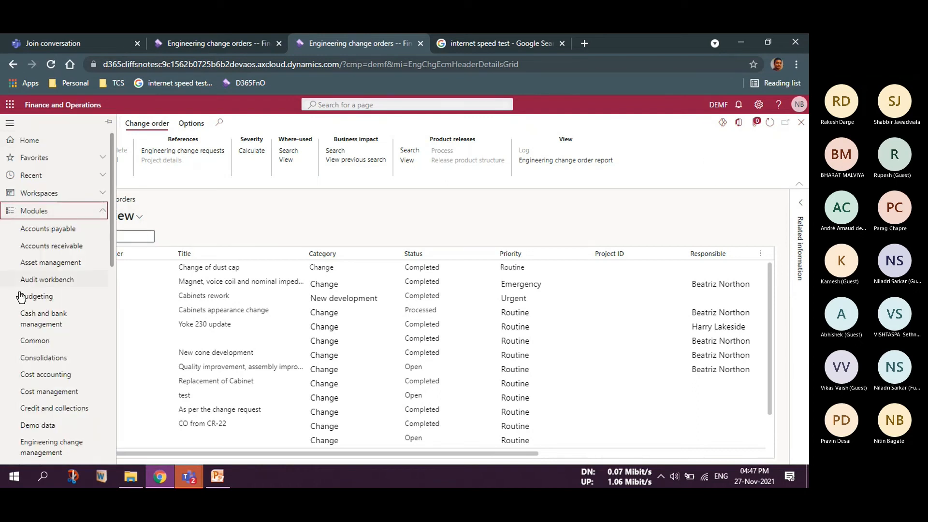
pyautogui.click(57, 176)
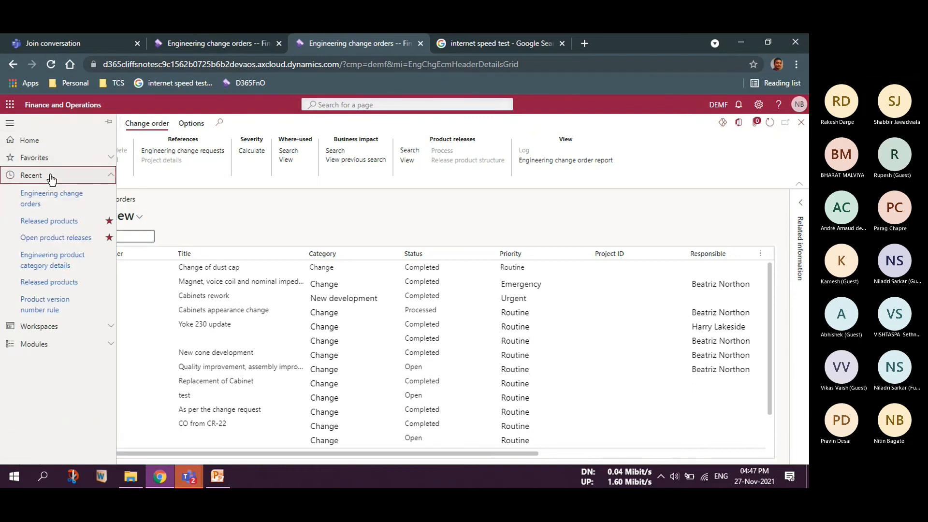
pyautogui.click(63, 284)
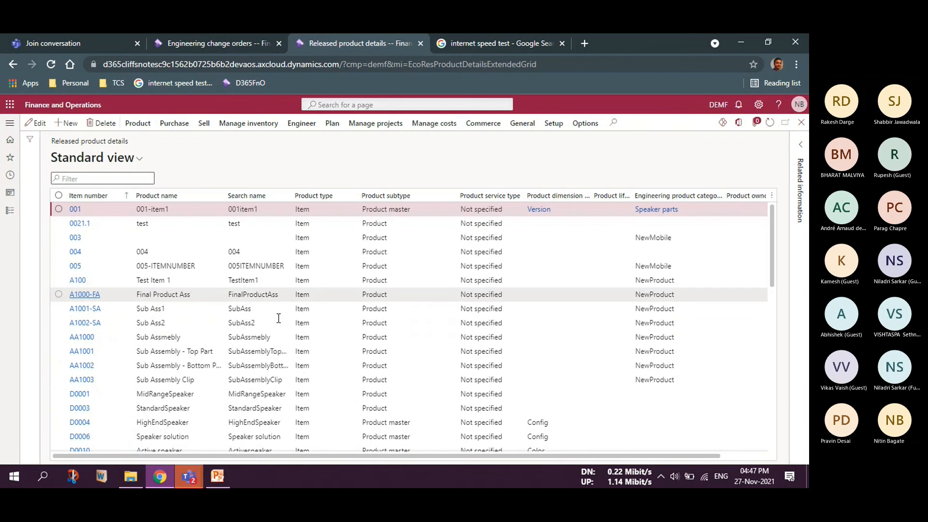
pyautogui.click(93, 295)
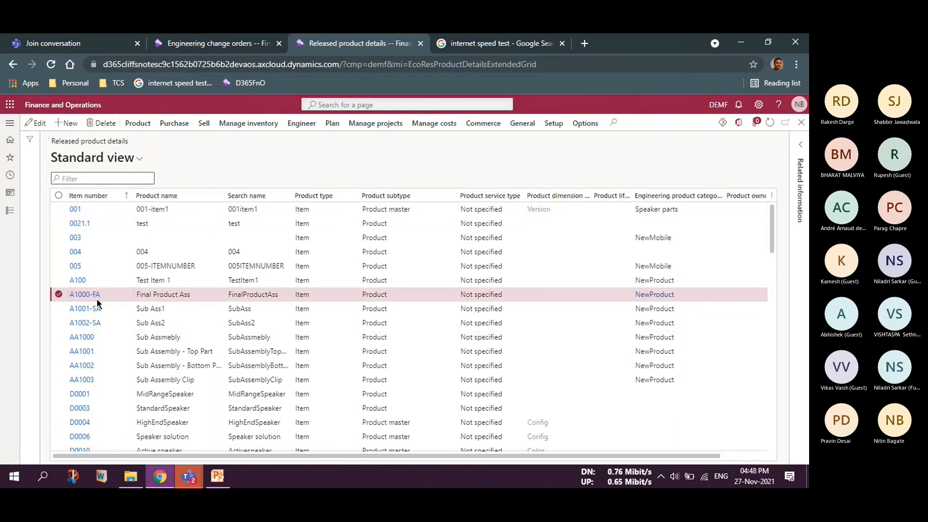
pyautogui.click(81, 296)
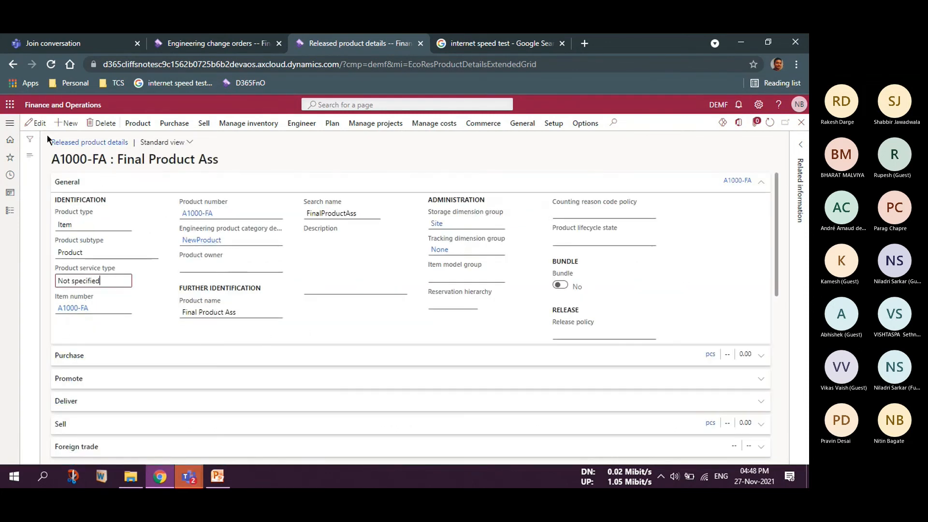
# Validate released product A1000-FA and look through its details for the missing field.
pyautogui.click(137, 123)
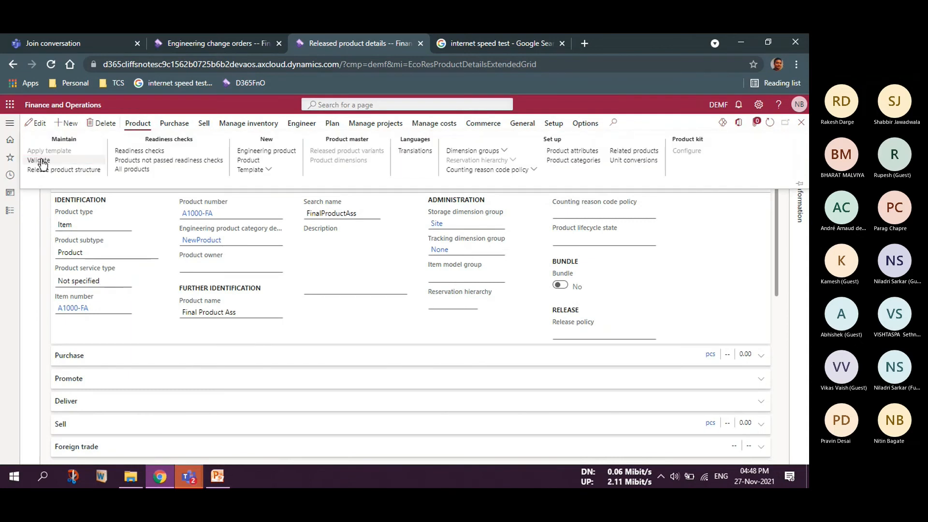
pyautogui.click(250, 258)
pyautogui.scroll(-4, 329, 339)
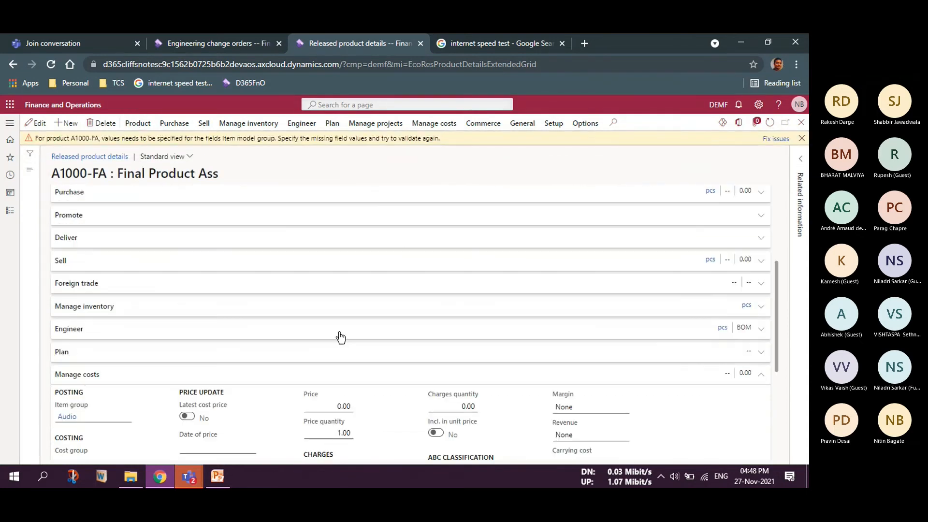
pyautogui.scroll(-3, 340, 337)
pyautogui.scroll(10, 338, 336)
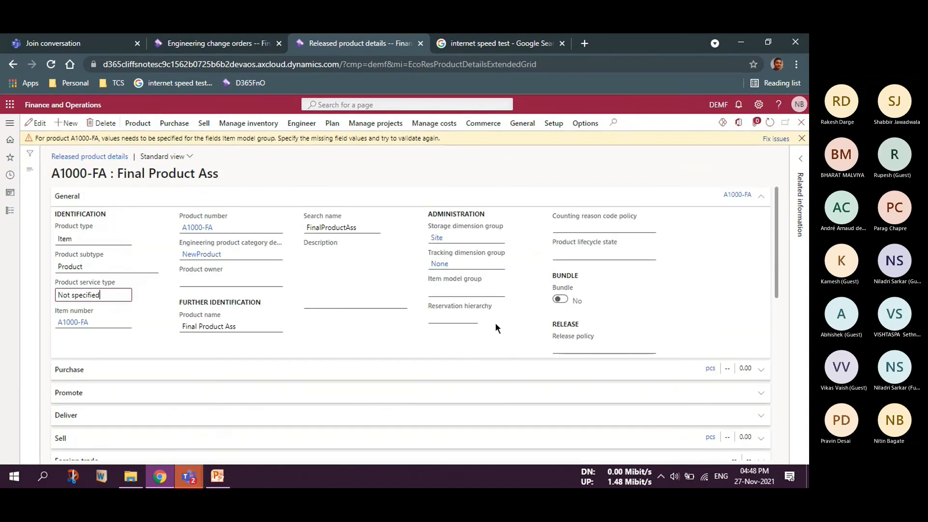
# Set the item model group of released product A1000-FA to FIFO and validate the product again.
pyautogui.click(36, 123)
pyautogui.click(494, 290)
pyautogui.click(499, 288)
pyautogui.click(464, 313)
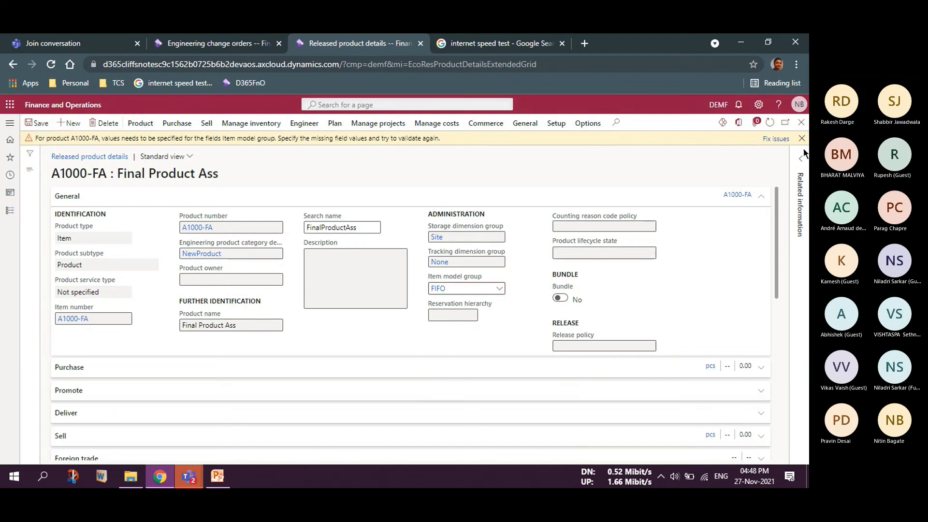
pyautogui.click(136, 125)
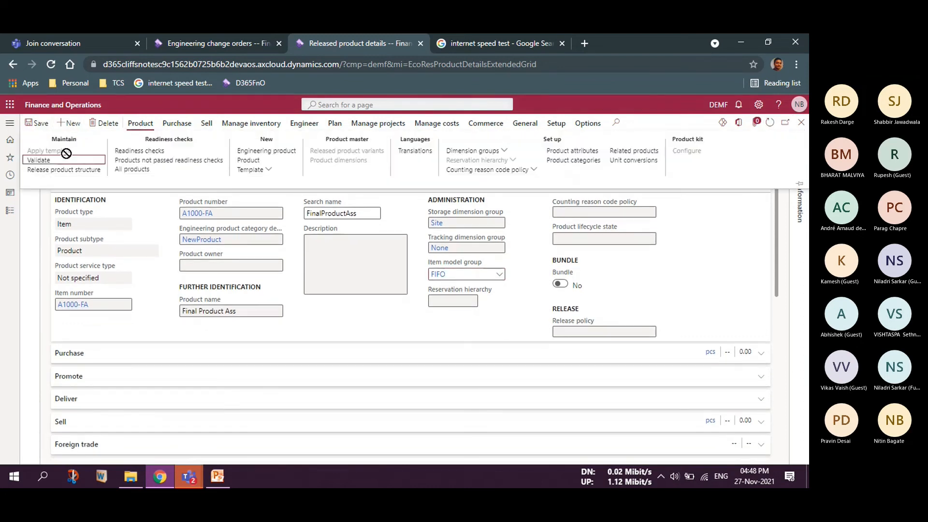
pyautogui.click(43, 165)
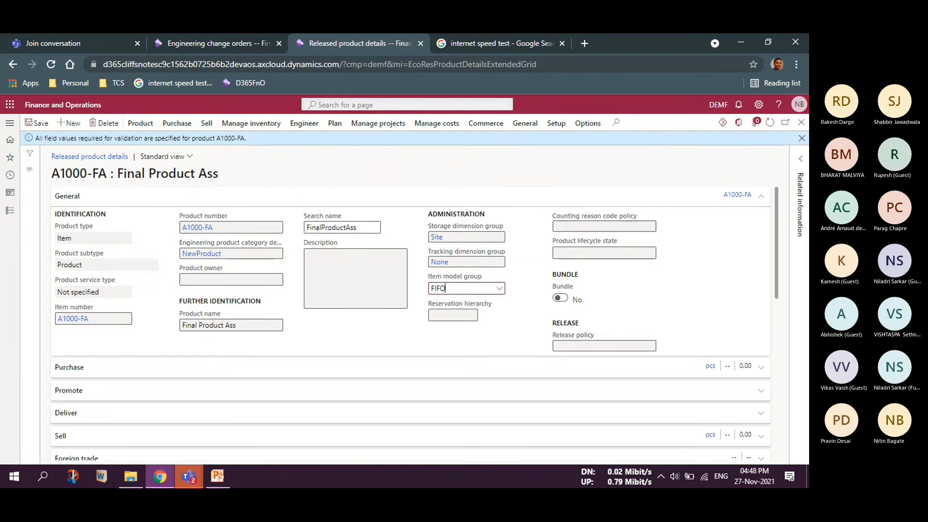
pyautogui.click(801, 139)
# Return to the engineering change order, save it with both impacted products and refresh the record.
pyautogui.click(214, 45)
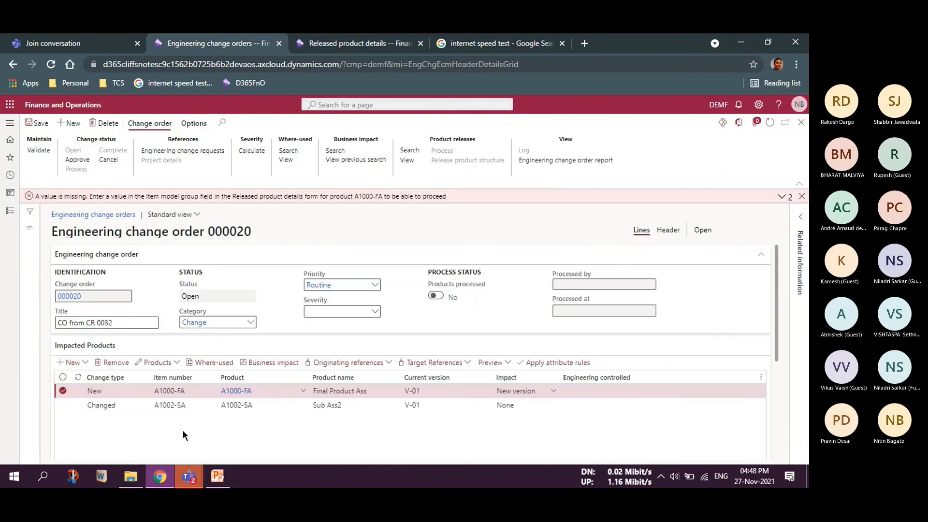
pyautogui.click(43, 124)
pyautogui.click(802, 196)
pyautogui.click(771, 124)
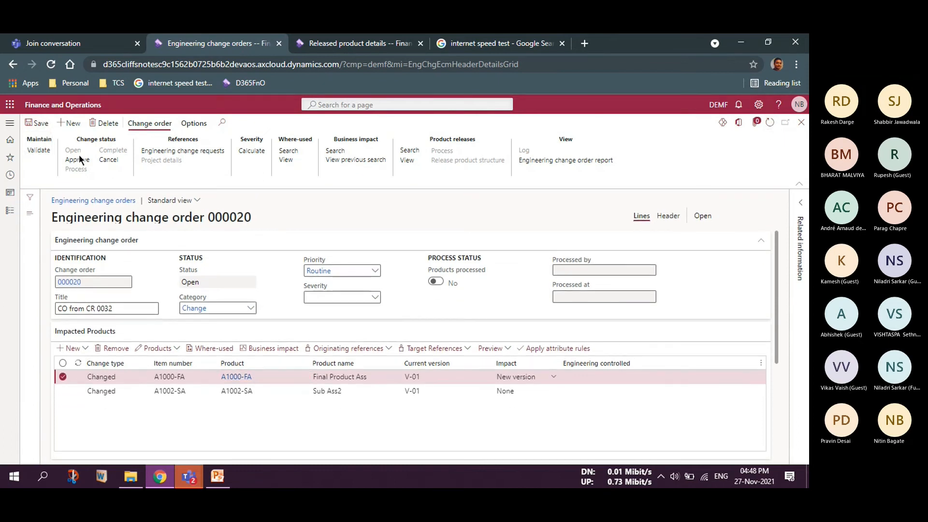
pyautogui.click(38, 124)
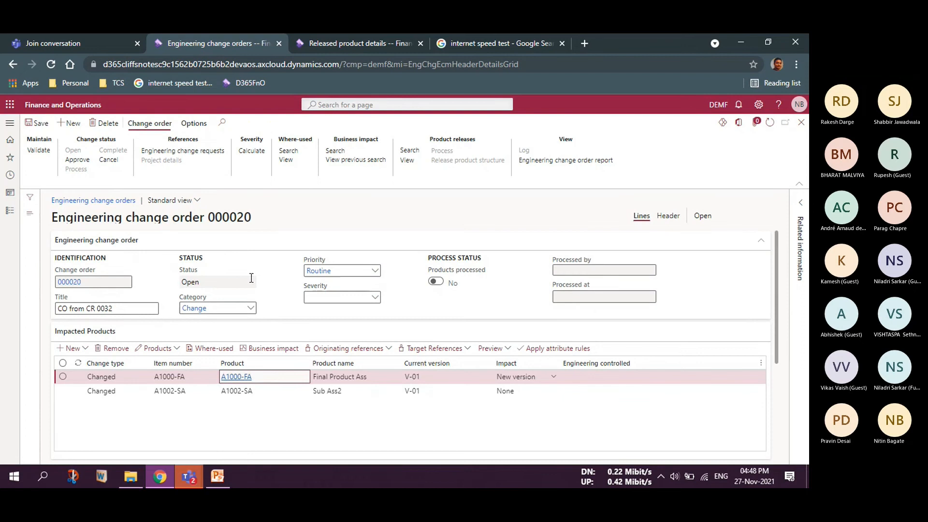
# Check the new version impact set for A1000-FA in the change order and open the lines of its EBOM.
pyautogui.scroll(-1, 446, 384)
pyautogui.scroll(-3, 578, 356)
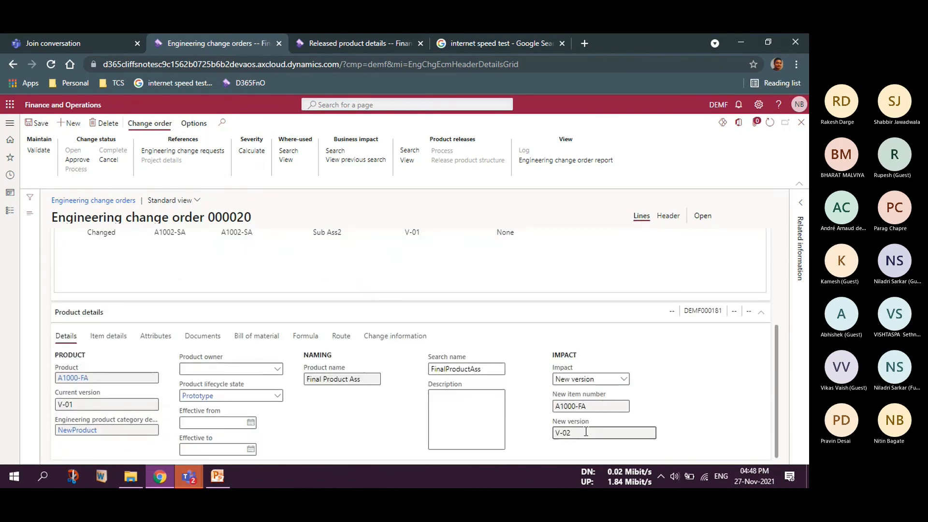
pyautogui.scroll(3, 343, 395)
pyautogui.scroll(-1, 338, 389)
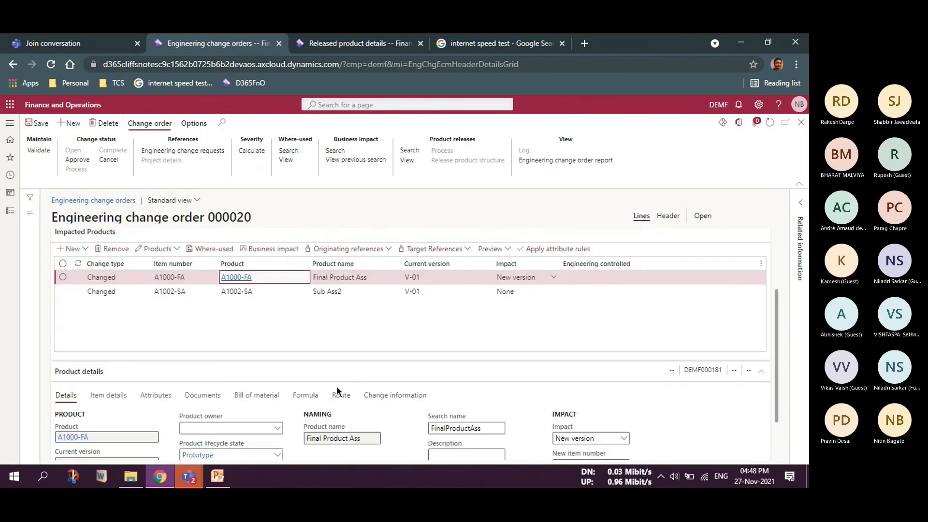
pyautogui.scroll(-1, 337, 391)
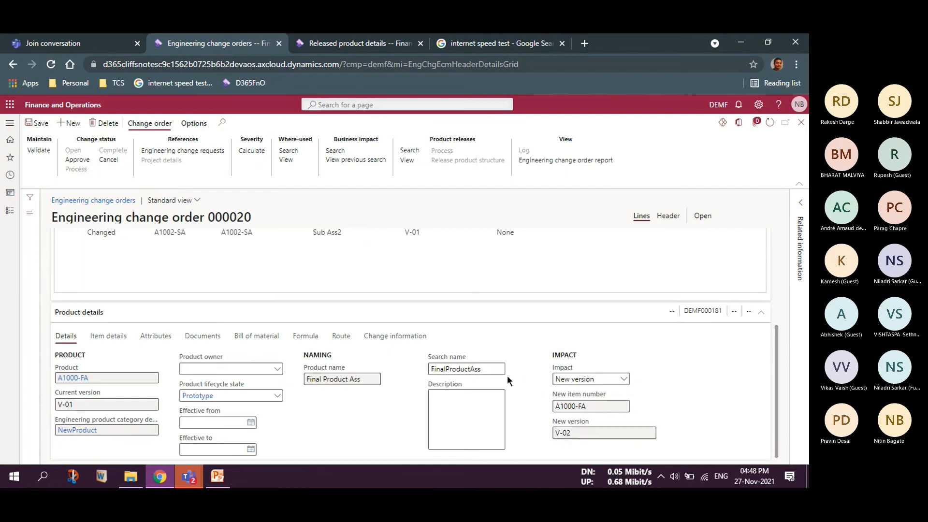
pyautogui.click(269, 334)
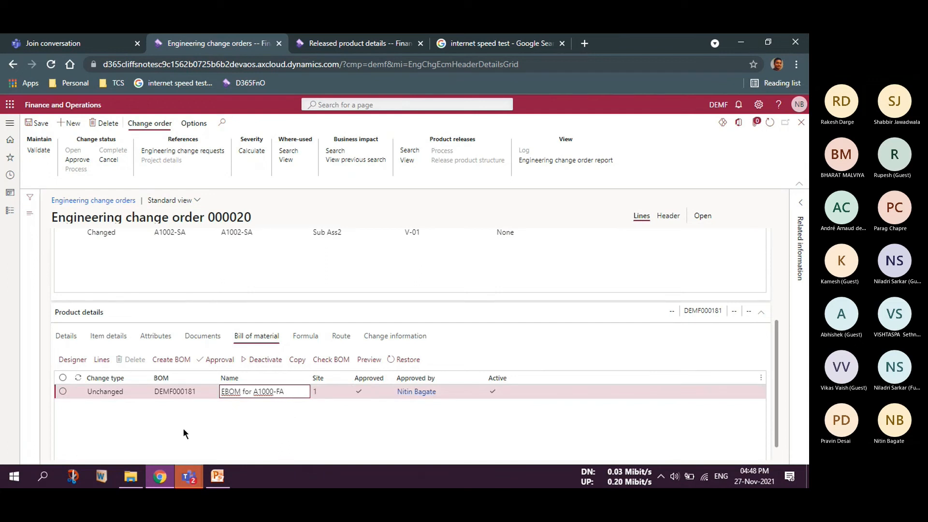
pyautogui.click(101, 360)
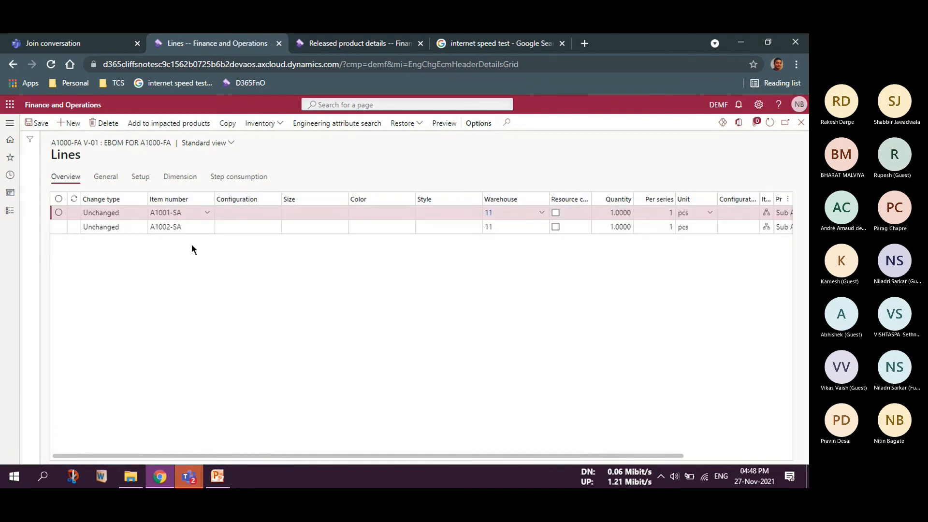
# Delete the A1002-SA line from the A1000-FA bill of materials, add a new line for item 003 and save.
pyautogui.click(58, 227)
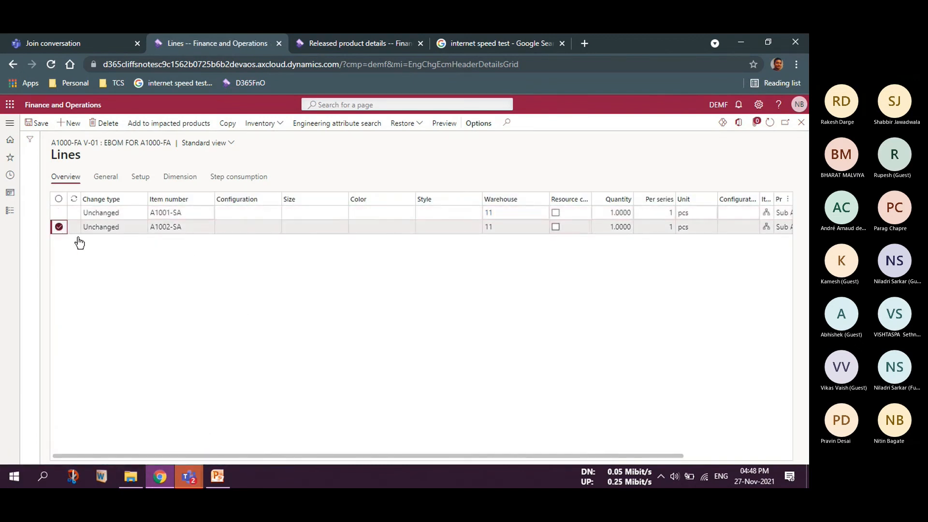
pyautogui.click(107, 126)
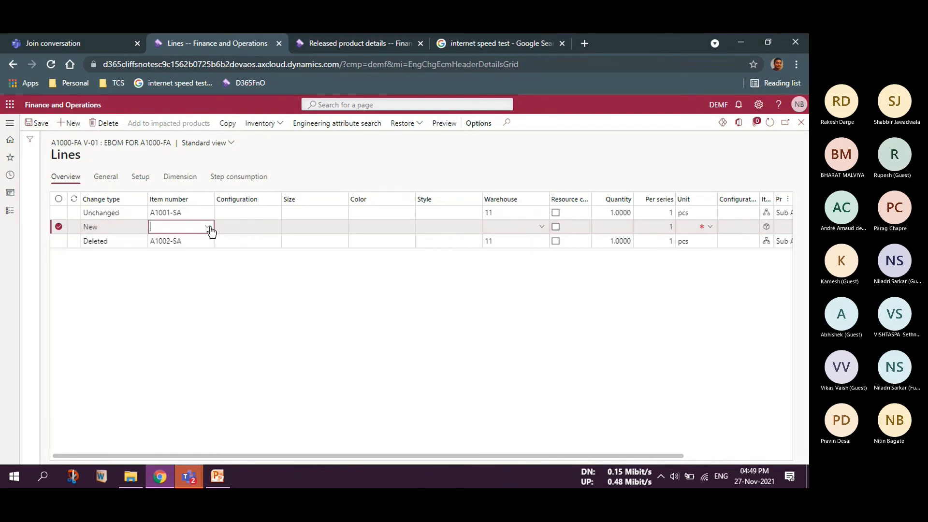
pyautogui.click(208, 227)
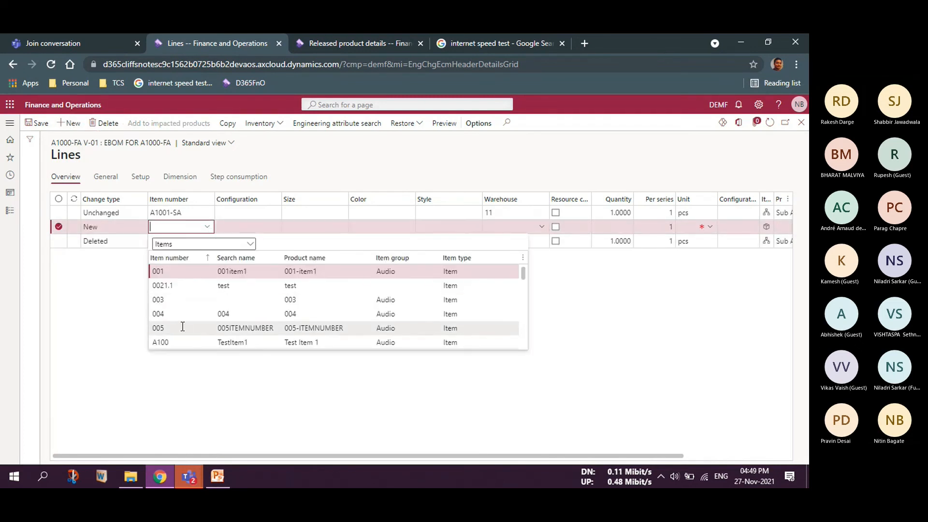
pyautogui.click(181, 299)
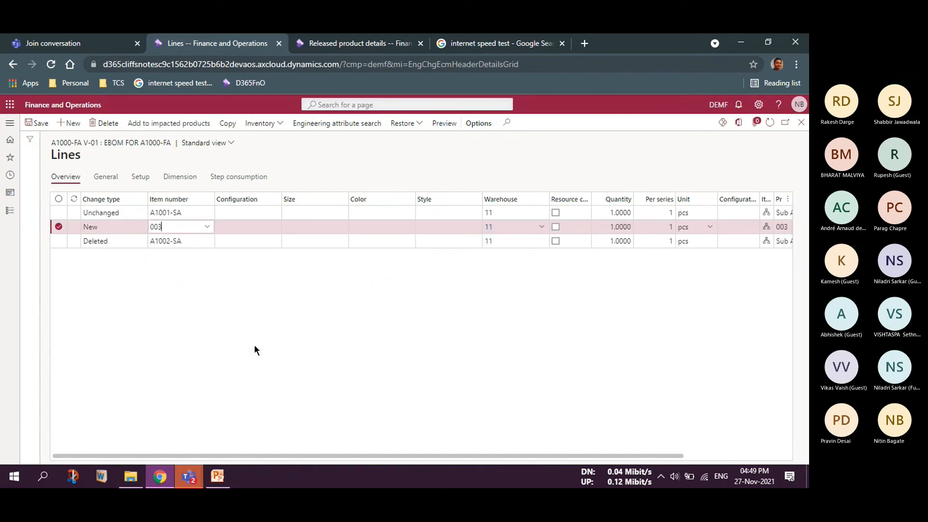
pyautogui.click(37, 123)
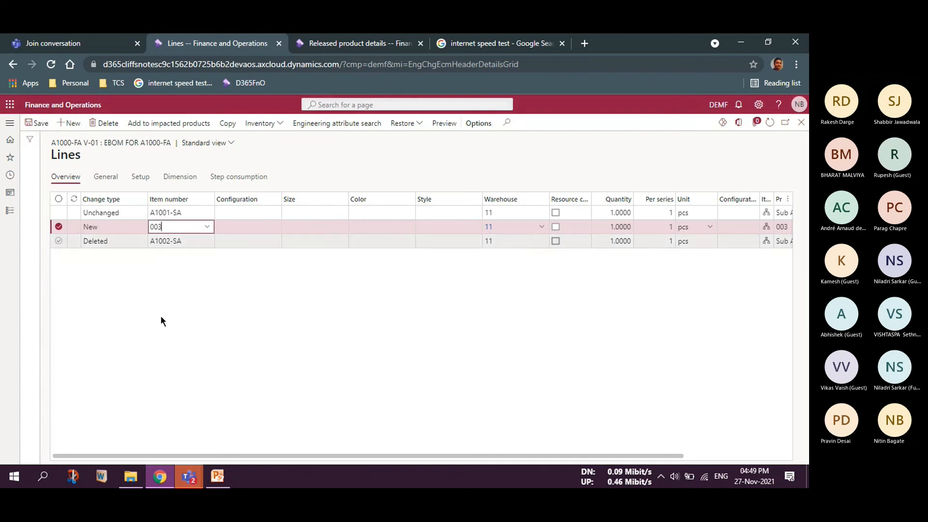
pyautogui.click(801, 122)
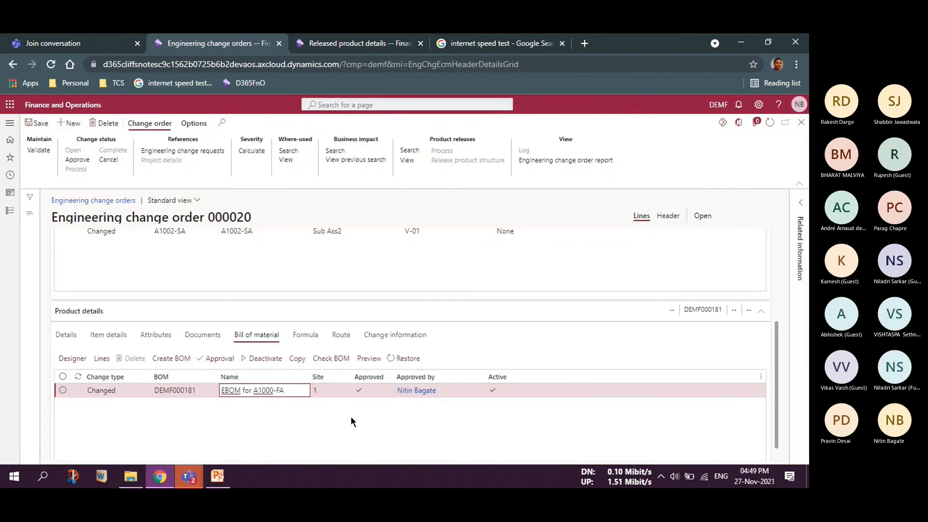
# Approve the engineering change order and try to process it.
pyautogui.scroll(-1, 351, 418)
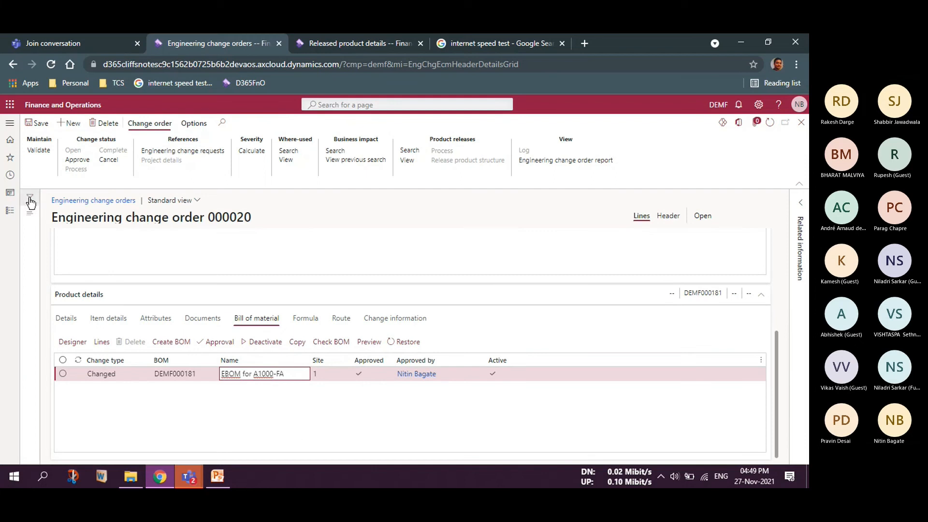
pyautogui.click(77, 159)
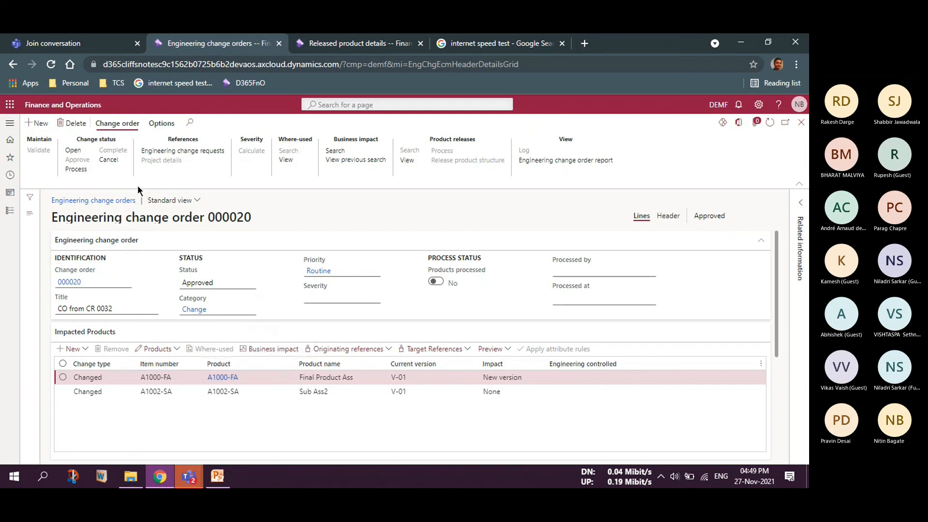
pyautogui.click(77, 169)
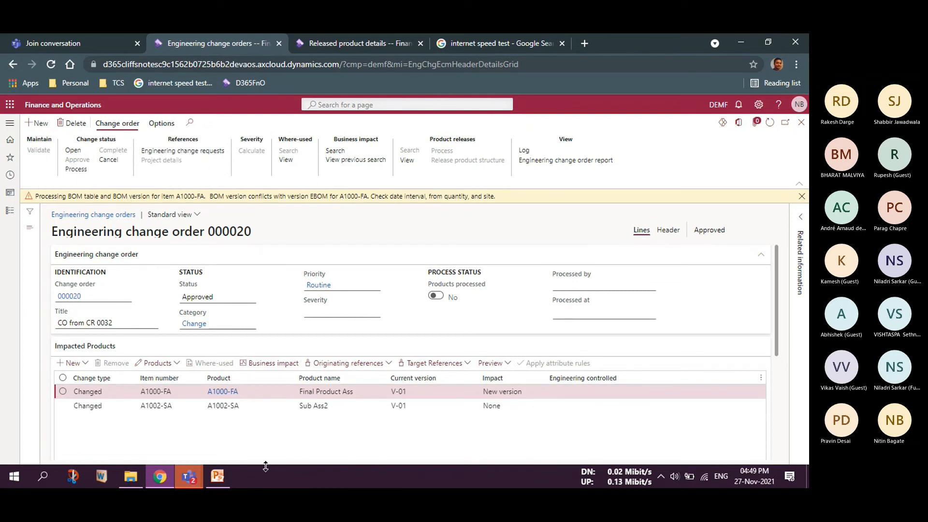
# Deactivate the EBOM for A1000-FA in the released product's BOM versions and close the BOM versions page.
pyautogui.click(356, 45)
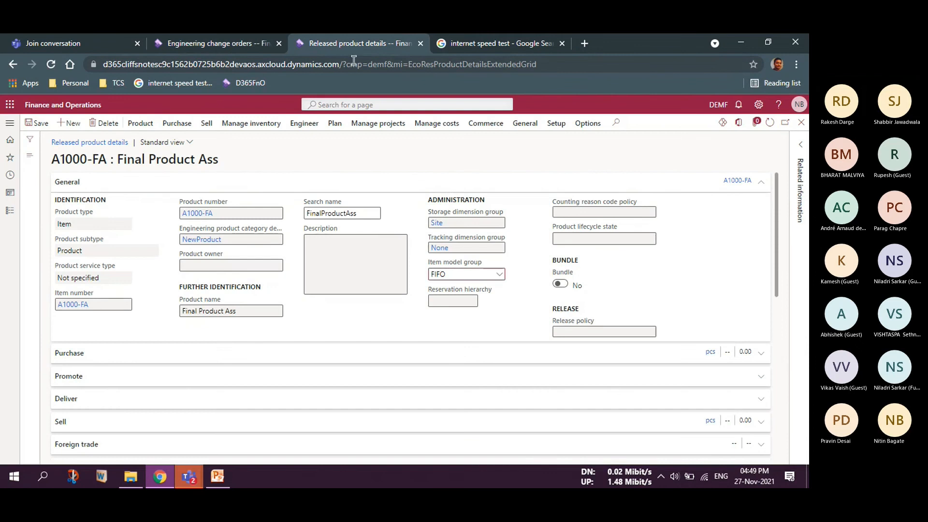
pyautogui.click(313, 125)
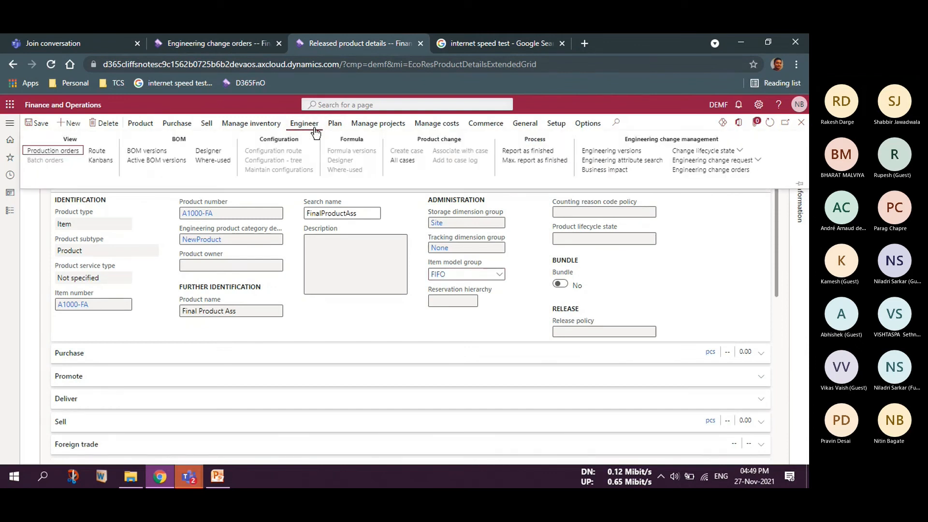
pyautogui.click(163, 152)
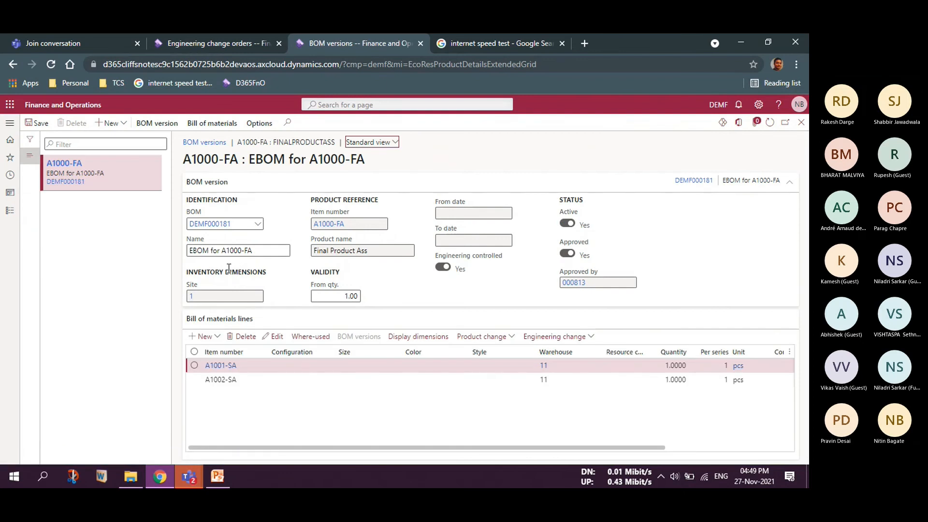
pyautogui.click(156, 123)
pyautogui.click(43, 161)
pyautogui.click(212, 123)
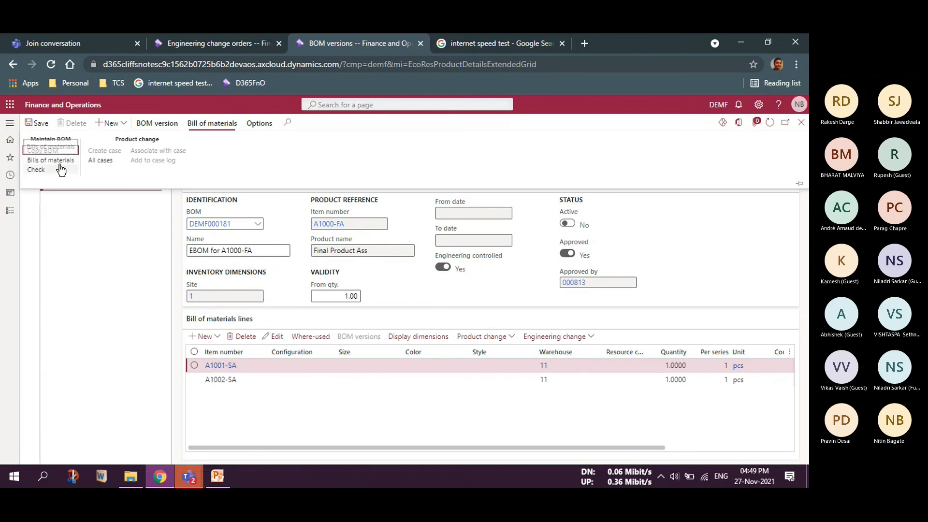
pyautogui.click(157, 123)
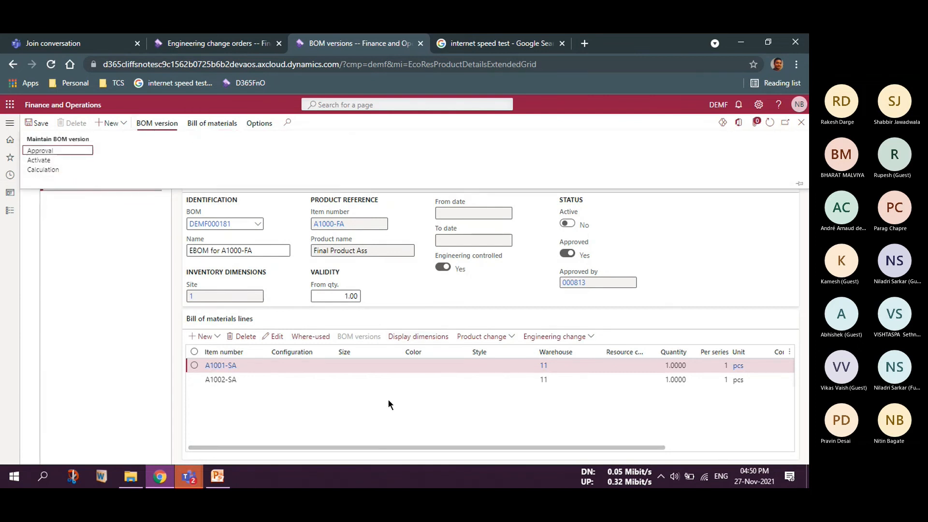
pyautogui.press('Escape')
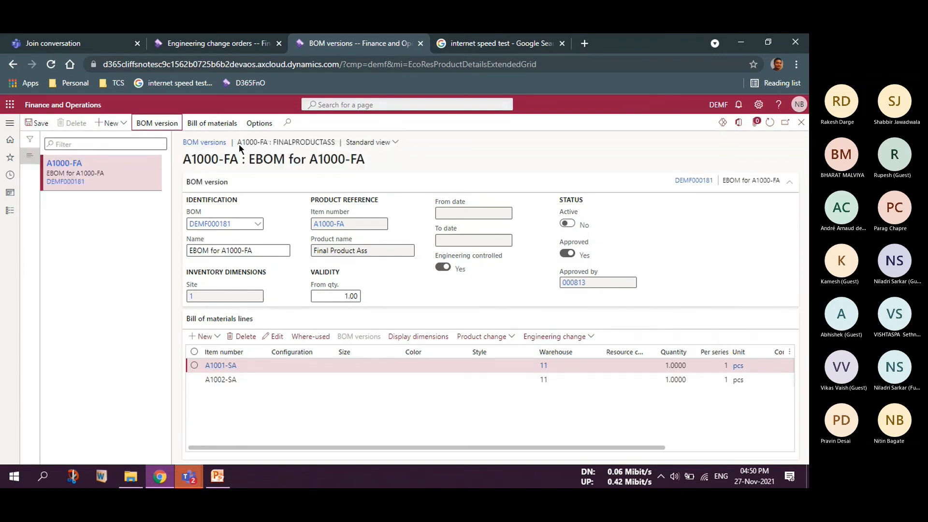
pyautogui.click(801, 122)
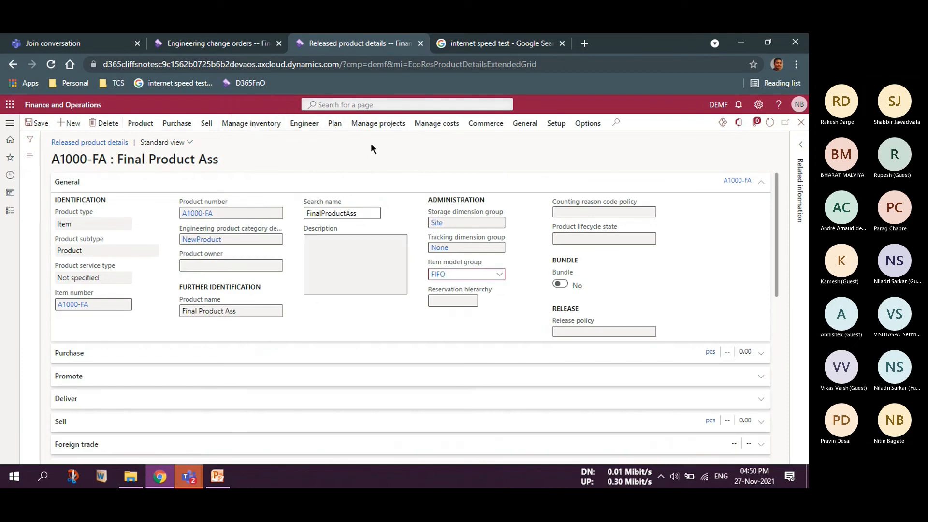
# Check the bill of material status in engineering version V-01 of A1000-FA and return to the change order.
pyautogui.click(303, 123)
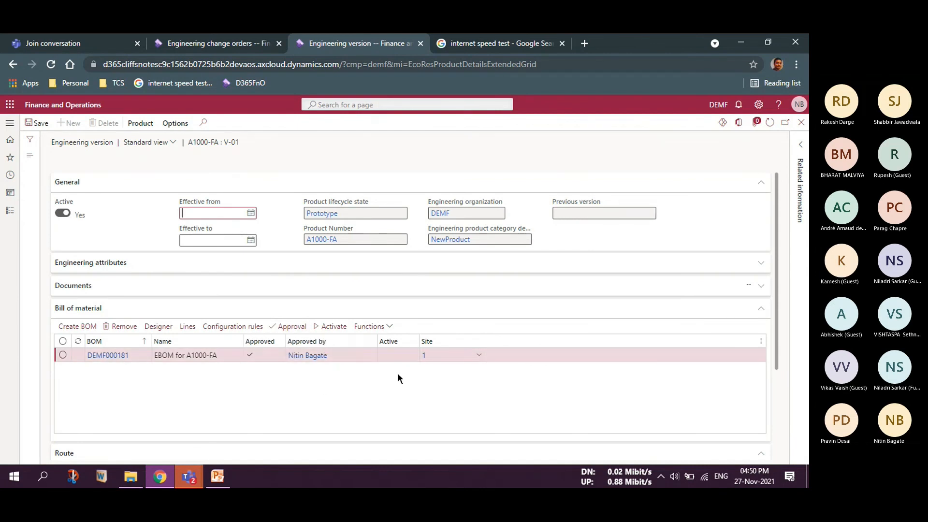
pyautogui.click(801, 122)
pyautogui.click(188, 43)
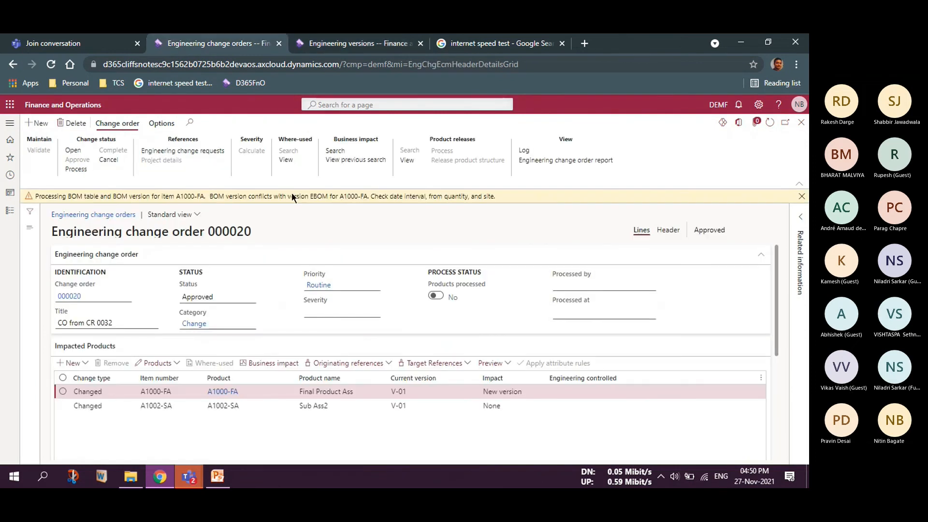
# Process the engineering change order again, set it to completed, review its process status and close the record.
pyautogui.click(802, 196)
pyautogui.scroll(-5, 117, 239)
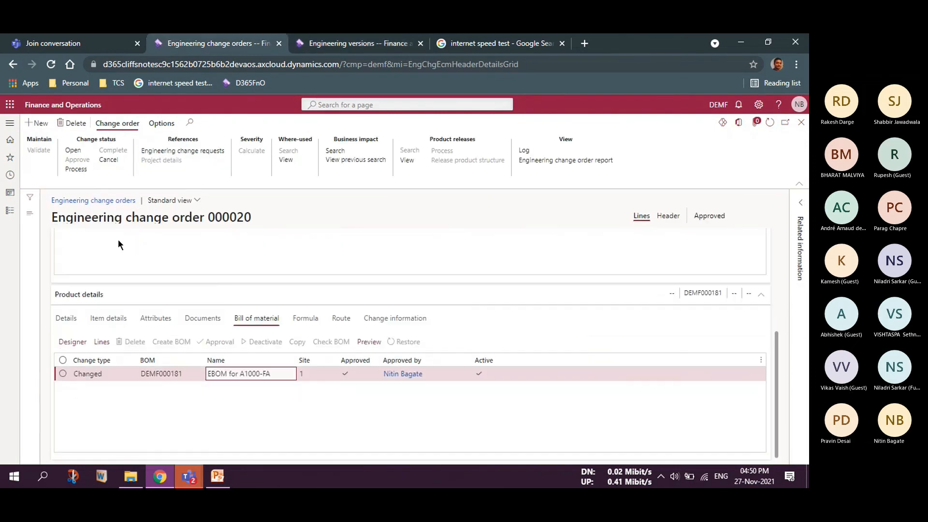
pyautogui.click(78, 167)
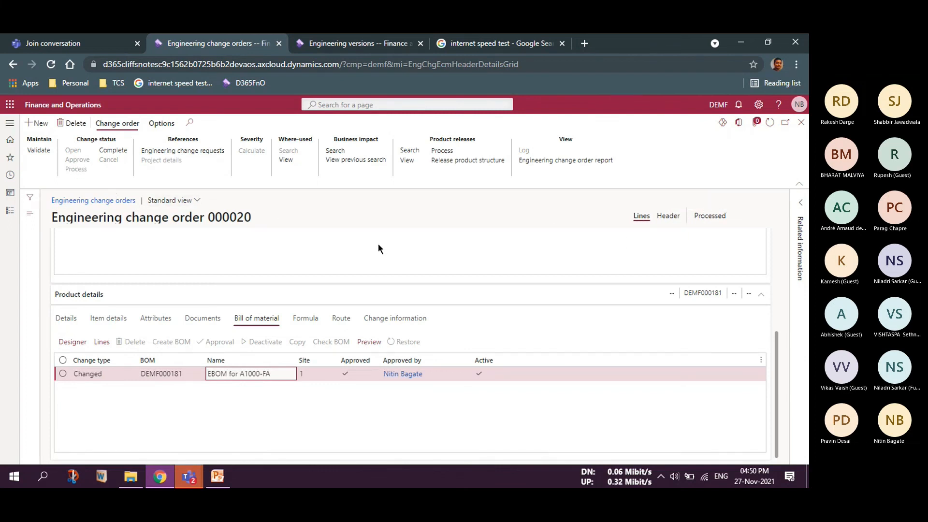
pyautogui.click(115, 154)
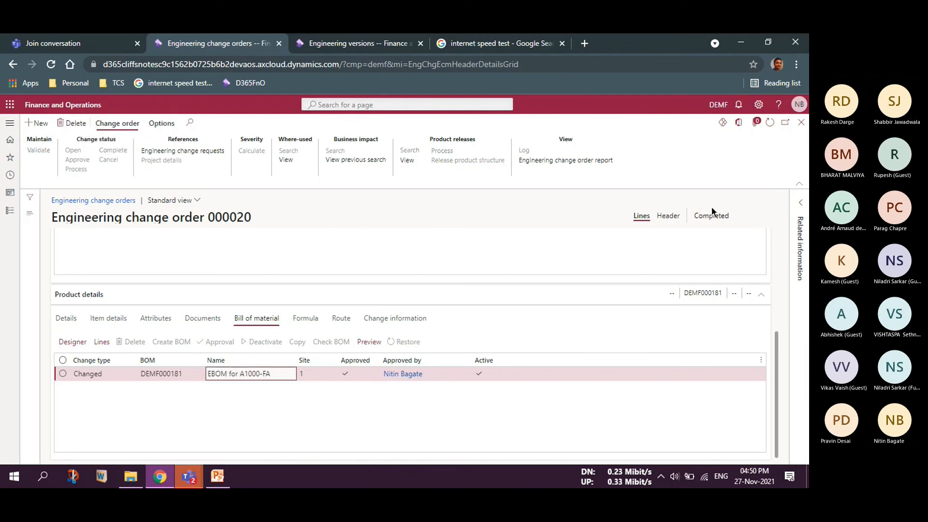
pyautogui.click(800, 188)
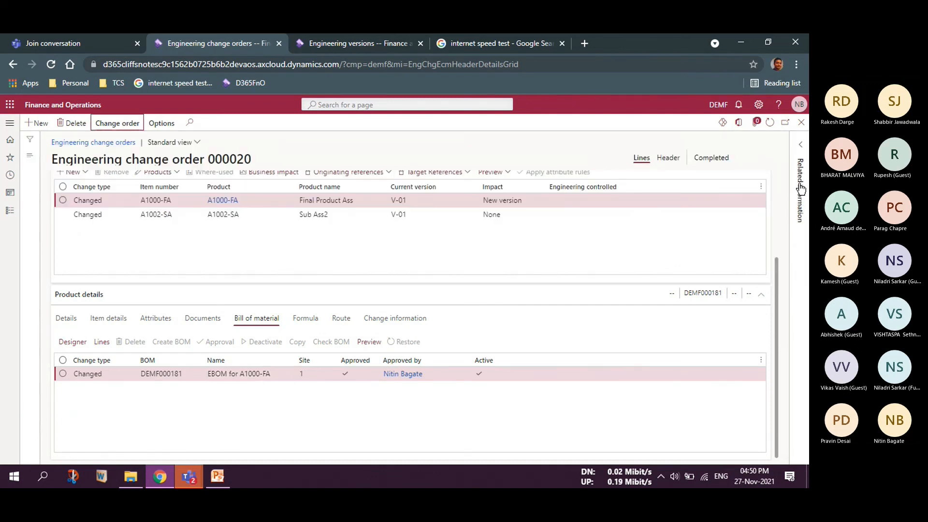
pyautogui.scroll(3, 693, 232)
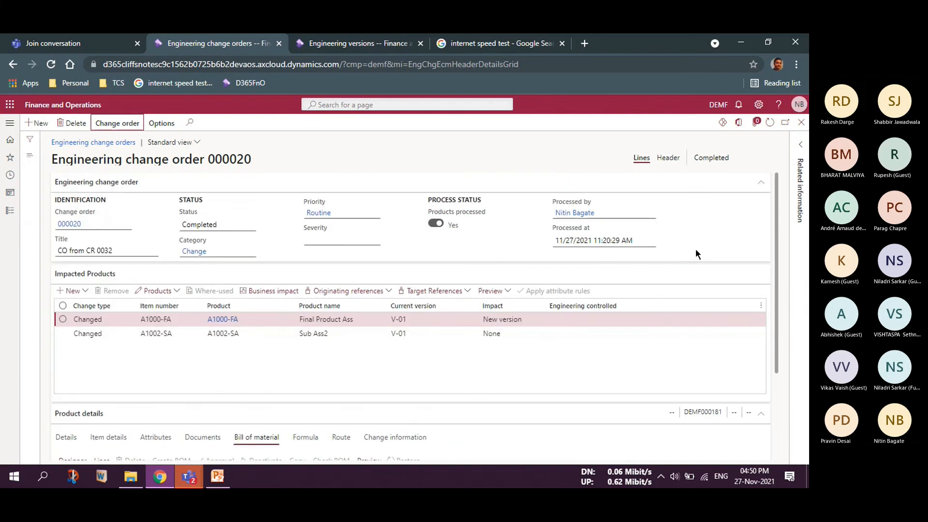
pyautogui.click(801, 123)
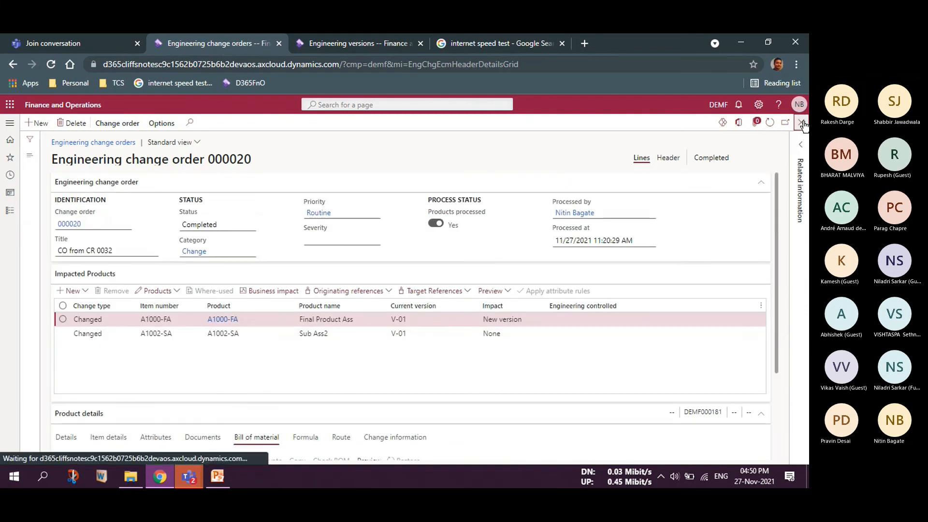
# Reopen the released products list and view the engineering versions of A1000-FA.
pyautogui.click(341, 46)
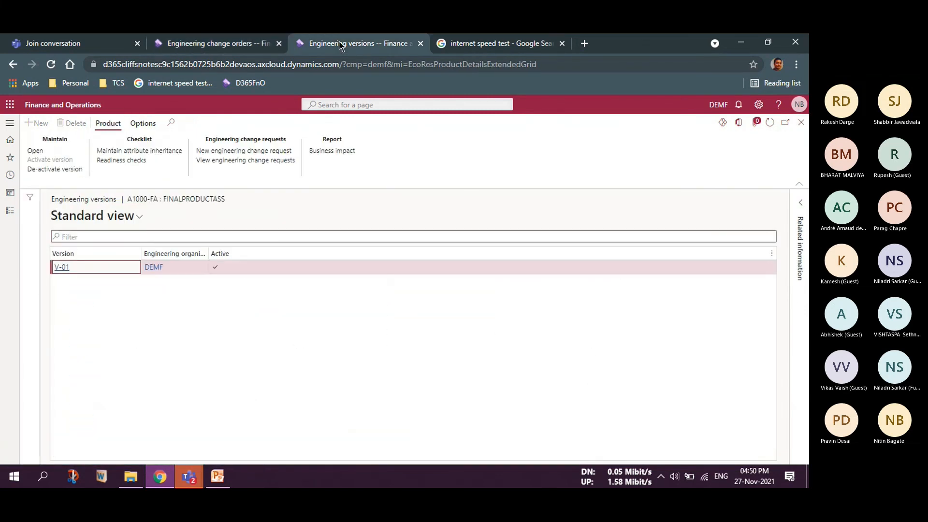
pyautogui.click(801, 124)
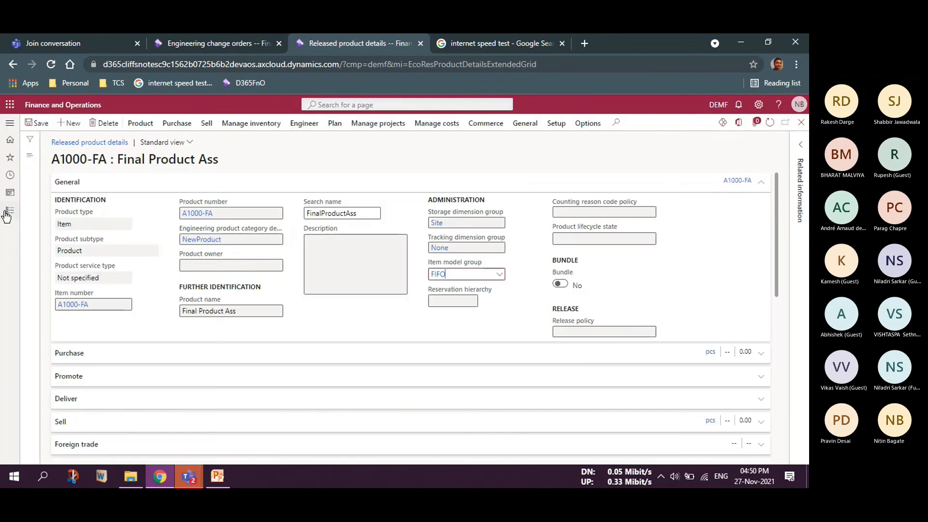
pyautogui.click(10, 211)
pyautogui.click(42, 447)
pyautogui.click(175, 217)
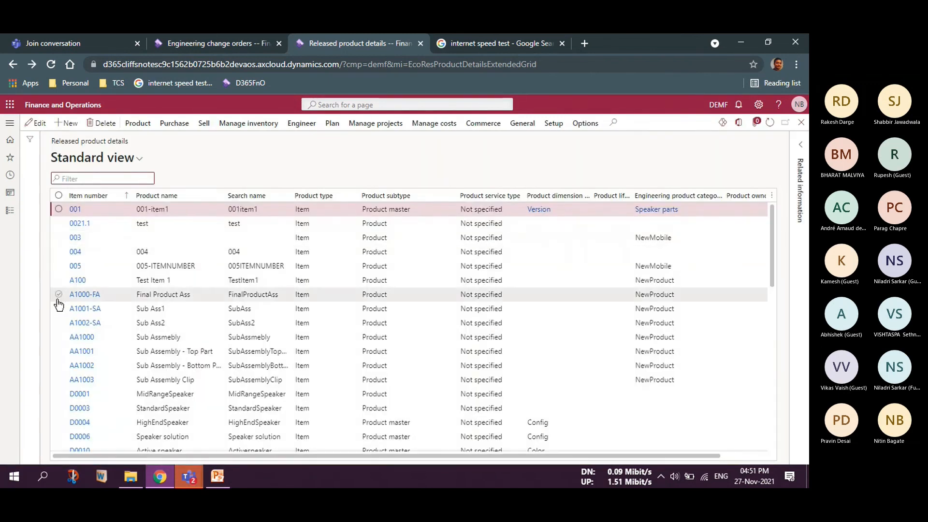
pyautogui.click(59, 294)
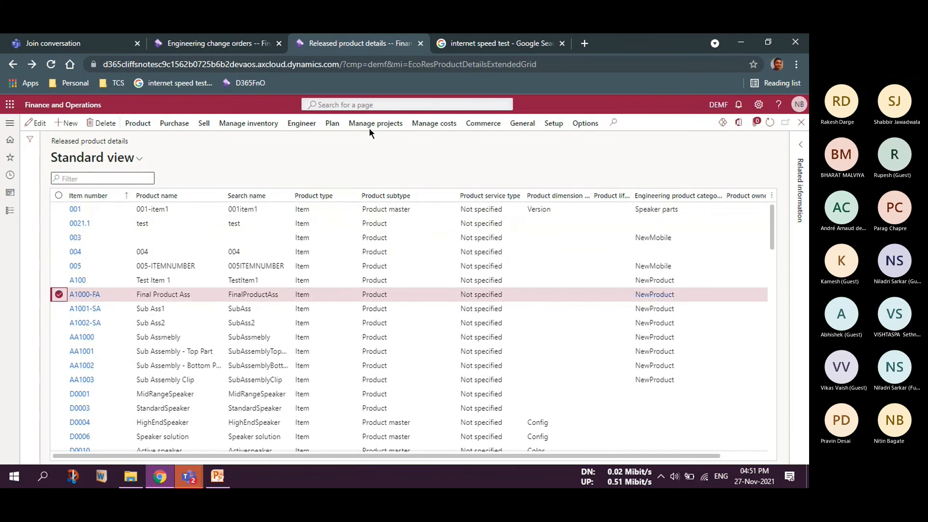
pyautogui.click(301, 124)
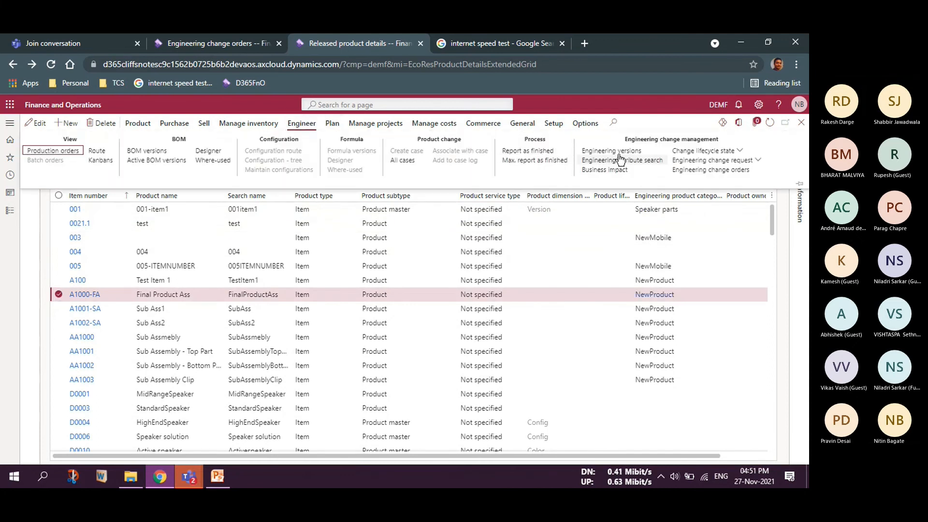
pyautogui.click(604, 158)
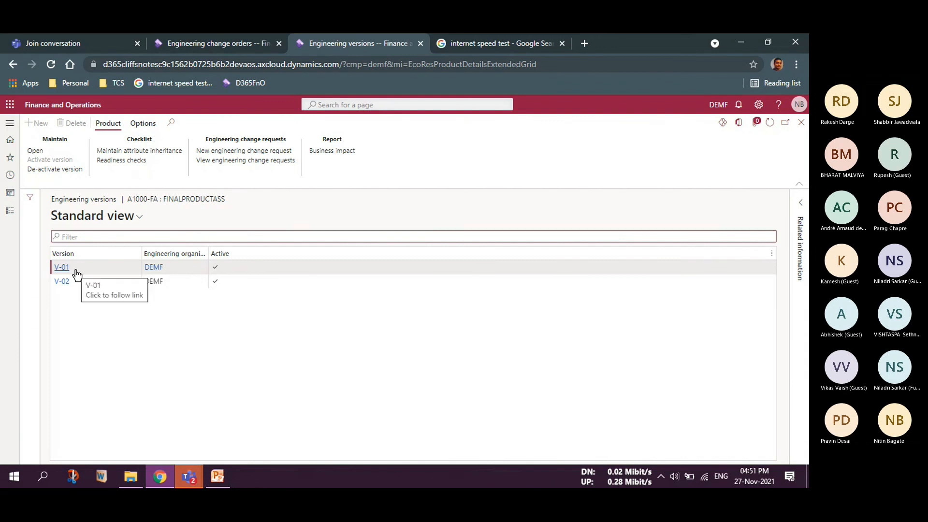
# Start releasing the A1000-FA product structure, set the default releasing site to 1 and select version V-02.
pyautogui.click(801, 123)
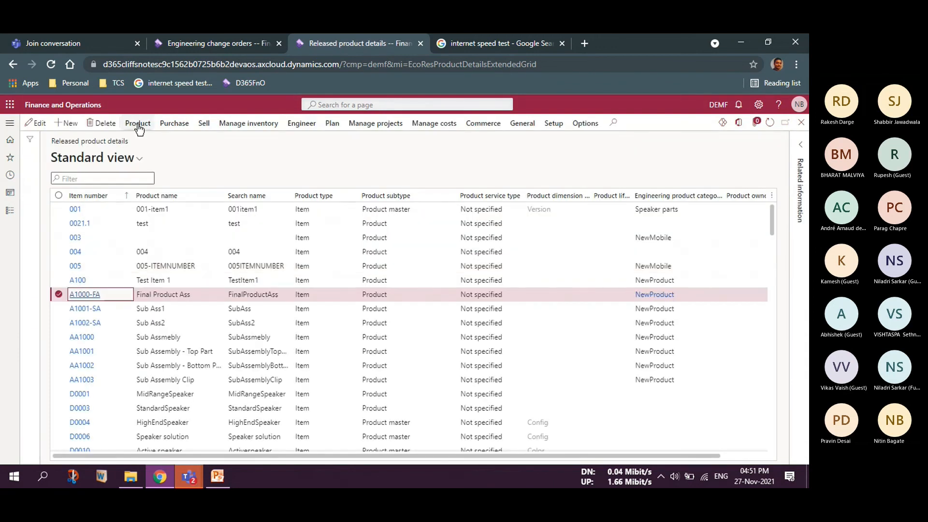
pyautogui.click(139, 126)
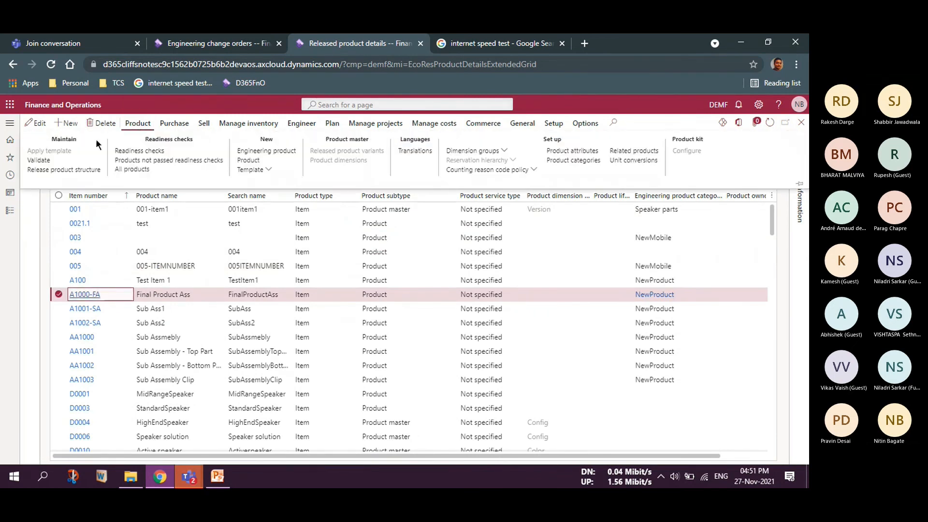
pyautogui.click(55, 171)
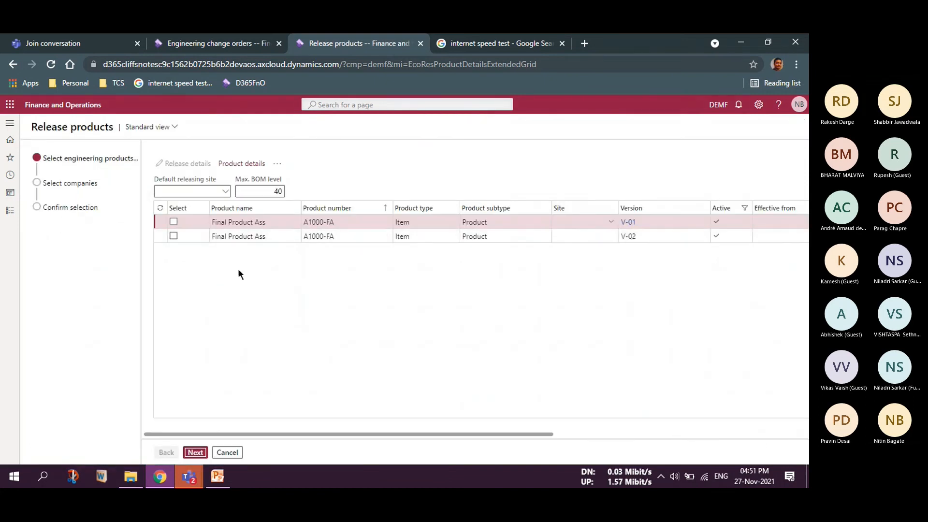
pyautogui.click(174, 236)
pyautogui.click(195, 203)
pyautogui.write('1')
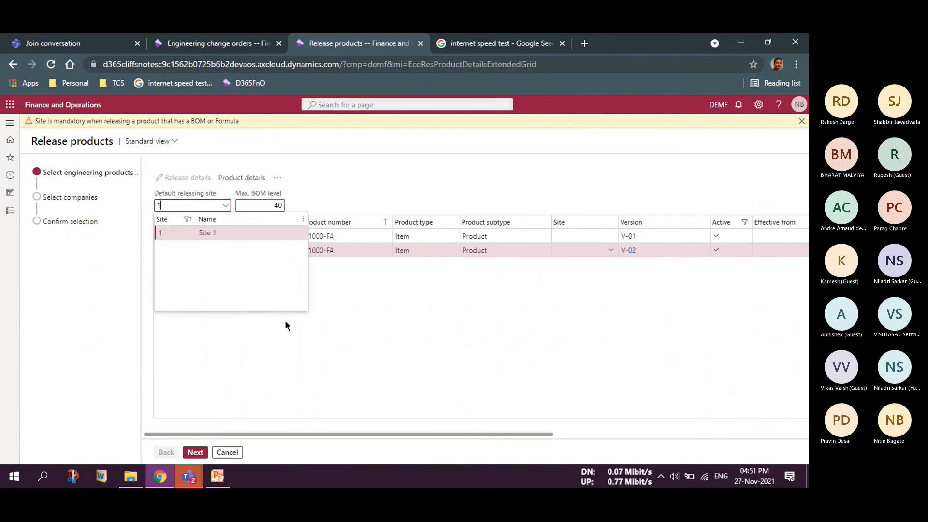
pyautogui.press('Tab')
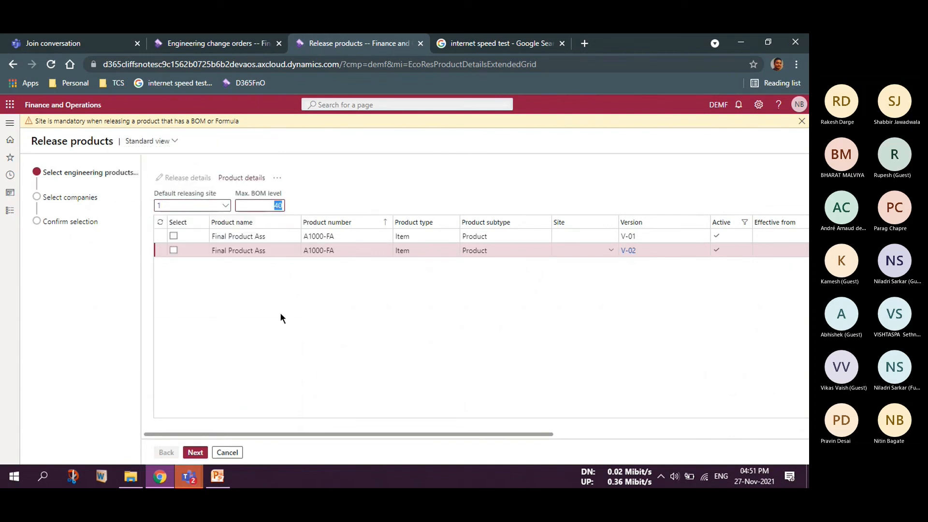
pyautogui.click(173, 250)
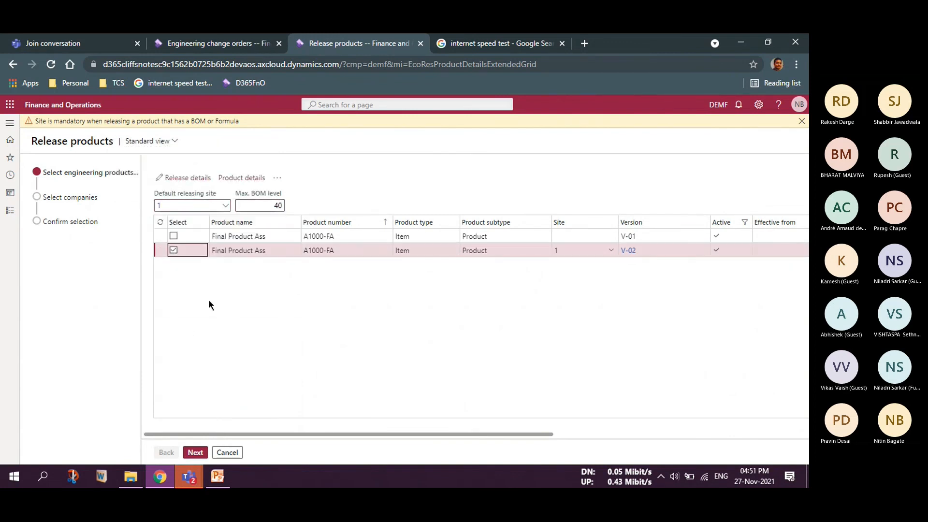
pyautogui.click(185, 179)
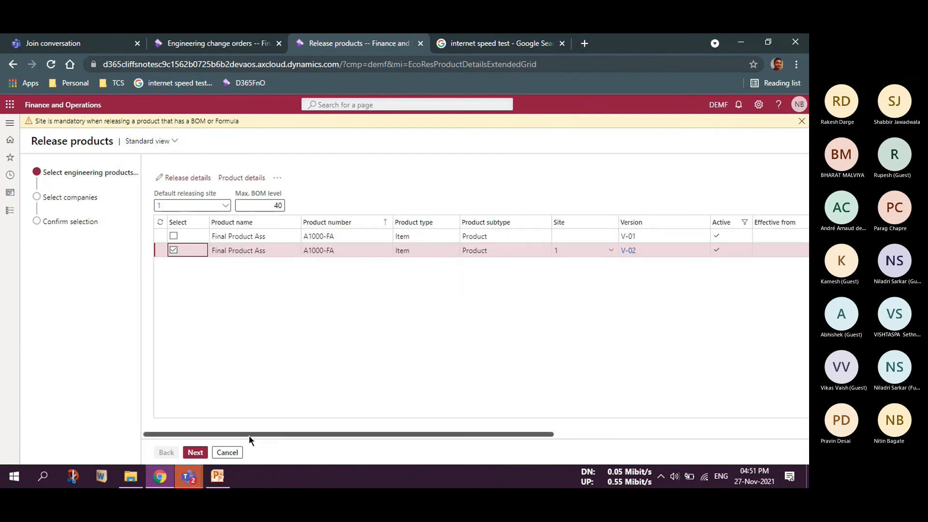
# Choose company USMF with receiving site 1 and finish releasing A1000-FA version V-02.
pyautogui.click(195, 453)
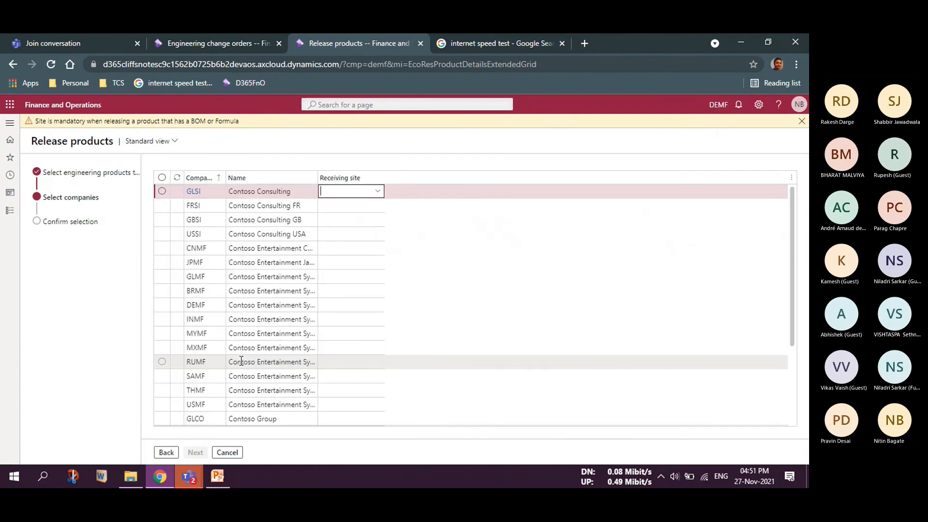
pyautogui.click(162, 405)
pyautogui.click(344, 404)
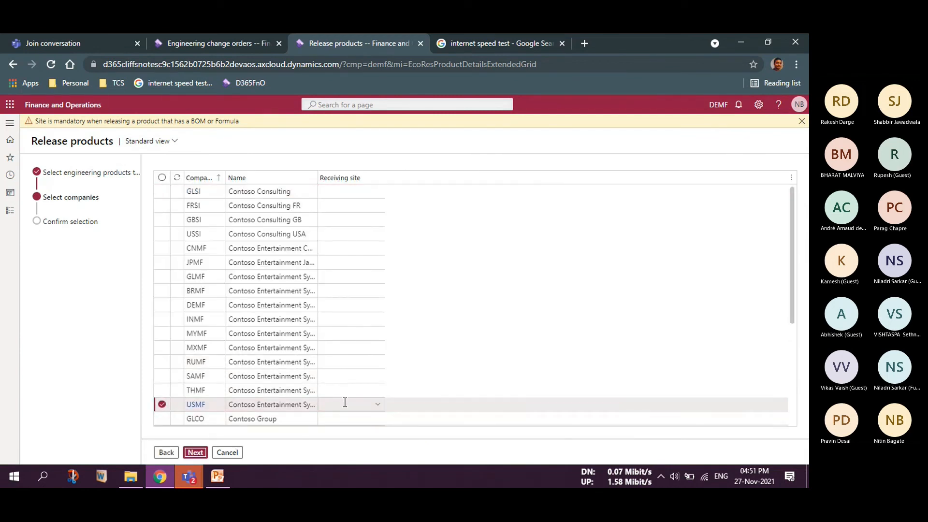
pyautogui.write('1')
pyautogui.click(195, 452)
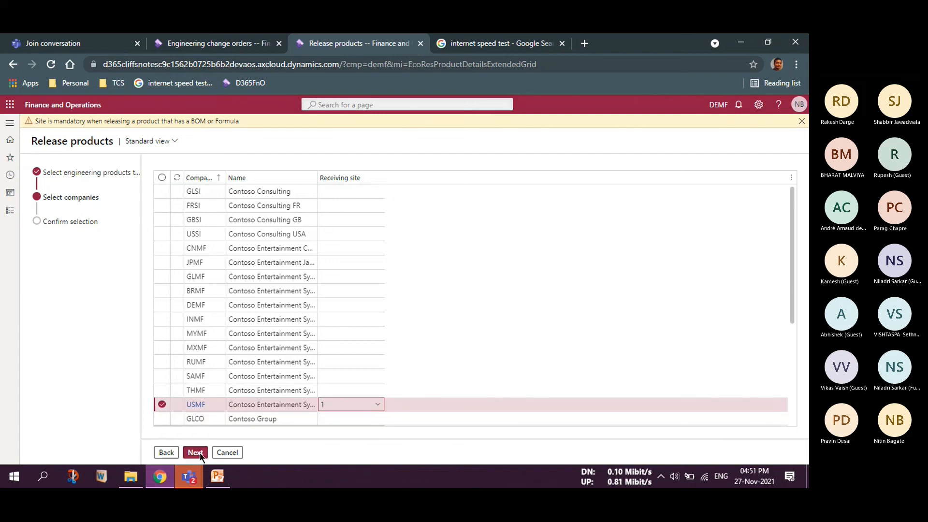
pyautogui.click(197, 452)
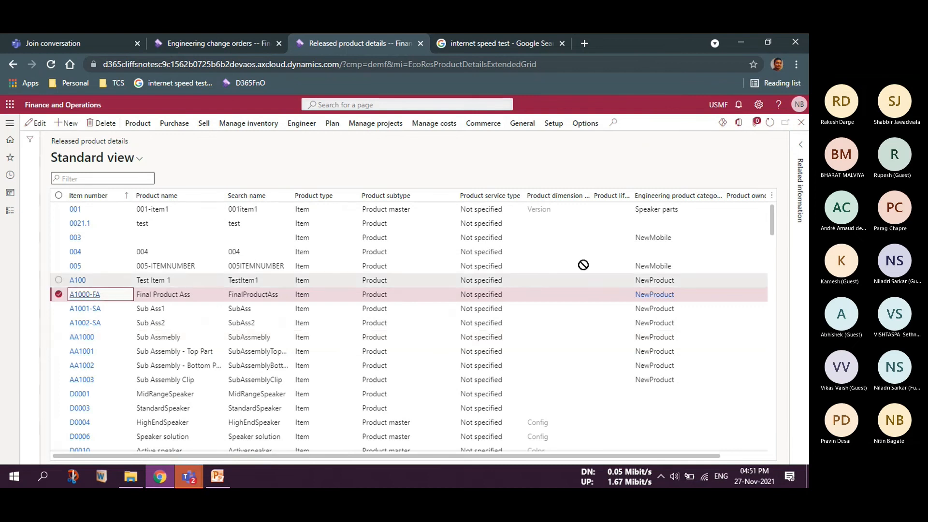
# Check the open product releases in USMF, close the page and look at the company selection in the engineering change orders.
pyautogui.click(801, 123)
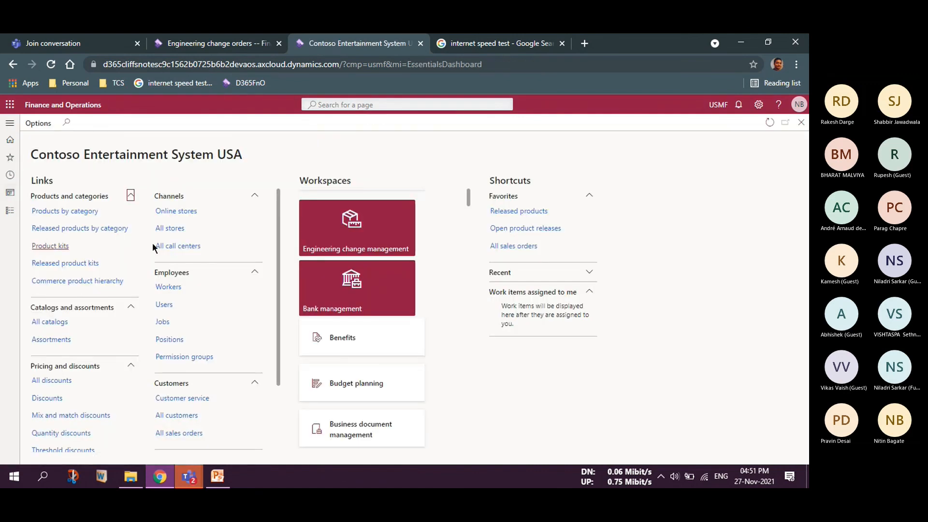
pyautogui.click(10, 158)
pyautogui.click(33, 192)
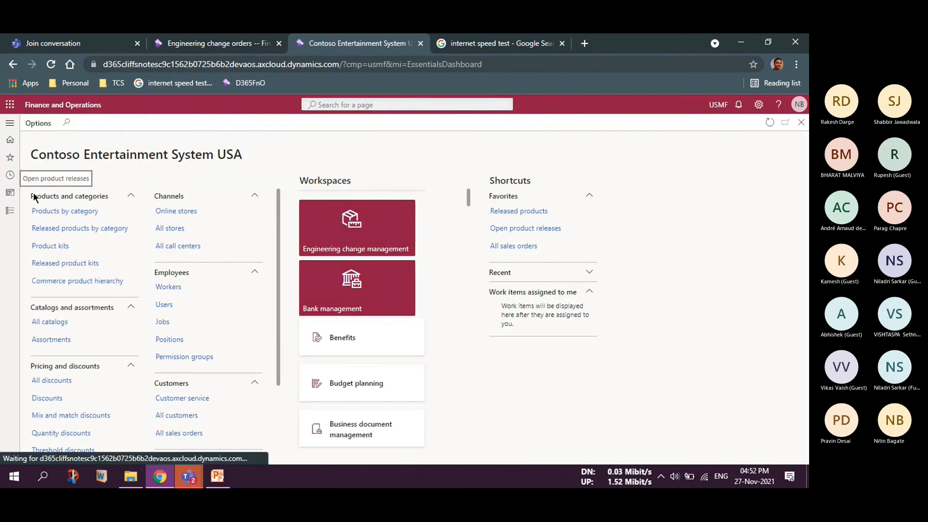
pyautogui.click(801, 122)
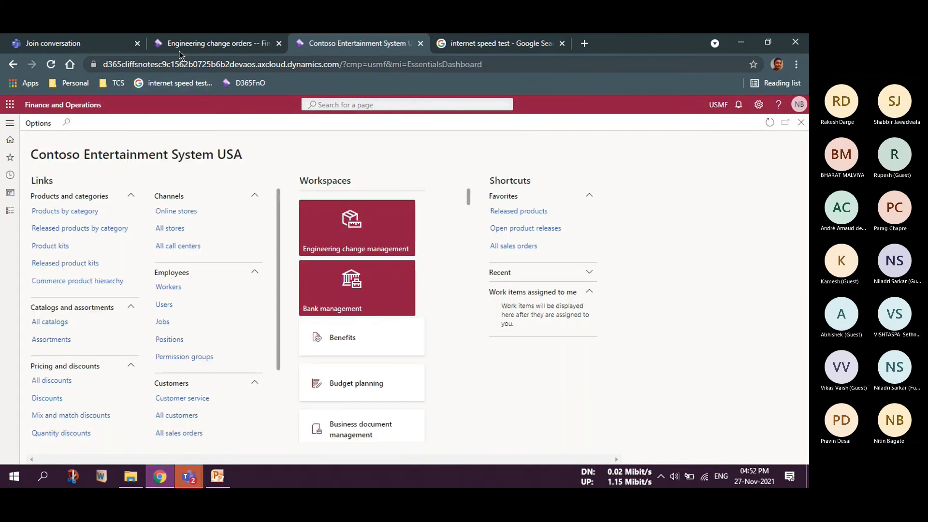
pyautogui.click(180, 49)
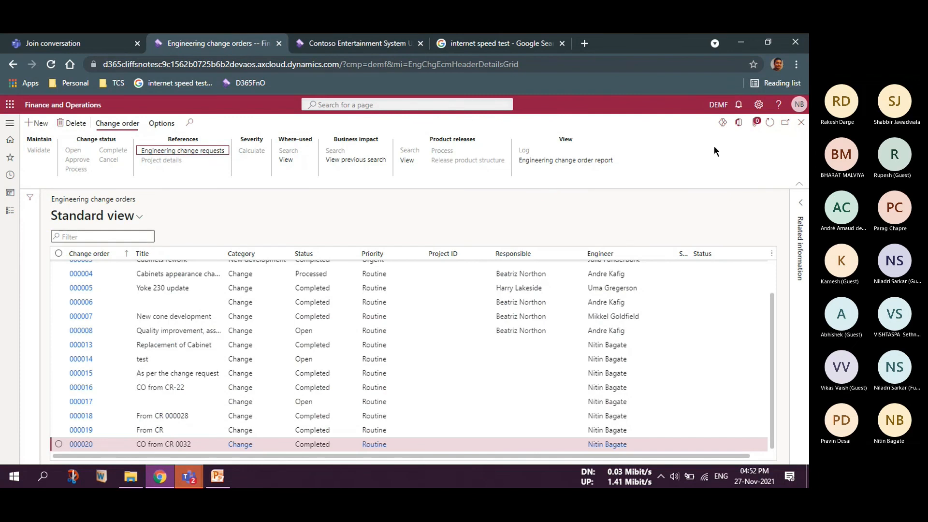
pyautogui.click(716, 105)
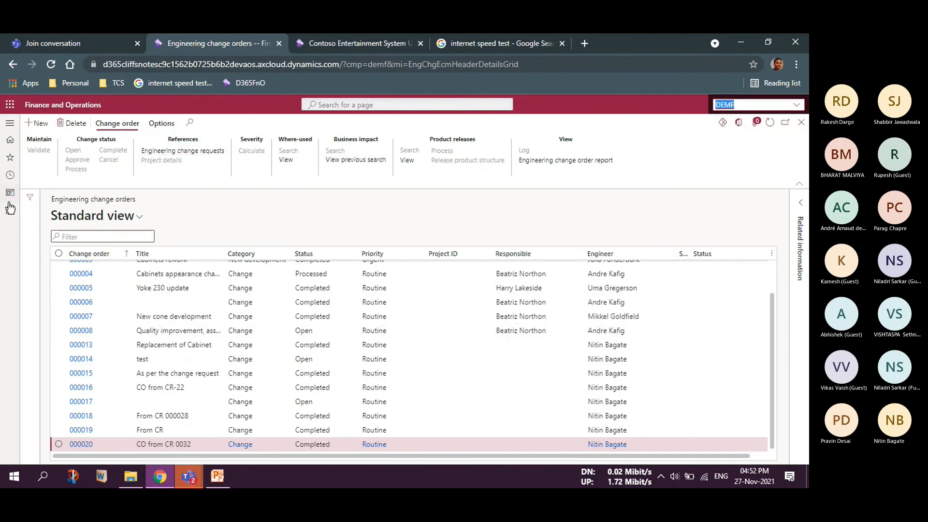
# View the engineering versions of A1000-FA in the USMF released products and close the versions page.
pyautogui.click(316, 43)
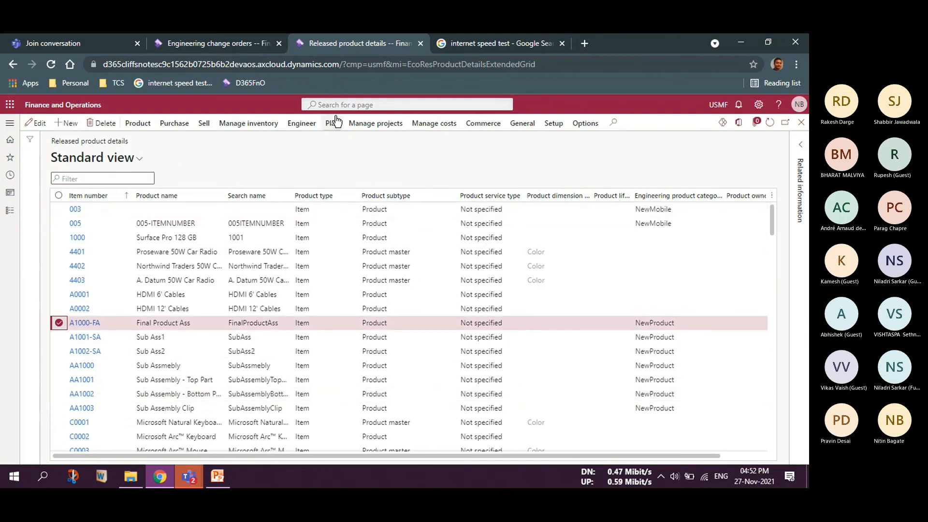
pyautogui.click(302, 123)
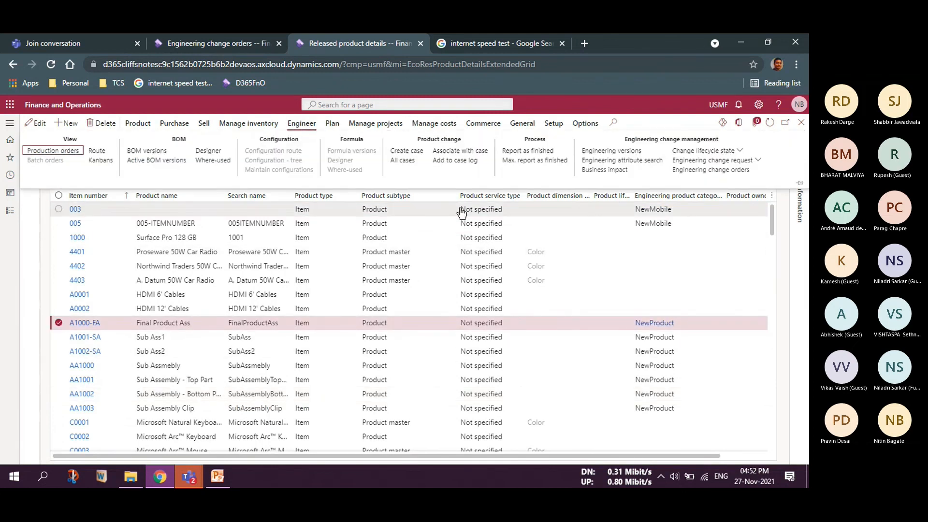
pyautogui.click(612, 150)
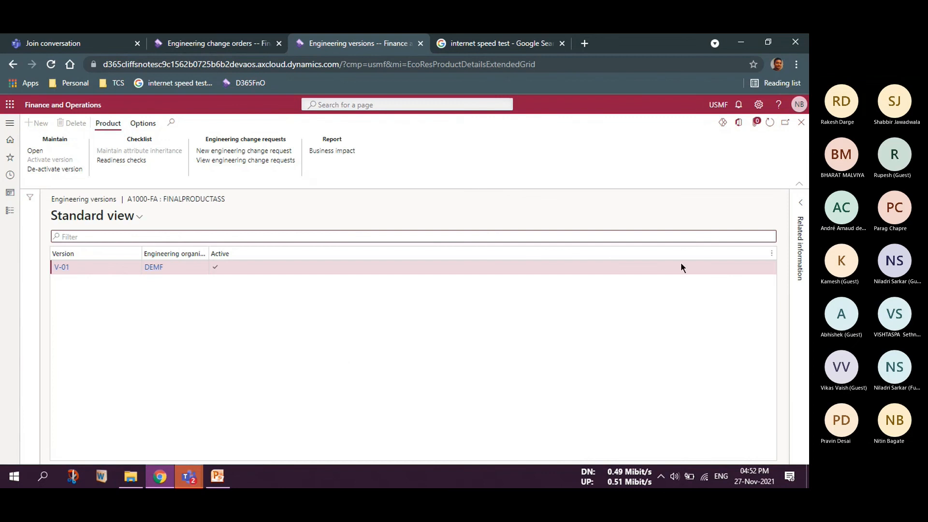
pyautogui.click(801, 121)
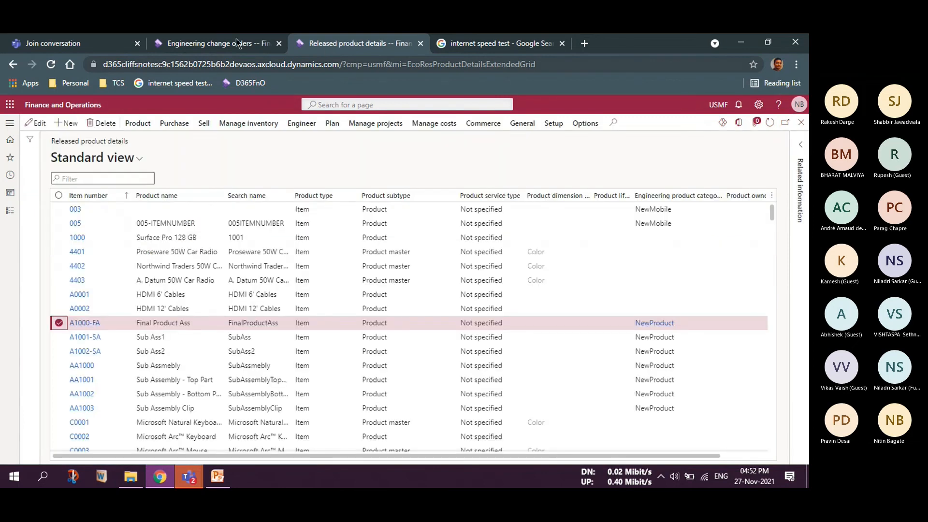
# Switch back to the DEMF engineering change orders and check the open product releases in DEMF.
pyautogui.click(236, 43)
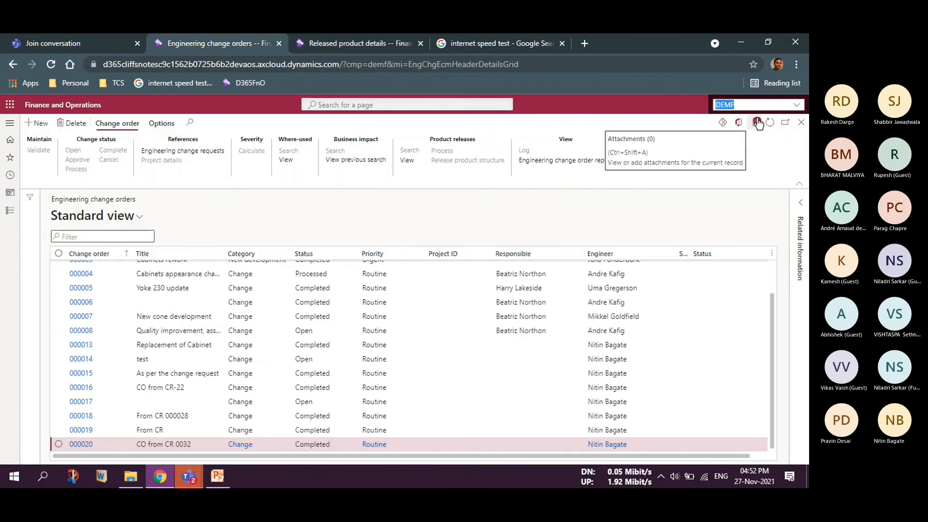
pyautogui.scroll(2, 114, 375)
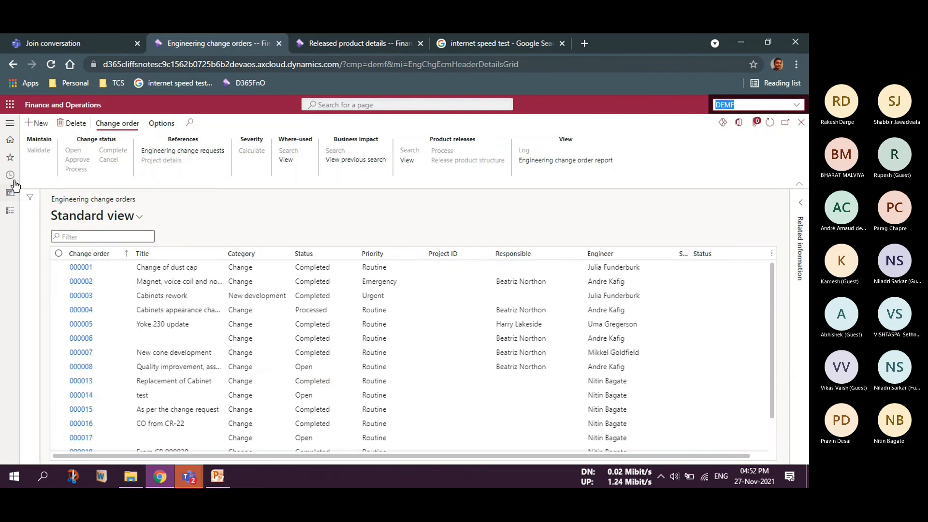
pyautogui.click(10, 157)
pyautogui.click(58, 192)
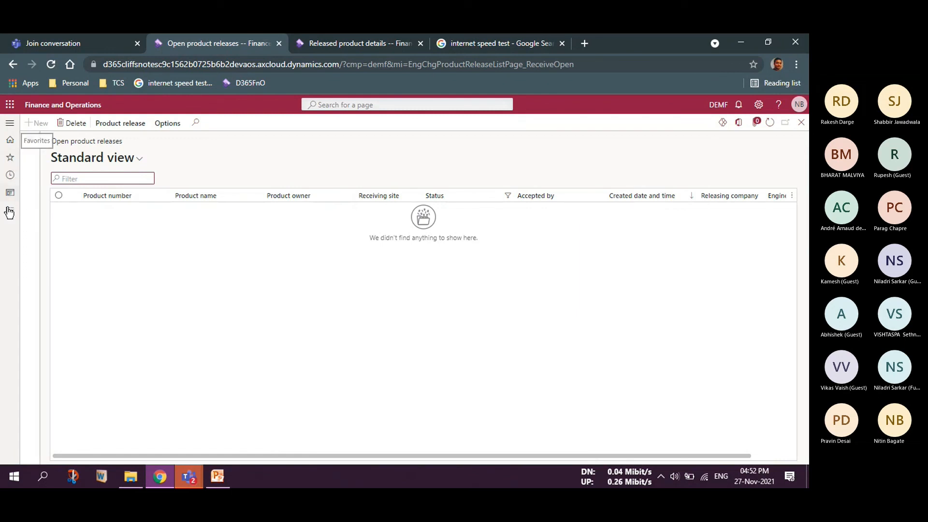
# Reopen the DEMF released products and start releasing the A1000-FA structure again, with releasing site 1 and version V-02 selected.
pyautogui.click(10, 164)
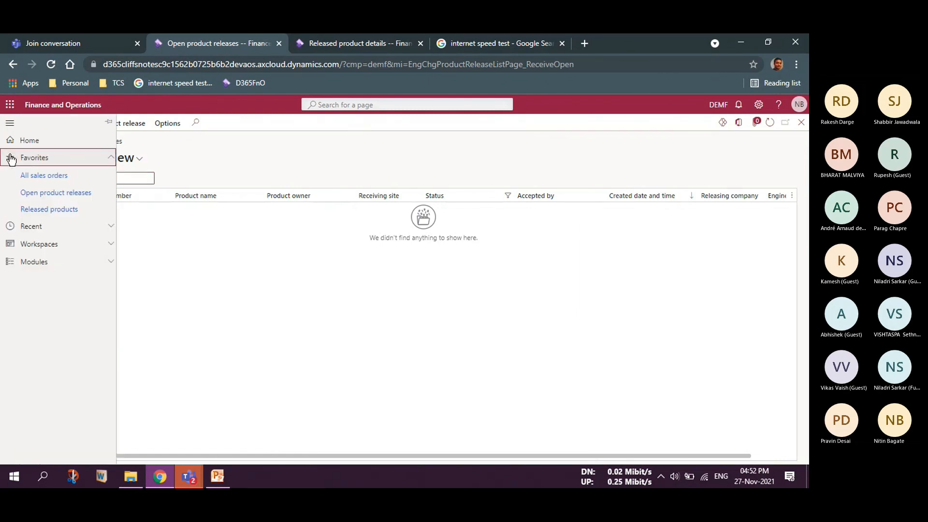
pyautogui.click(46, 210)
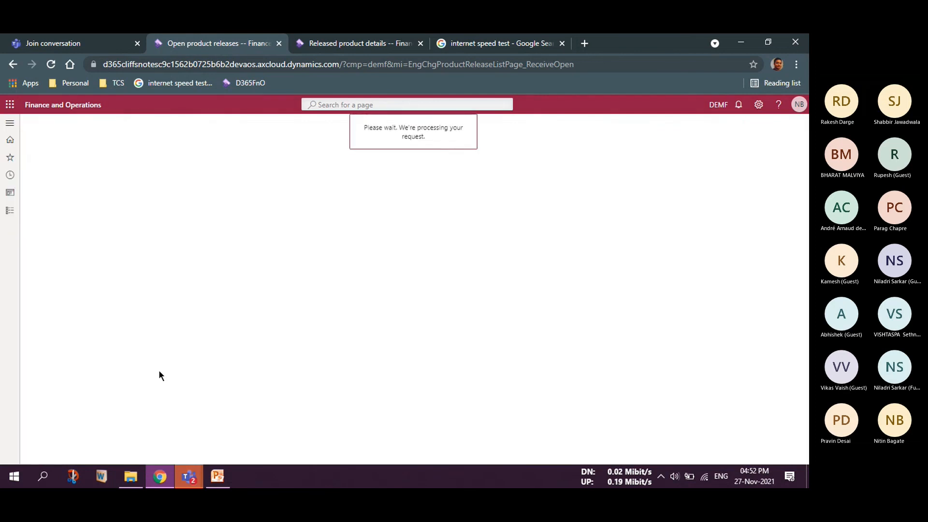
pyautogui.click(58, 294)
pyautogui.click(127, 126)
pyautogui.click(57, 171)
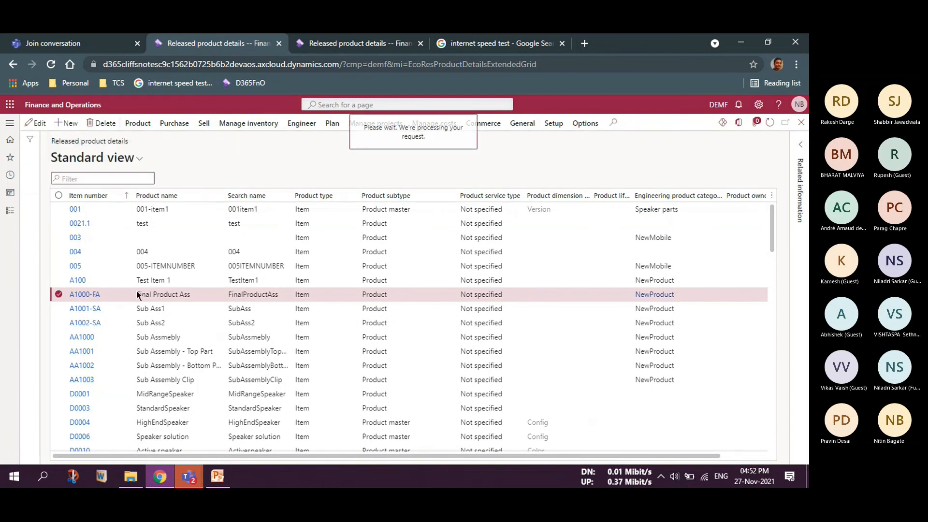
pyautogui.click(185, 190)
pyautogui.click(171, 236)
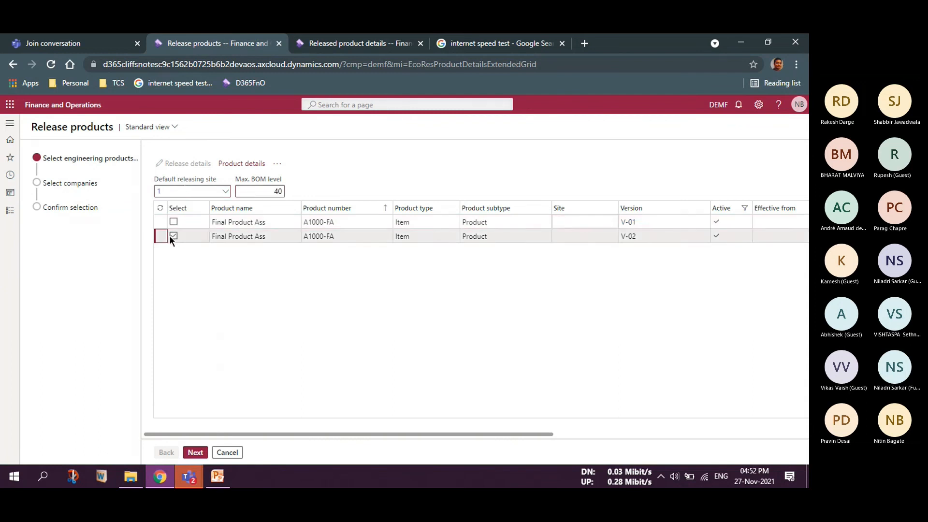
# Choose USMF as the company to receive A1000-FA version V-02 and finish the second release.
pyautogui.click(206, 452)
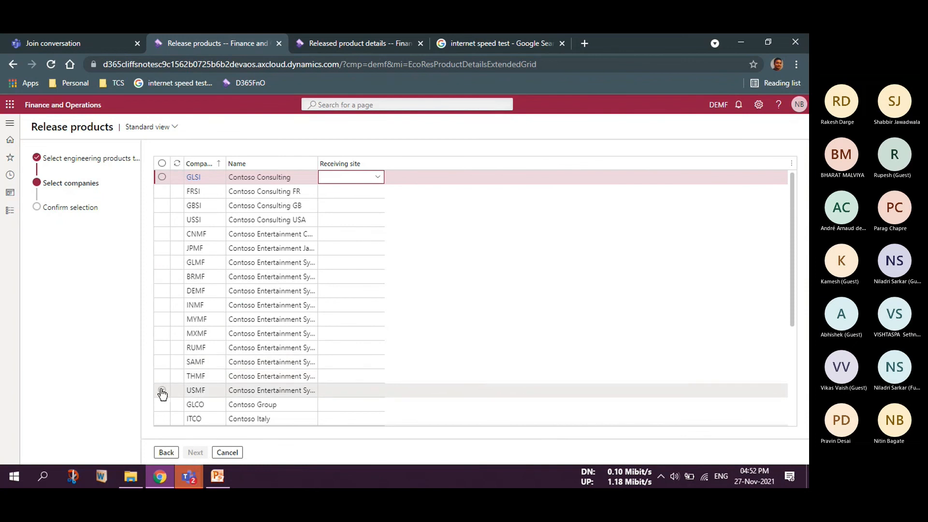
pyautogui.click(163, 390)
pyautogui.click(196, 453)
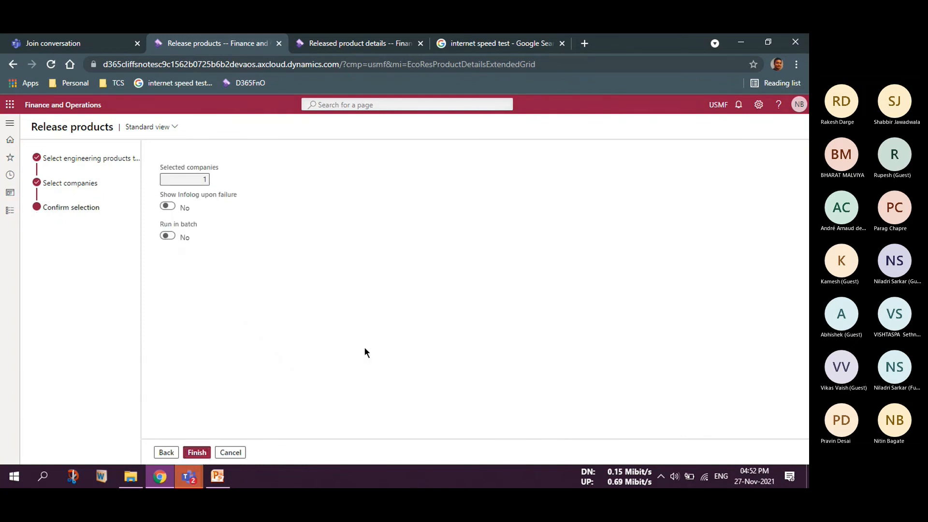
pyautogui.click(206, 451)
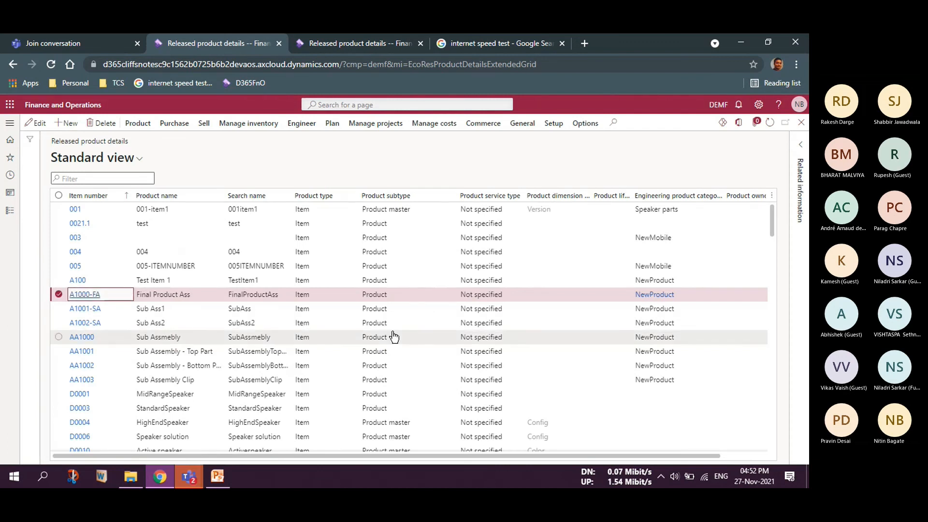
# Check the open product releases in USMF again and reopen that company's released products list.
pyautogui.click(370, 45)
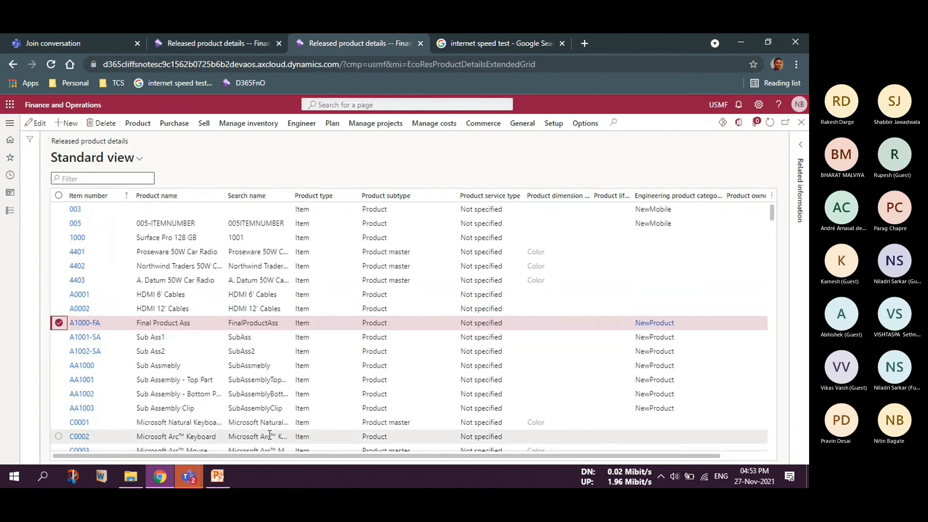
pyautogui.click(10, 158)
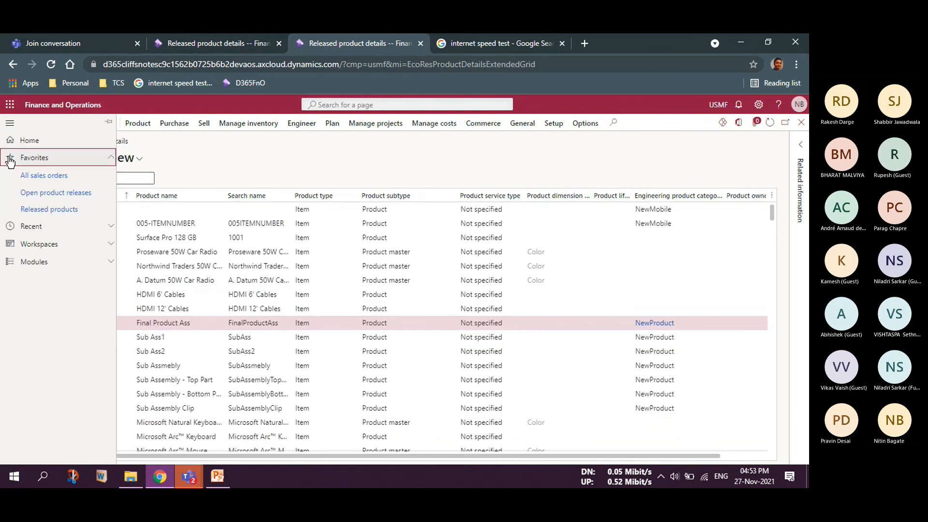
pyautogui.click(54, 193)
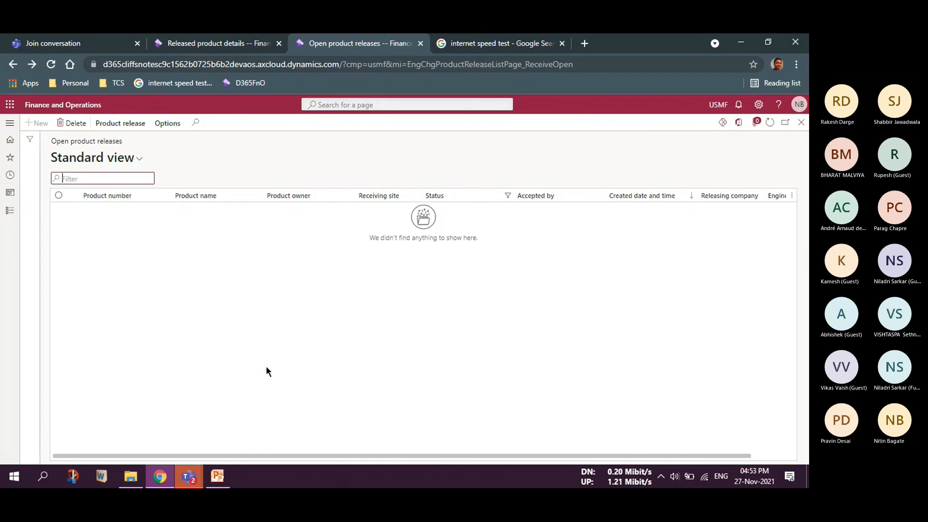
pyautogui.click(10, 157)
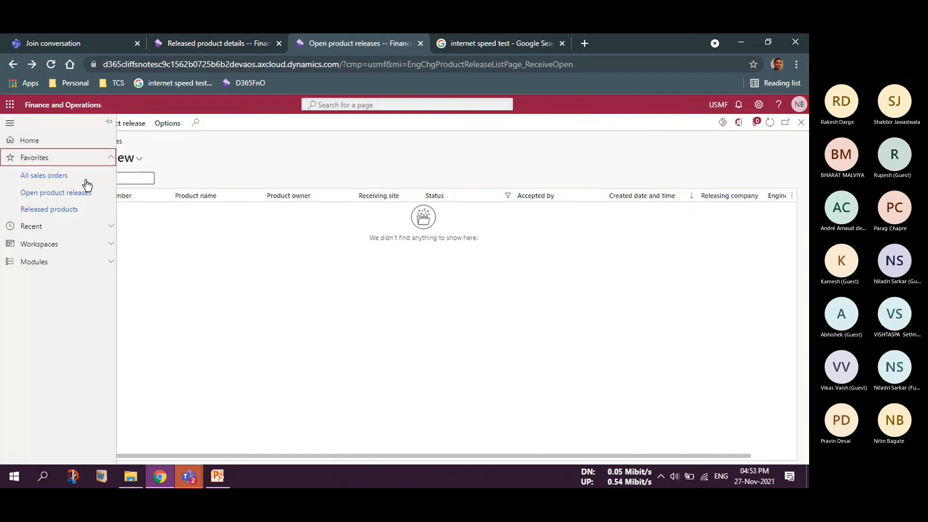
pyautogui.click(48, 209)
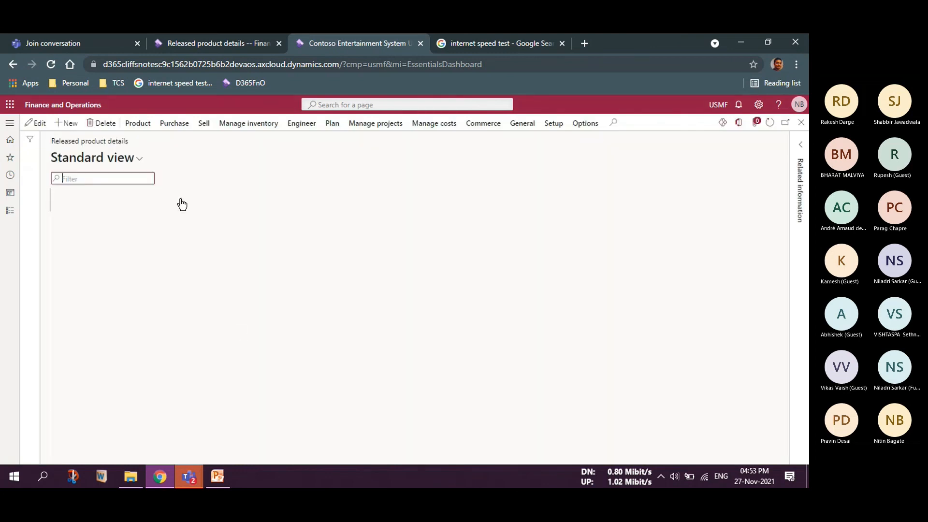
# Select A1000-FA in the USMF released products, and review its engineering version V-02 and bill of materials in DEMF.
pyautogui.click(267, 321)
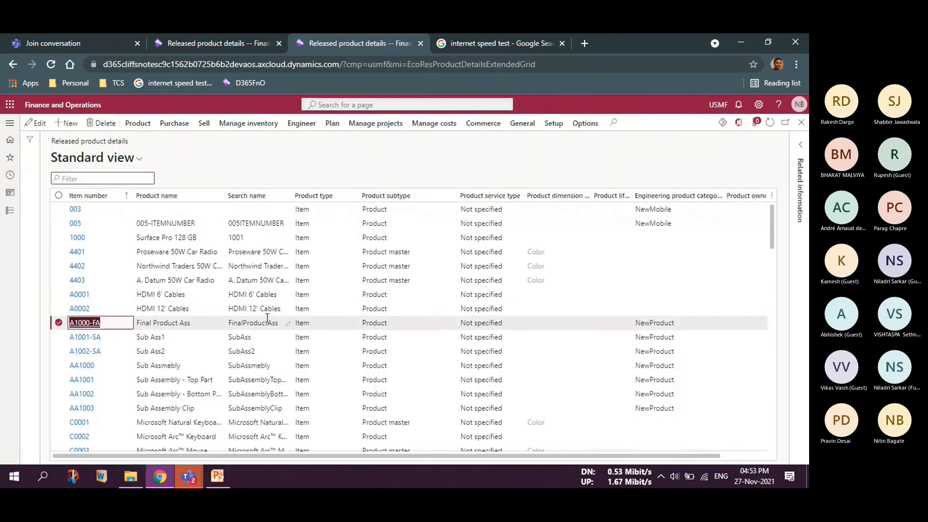
pyautogui.click(203, 43)
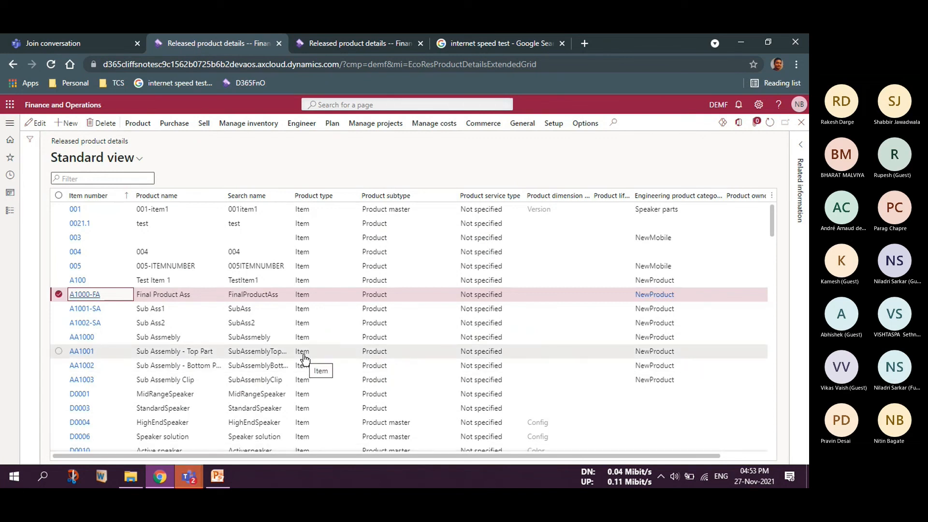
pyautogui.click(301, 123)
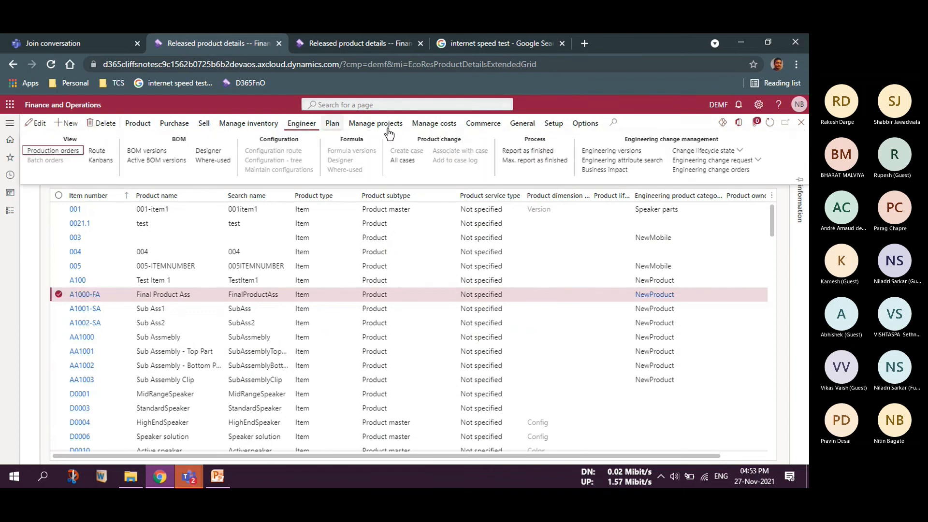
pyautogui.click(611, 151)
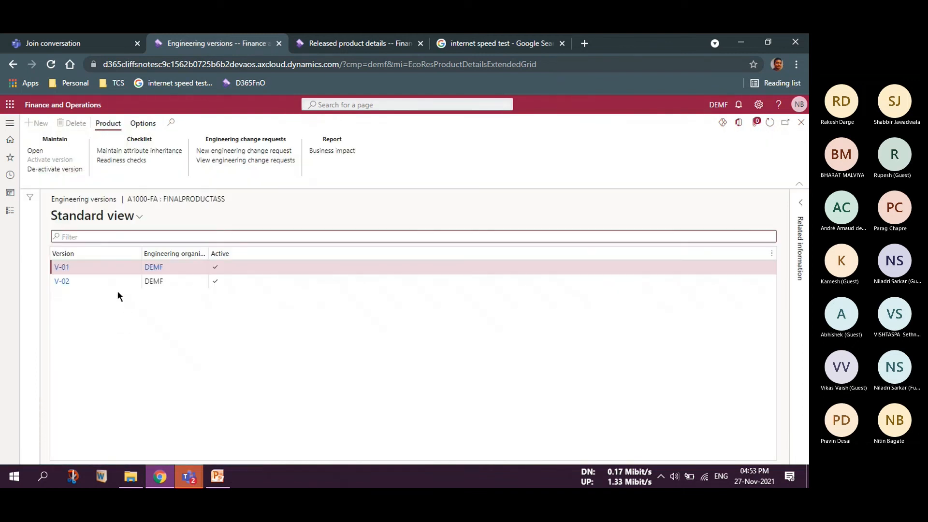
pyautogui.click(65, 281)
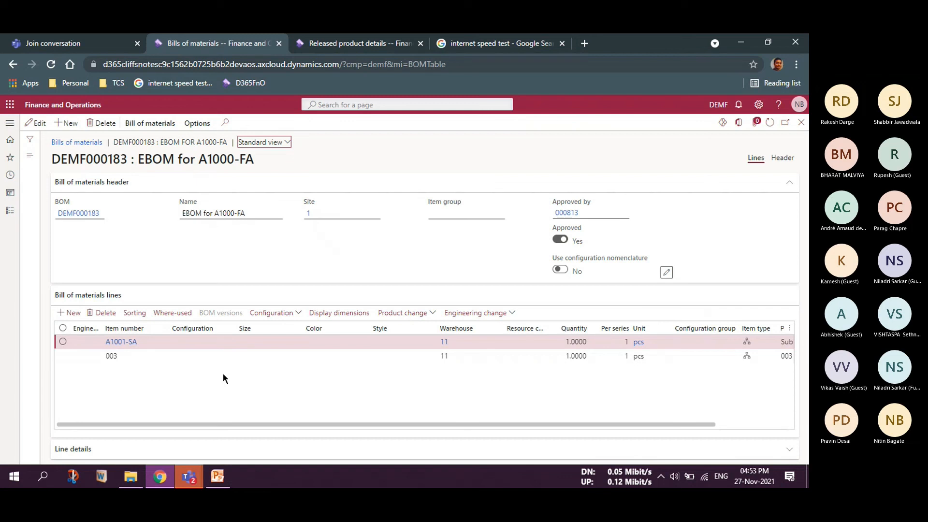
# Switch to the PowerPoint presentation and show the Q&A slide as a full-screen slide show.
pyautogui.moveTo(189, 476)
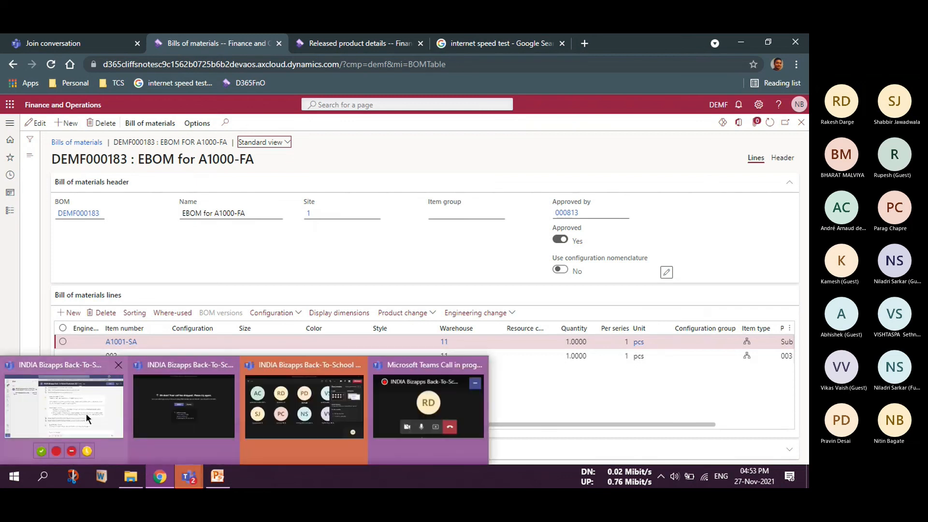
pyautogui.click(297, 421)
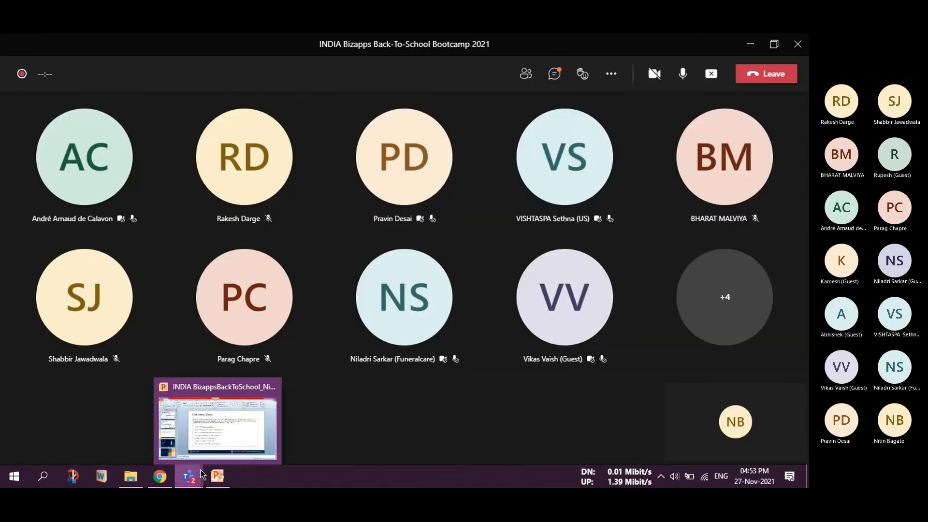
pyautogui.click(217, 421)
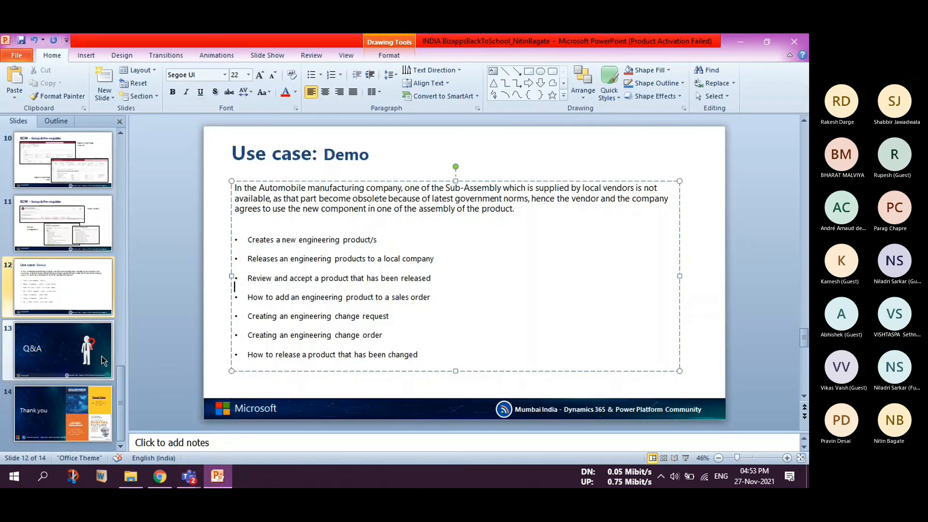
pyautogui.click(72, 351)
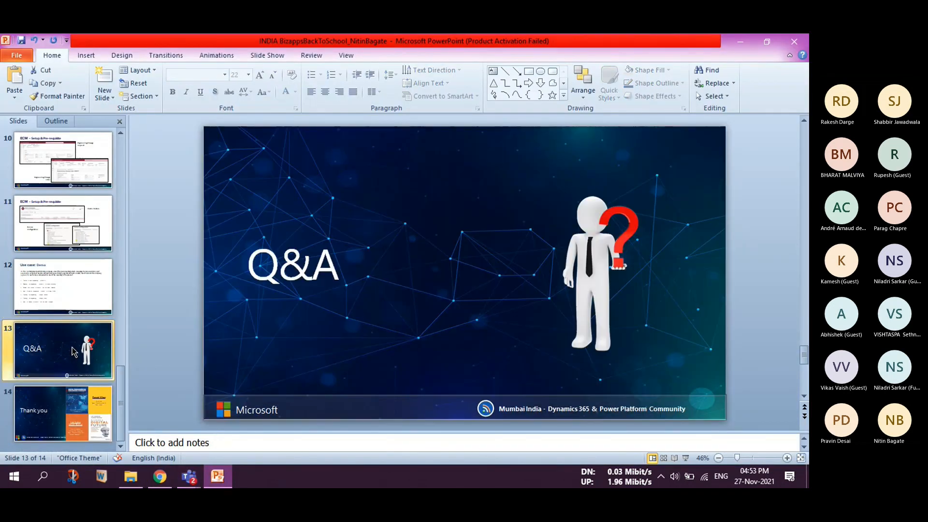
pyautogui.click(62, 295)
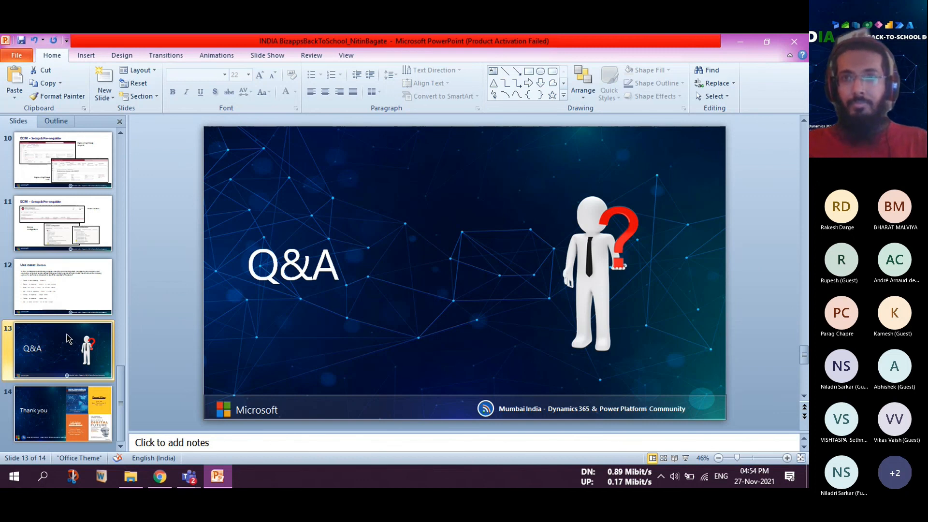
pyautogui.click(687, 458)
# Switch to the Teams meeting window and stop sharing the screen.
pyautogui.moveTo(188, 476)
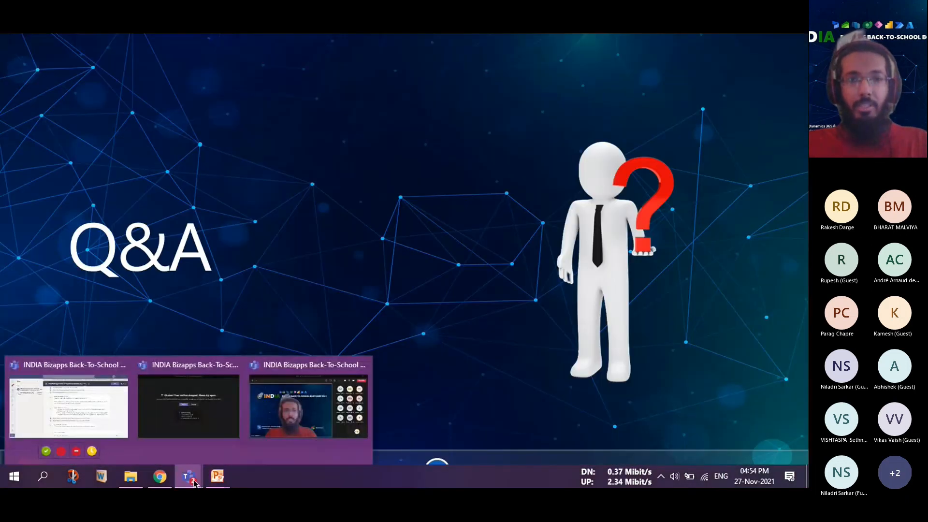
pyautogui.click(291, 416)
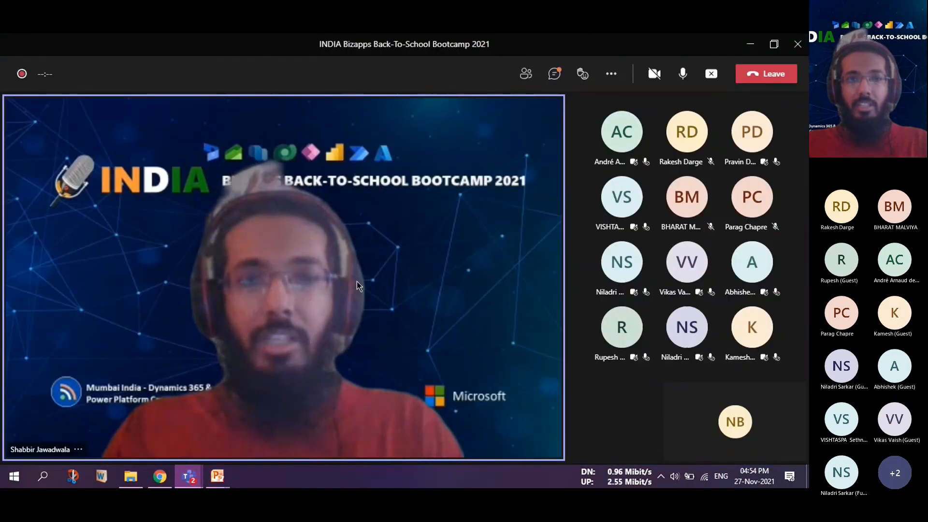
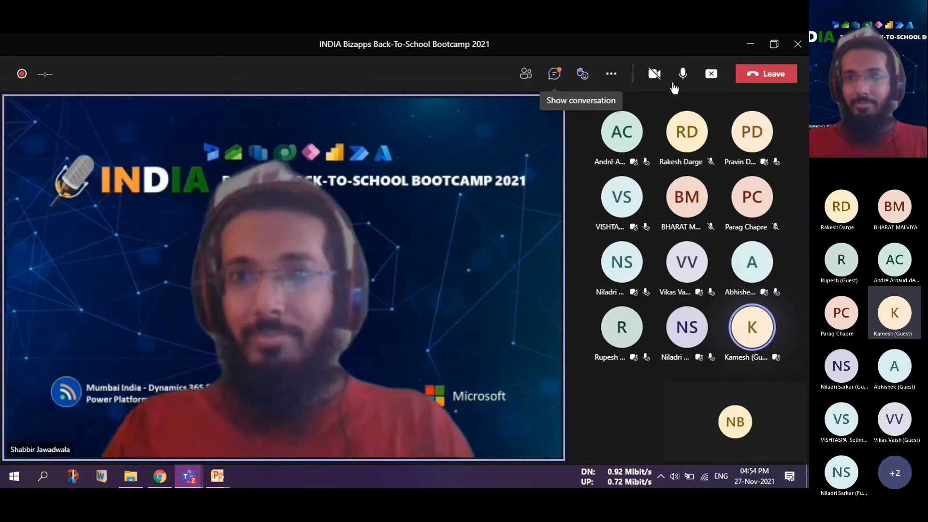
pyautogui.click(710, 75)
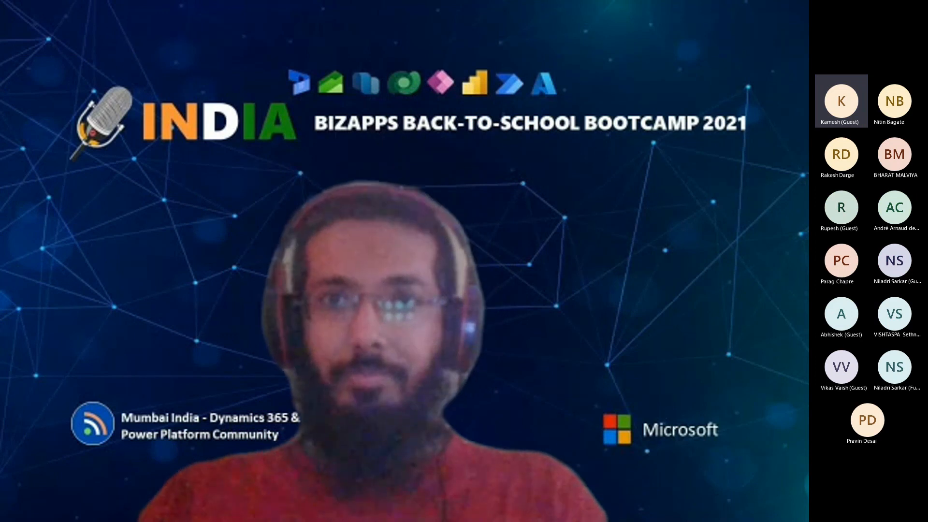